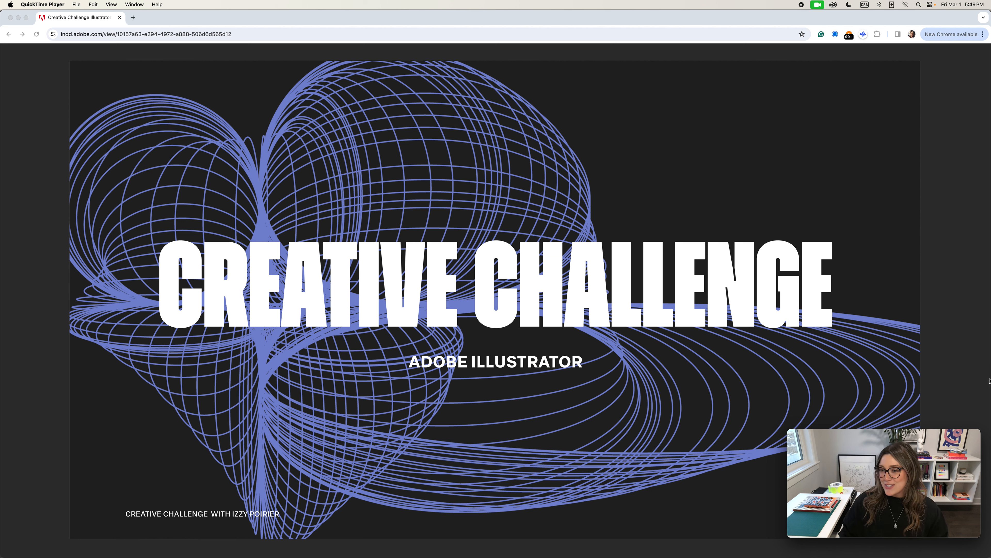
Page through the Creative Challenge presentation from the title slide to the Results slide
click(975, 348)
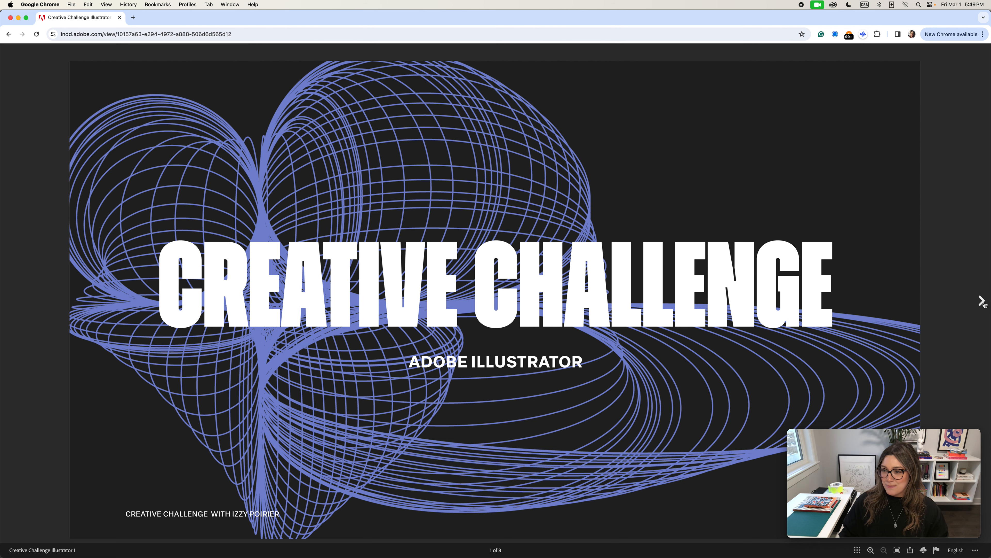
click(982, 302)
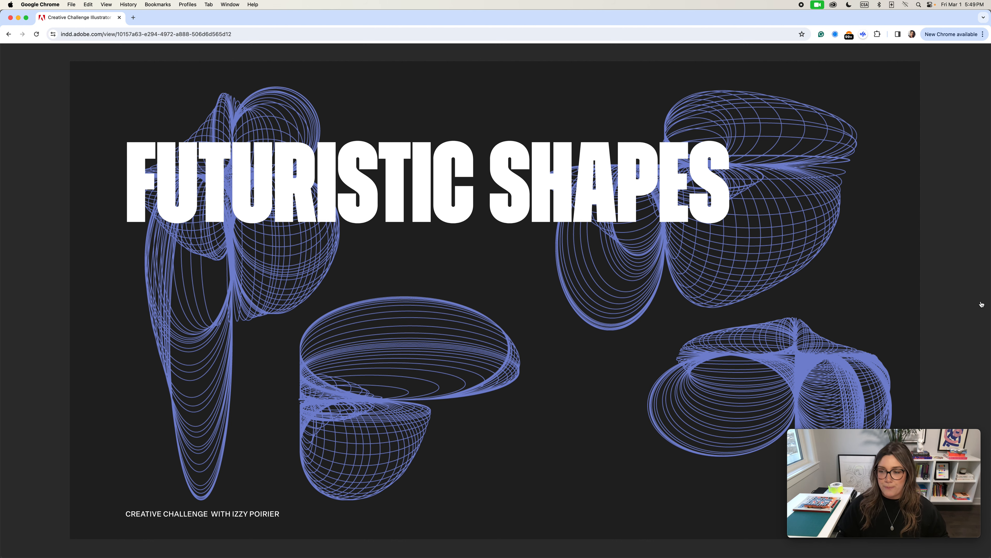
click(979, 301)
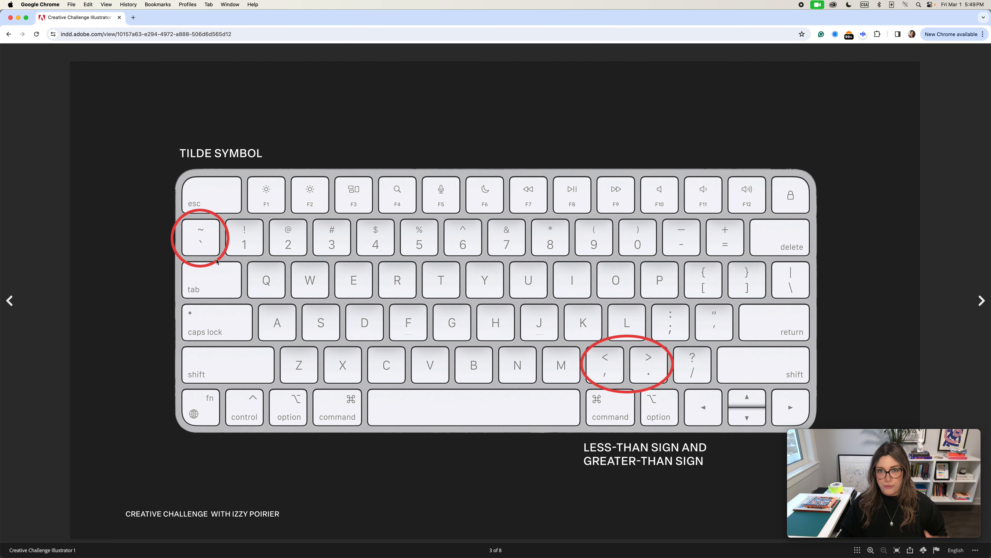
click(981, 301)
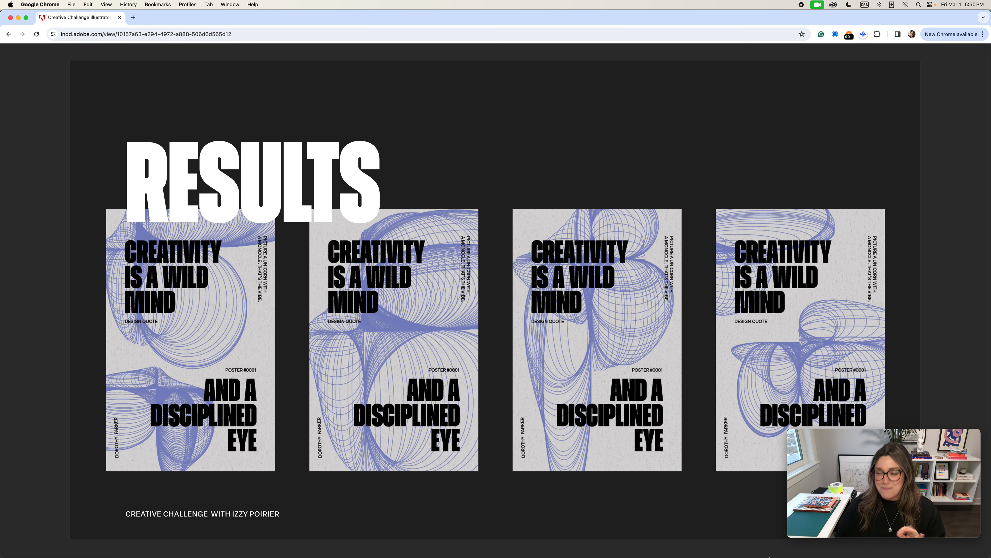
Switch to Illustrator and review the poster text beside the blank artboard in 11x17-template1.ai
click(735, 547)
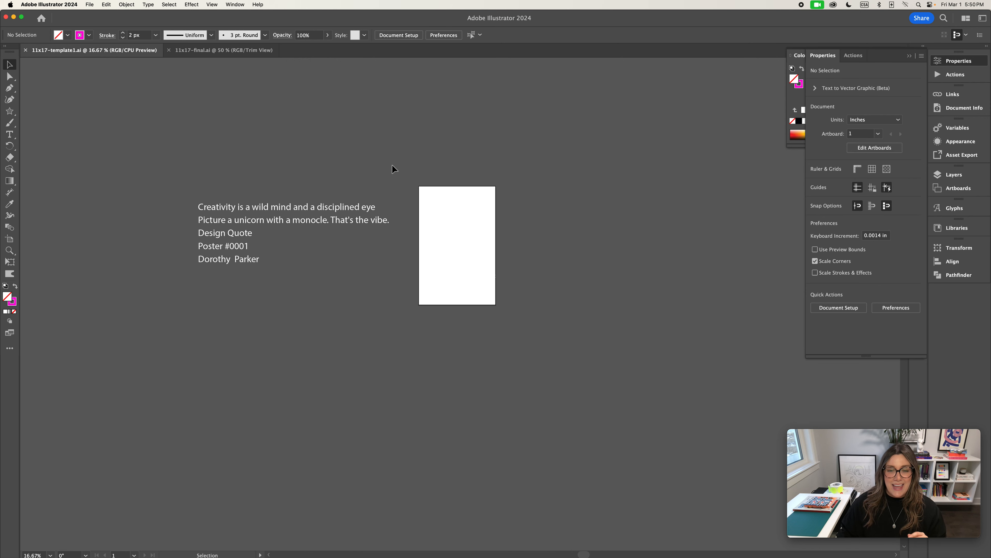
scroll(392, 166, left, 2)
scroll(392, 166, up, 1)
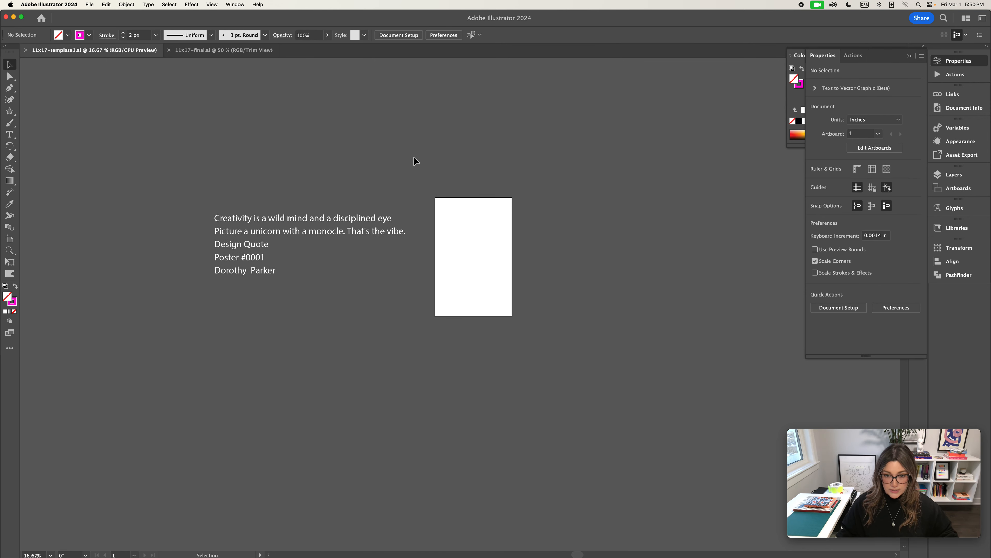
scroll(487, 158, up, 1)
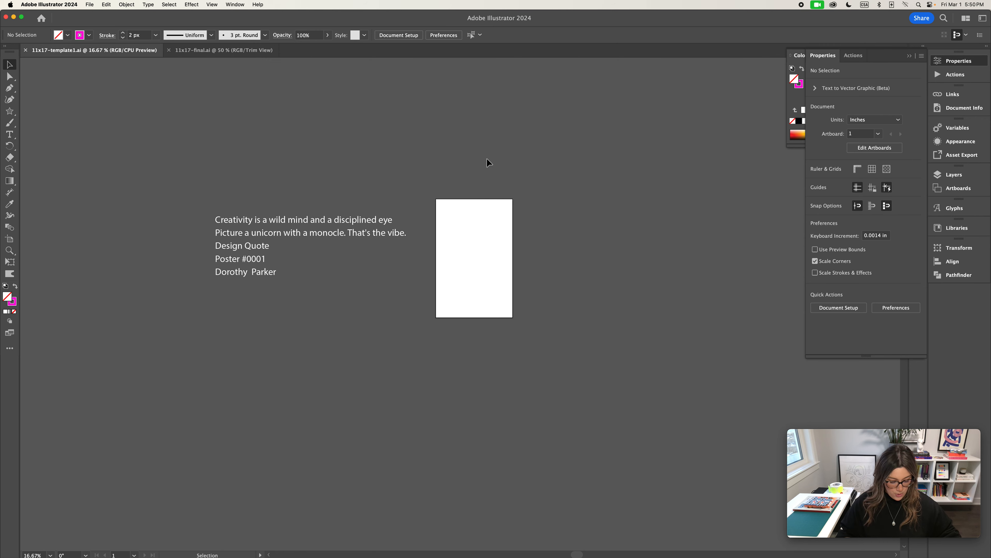
key(super+equal)
drag(478, 192, 520, 213)
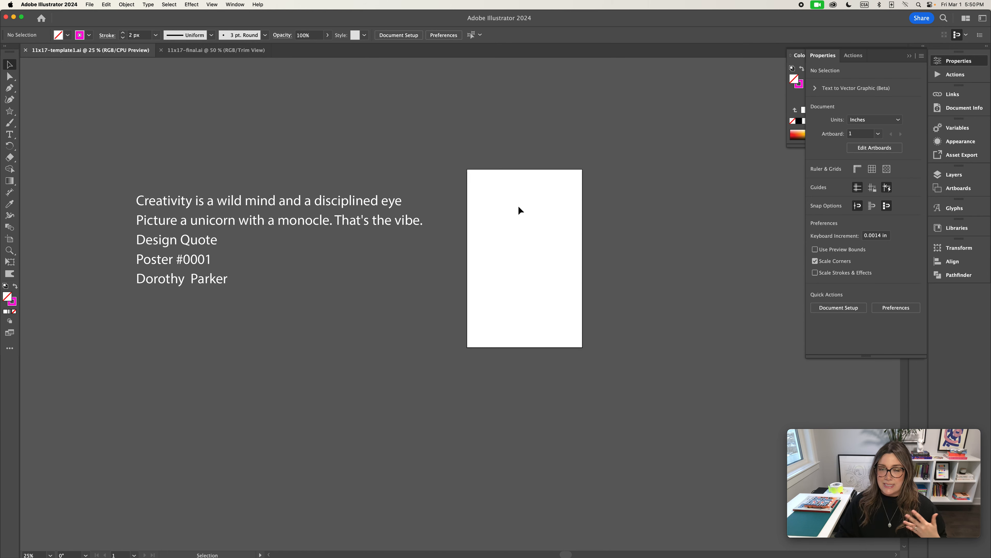
drag(118, 150, 291, 362)
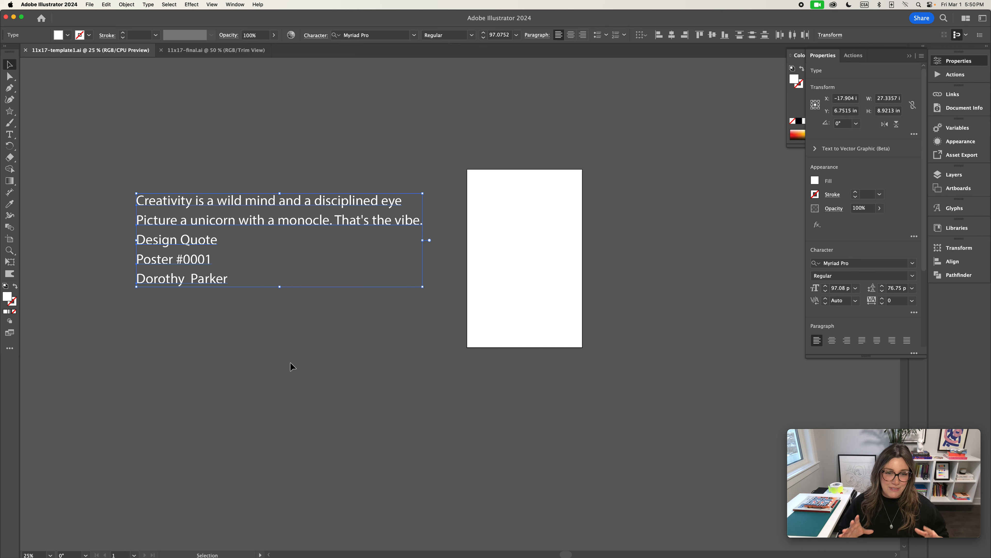
click(226, 177)
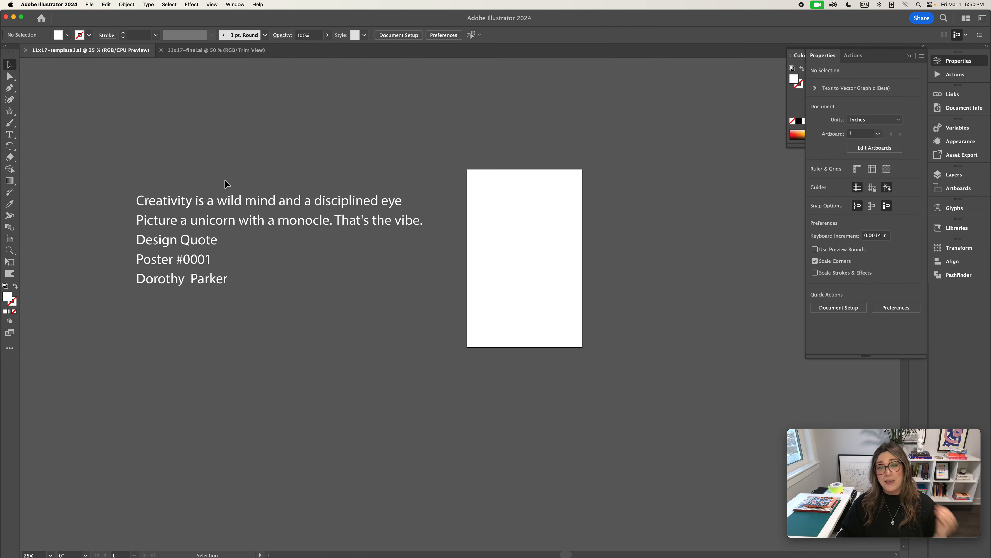
Move the line "Creativity is a wild mind and a disciplined eye" up, apart from the four other text lines
click(245, 205)
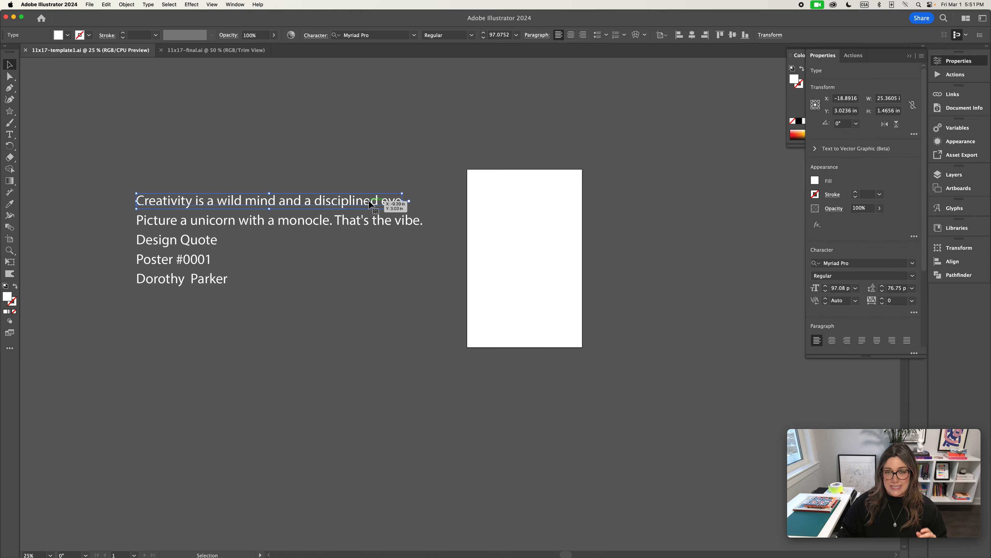
drag(370, 203, 368, 172)
click(352, 385)
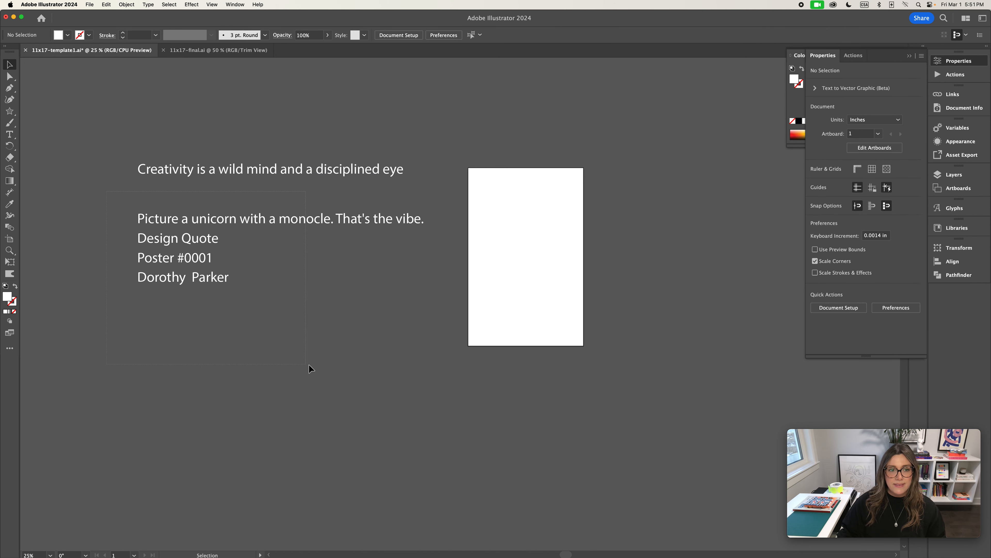
drag(308, 365, 307, 365)
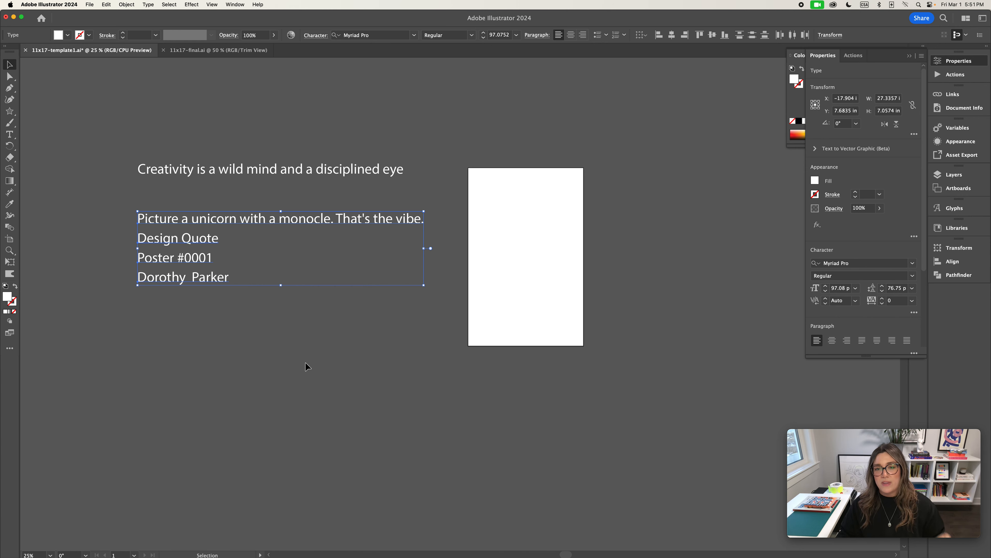
scroll(306, 362, right, 2)
scroll(306, 363, up, 3)
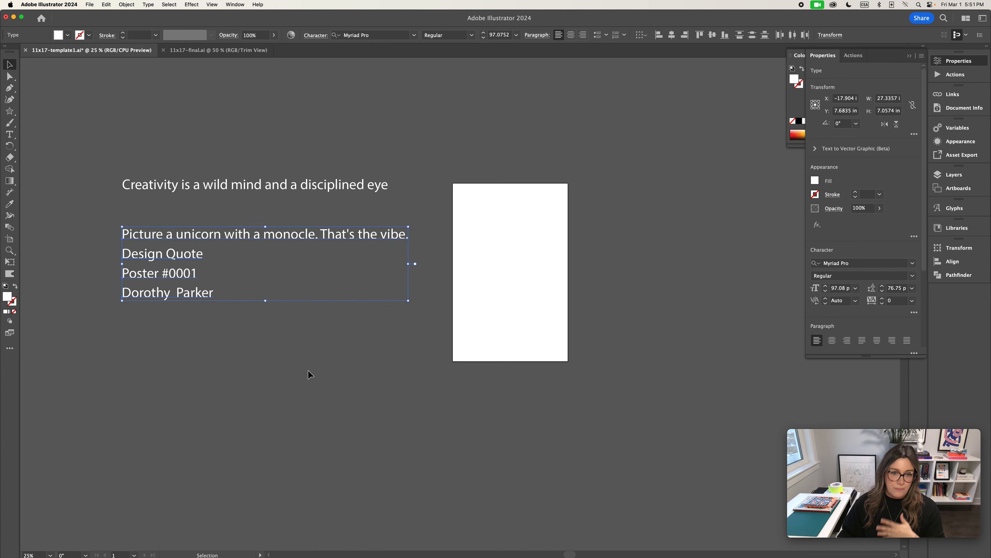
click(505, 335)
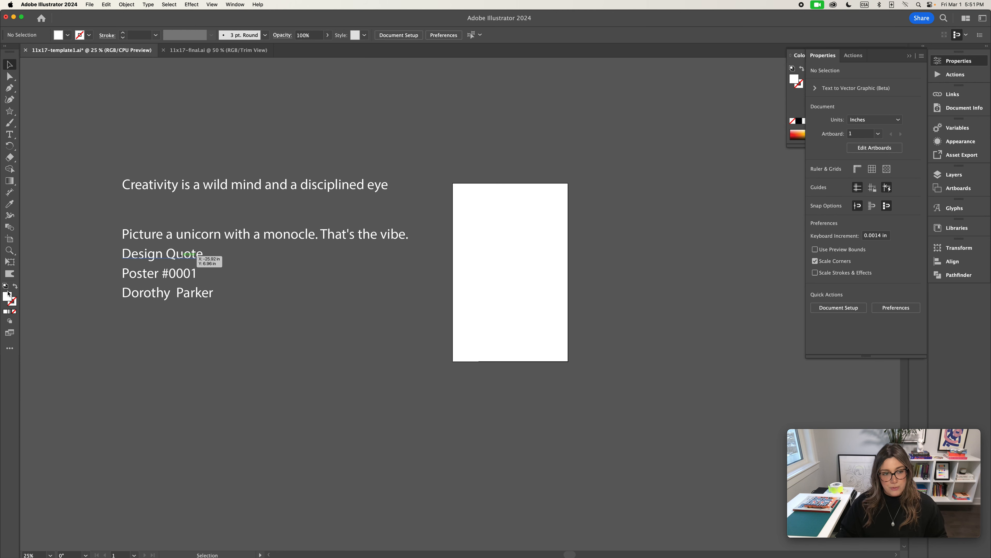
Set the default fill to none and the stroke to the solid teal colour 1cb4c4
click(13, 311)
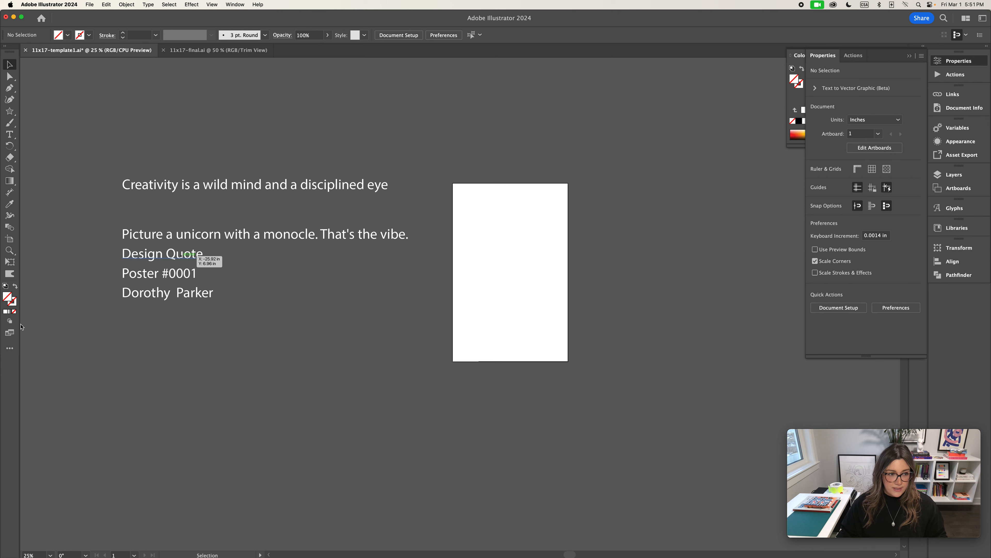
click(15, 303)
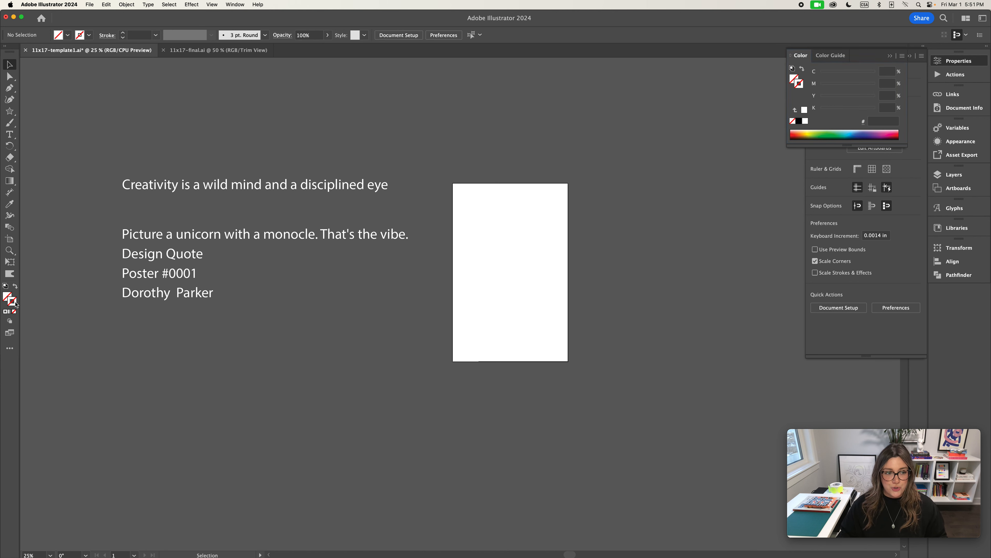
click(6, 313)
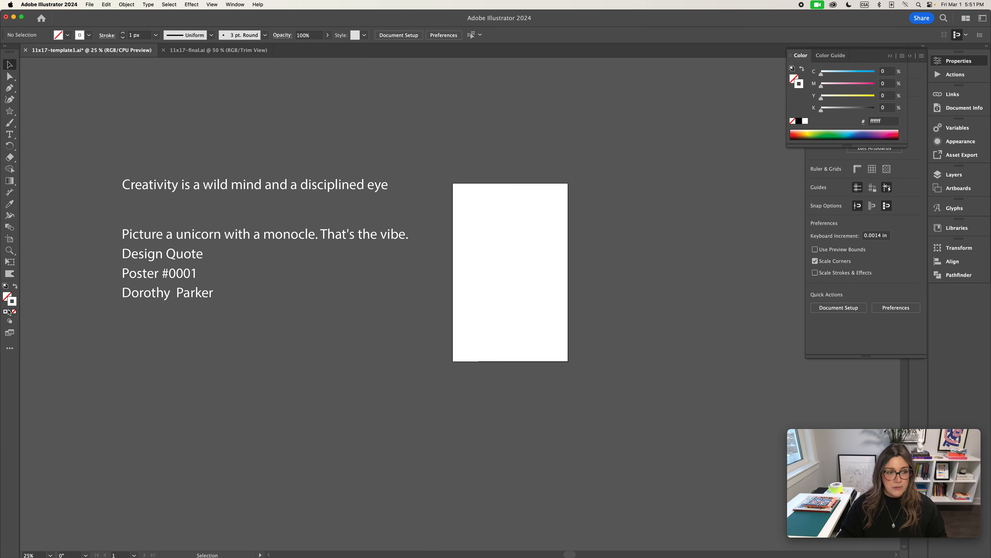
double_click(16, 303)
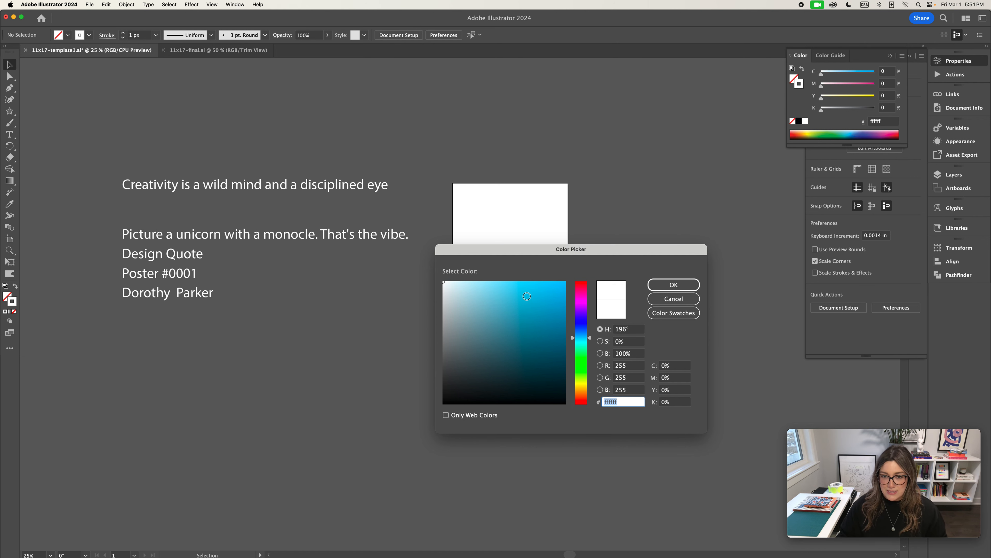
text(1ecfe2)
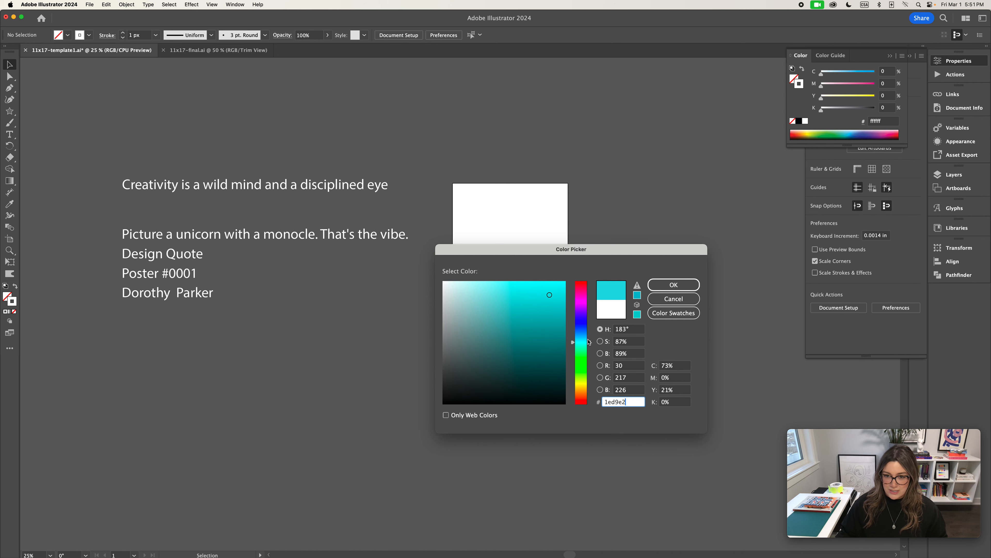
drag(552, 307, 549, 309)
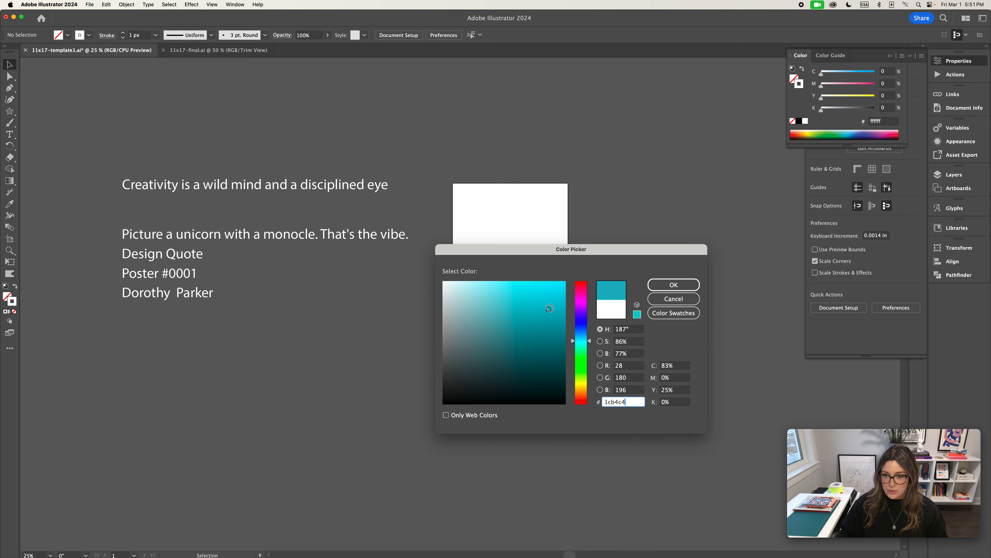
click(687, 286)
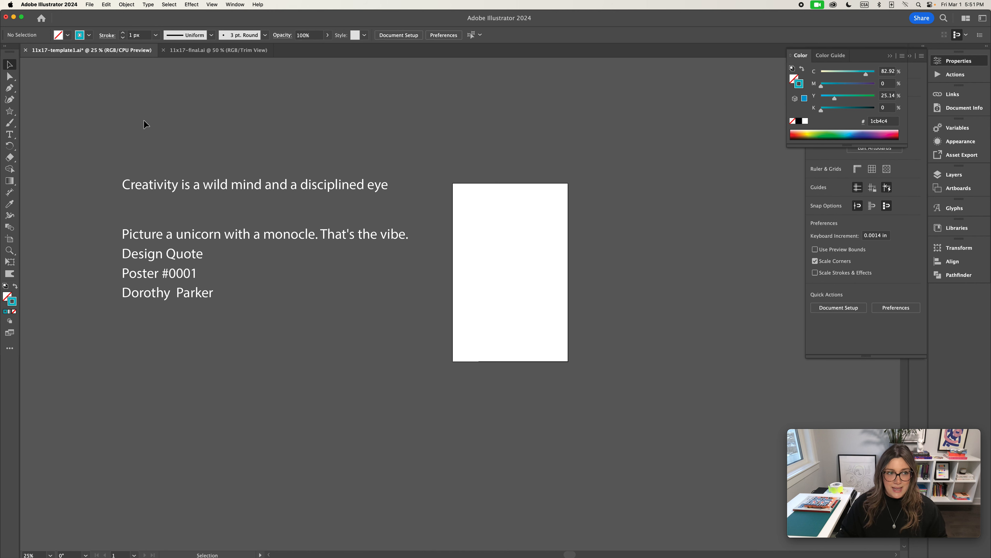
Draw a trial ellipse about 4.58 by 4.79 in with the Ellipse tool on the artboard and delete it
click(10, 111)
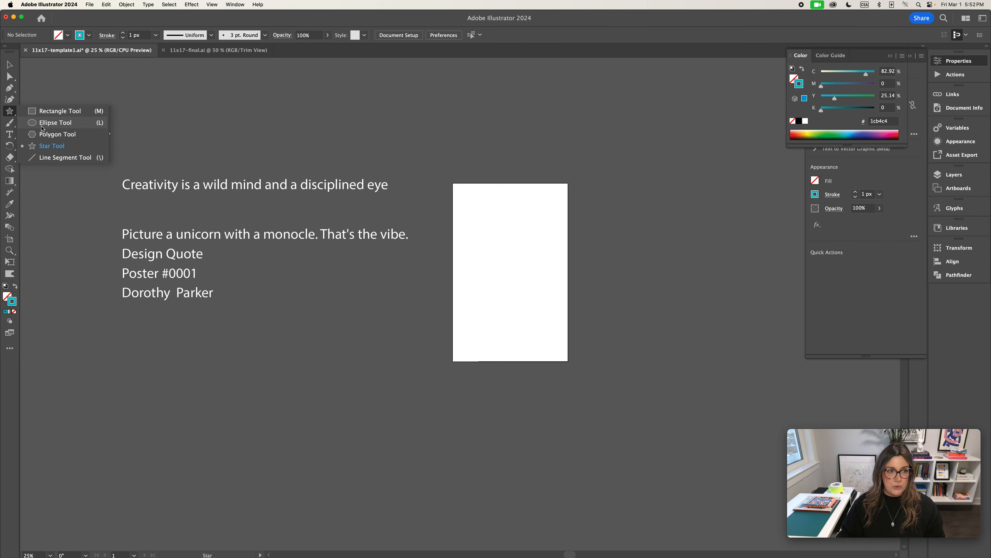
click(42, 128)
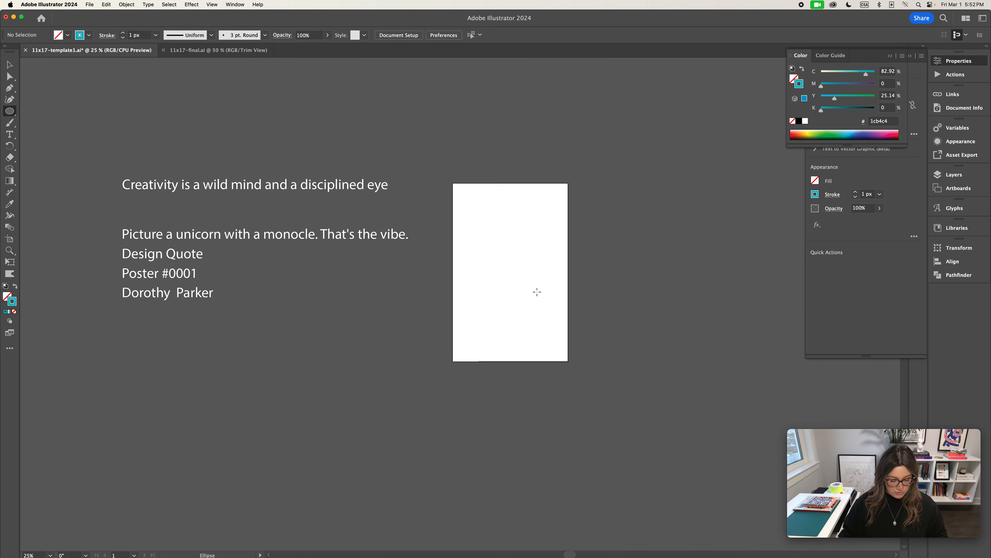
key(super+equal)
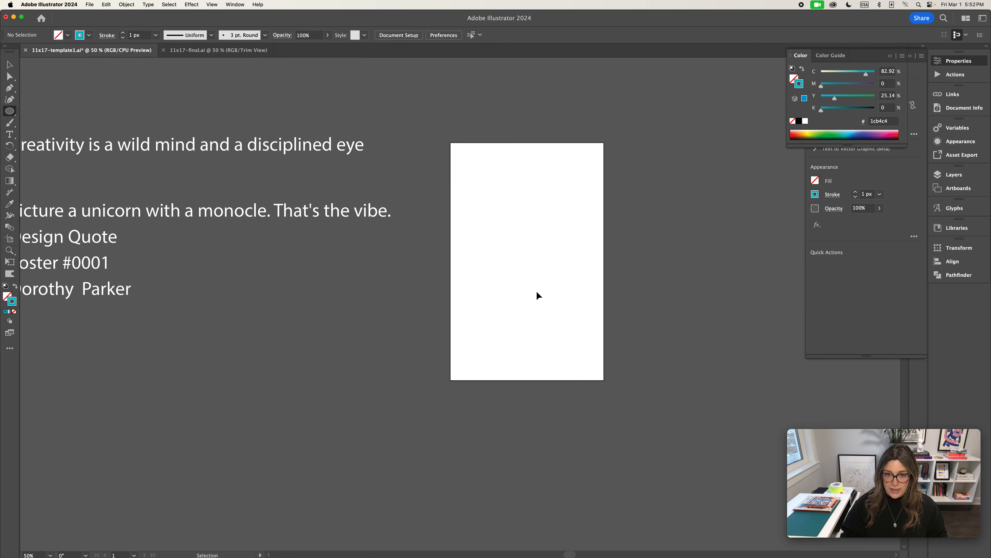
key(super+equal)
drag(578, 285, 496, 311)
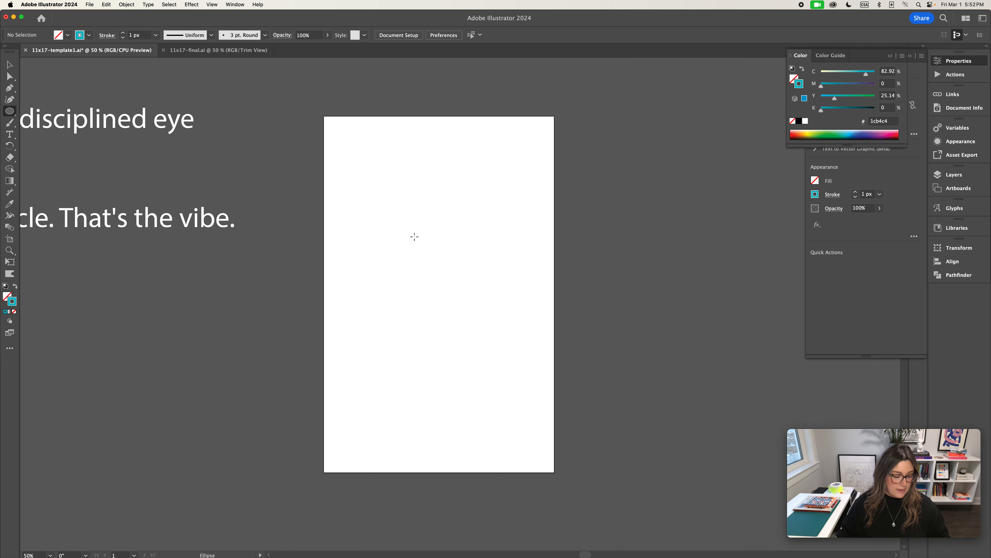
drag(377, 202, 473, 302)
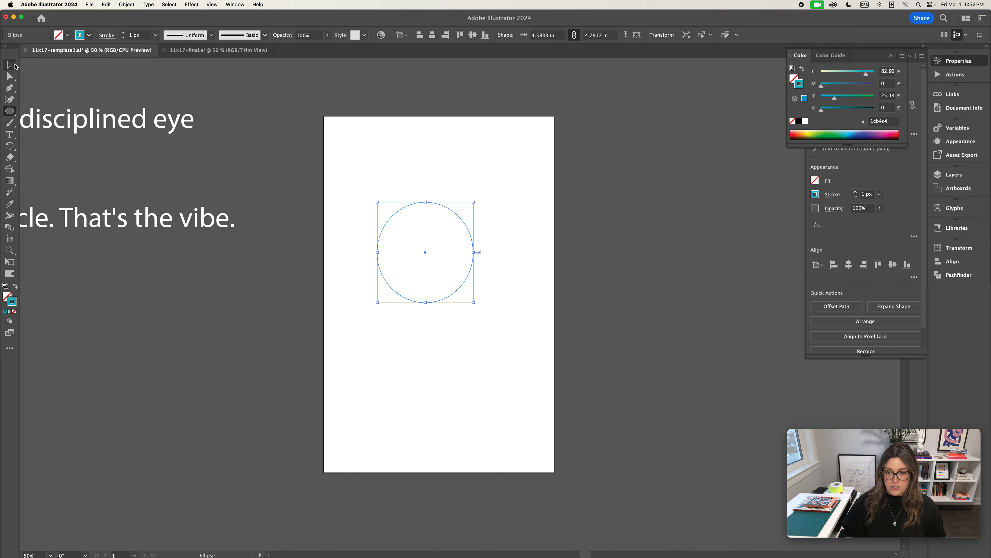
key(Delete)
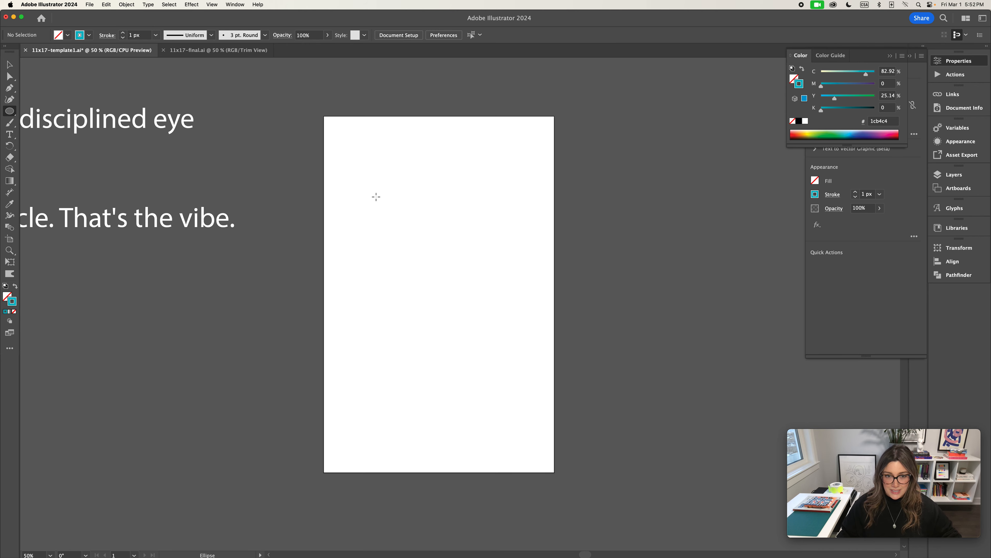
Draw a flat trial ellipse about 5.54 by 1 in on the artboard and remove it
mouse_move(412, 251)
mouse_down()
mouse_move(469, 272)
mouse_move(475, 231)
mouse_move(459, 179)
mouse_move(449, 238)
mouse_move(404, 246)
mouse_move(394, 202)
mouse_move(324, 201)
mouse_move(315, 221)
mouse_move(408, 236)
mouse_move(405, 285)
mouse_move(340, 275)
mouse_move(422, 280)
mouse_move(402, 379)
mouse_move(347, 365)
mouse_move(376, 390)
mouse_move(453, 406)
mouse_move(483, 394)
mouse_move(492, 324)
mouse_move(528, 229)
mouse_up()
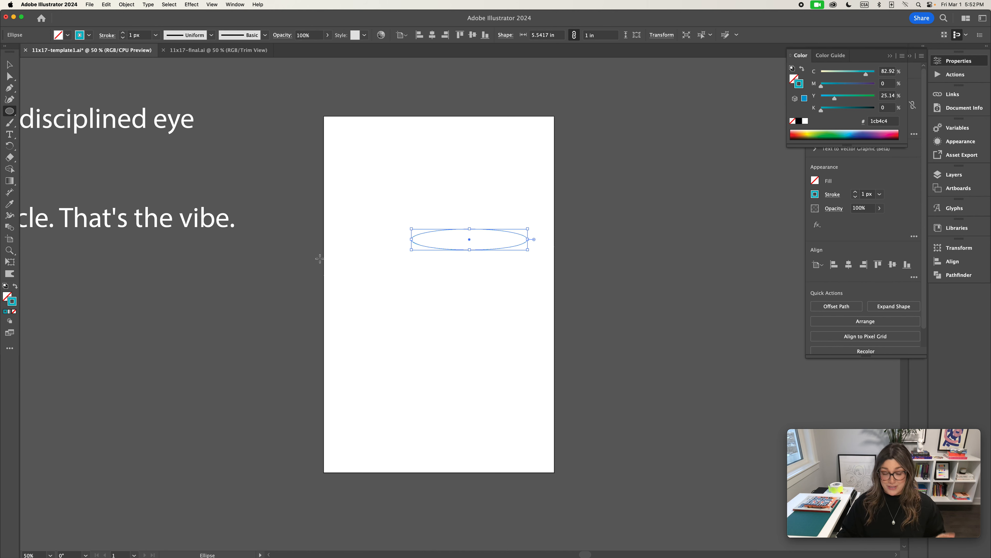
key(v)
click(7, 64)
drag(397, 179, 512, 292)
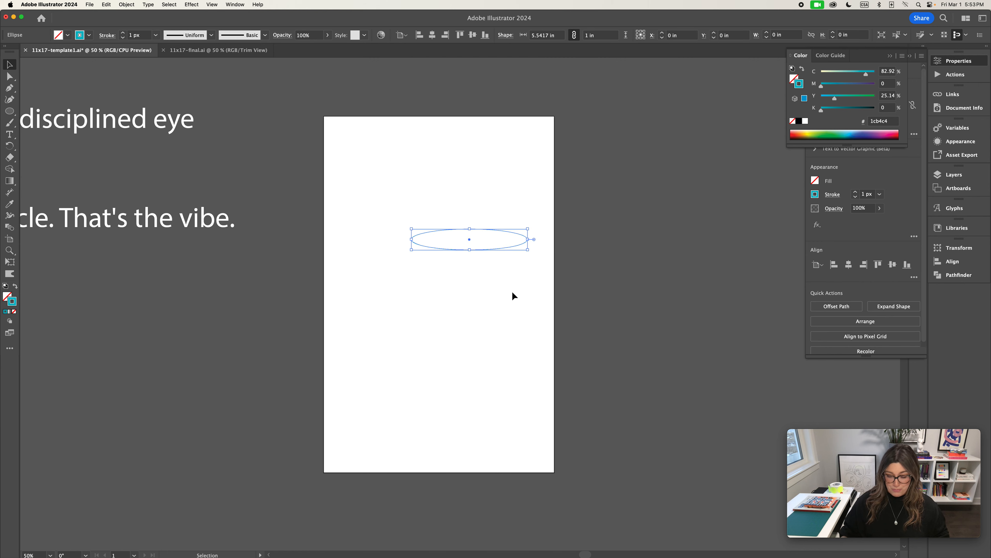
click(512, 291)
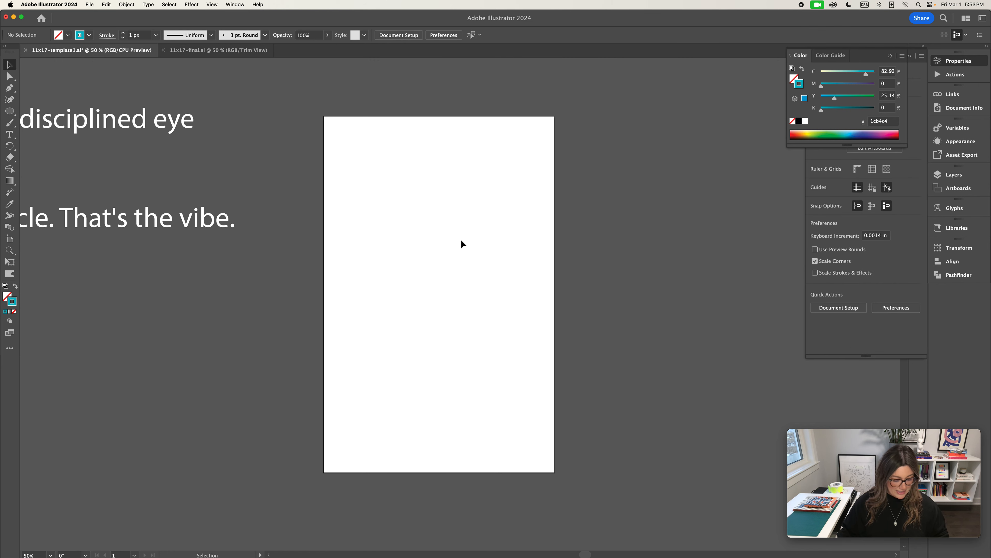
Draw a burst of overlapping ellipses about 10.65 by 9.39 in and move it to about X 4.72 in, Y 8.28 in on the artboard
key(l)
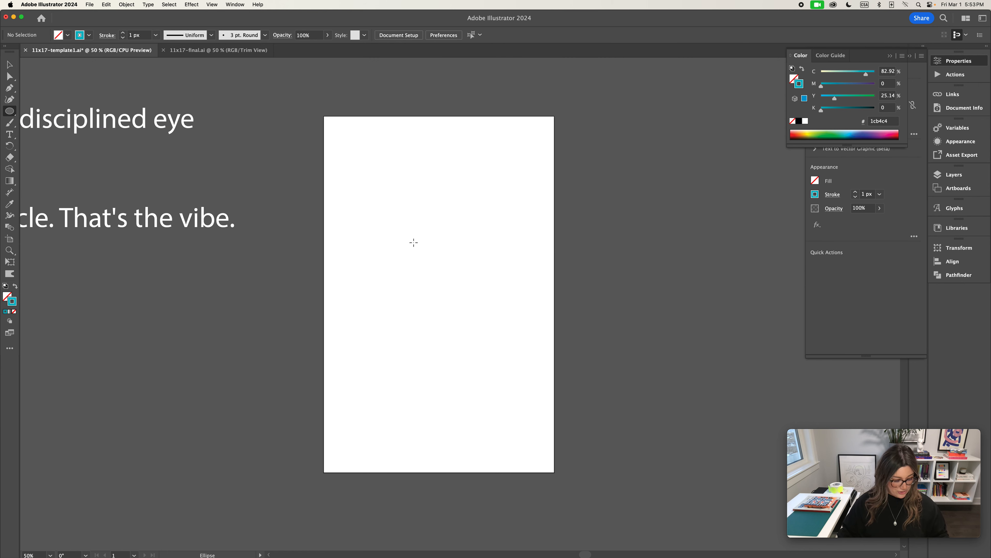
mouse_move(493, 317)
mouse_down()
mouse_move(480, 275)
mouse_move(465, 272)
mouse_move(469, 329)
mouse_move(455, 336)
mouse_move(433, 326)
mouse_move(419, 286)
mouse_move(381, 331)
mouse_move(393, 352)
mouse_move(442, 360)
mouse_move(507, 306)
mouse_move(535, 261)
mouse_move(525, 314)
mouse_move(496, 329)
mouse_move(509, 348)
mouse_move(527, 353)
mouse_move(559, 325)
mouse_move(560, 284)
mouse_move(597, 314)
mouse_move(601, 342)
mouse_move(581, 363)
mouse_move(549, 370)
mouse_move(500, 353)
mouse_move(490, 386)
mouse_move(457, 395)
mouse_move(491, 450)
mouse_move(524, 441)
mouse_up()
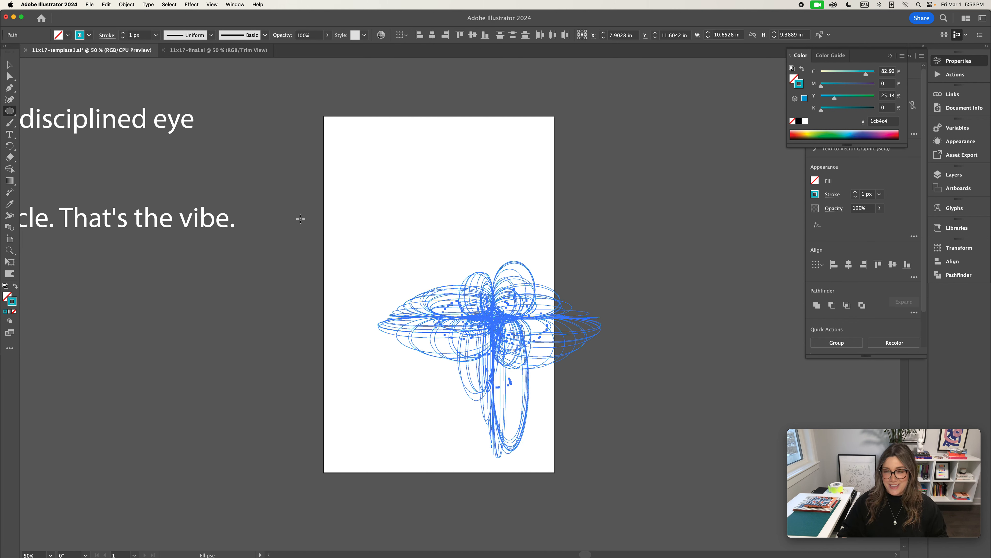
key(v)
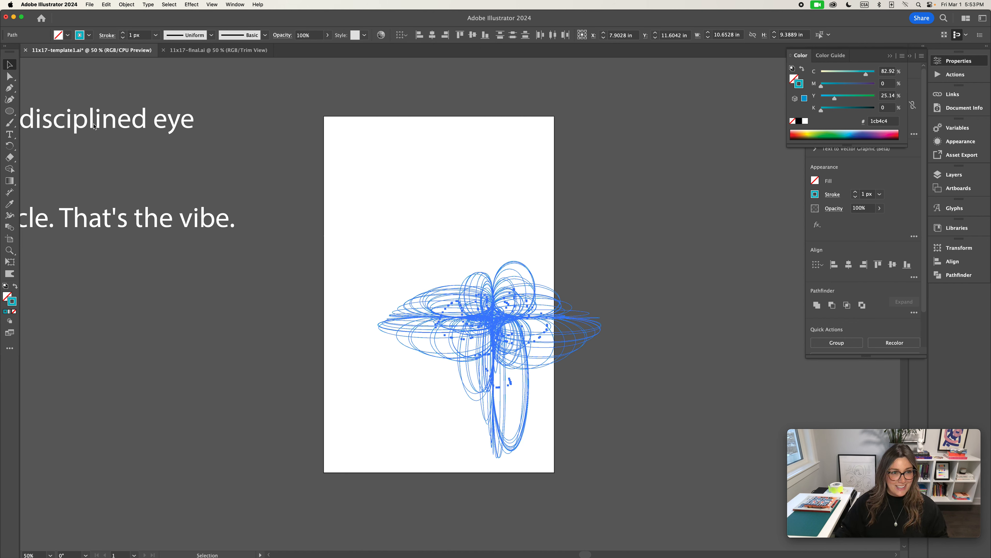
drag(354, 211, 672, 491)
drag(555, 316, 486, 246)
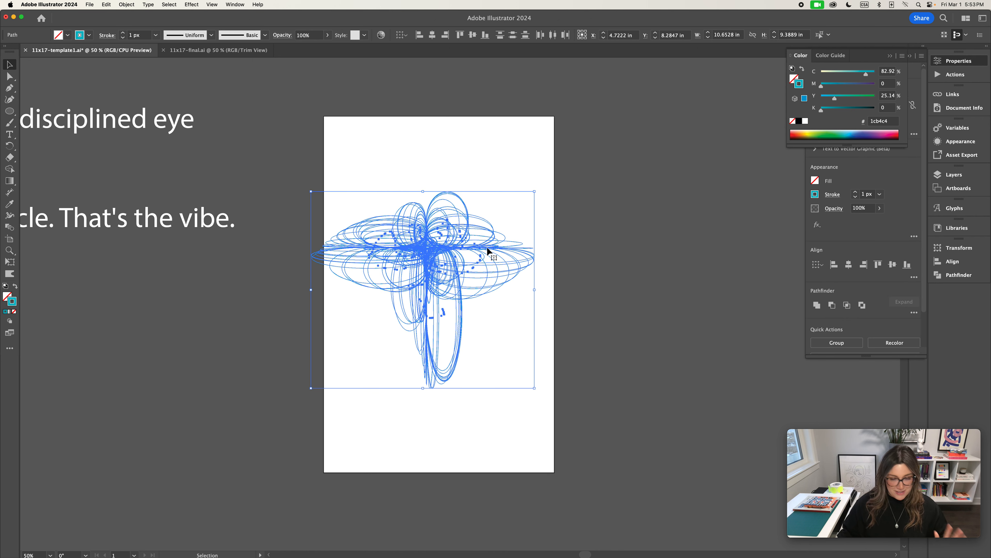
Group the burst of ellipses and move it off the artboard to about X 16.96 in, Y 5.10 in
click(428, 158)
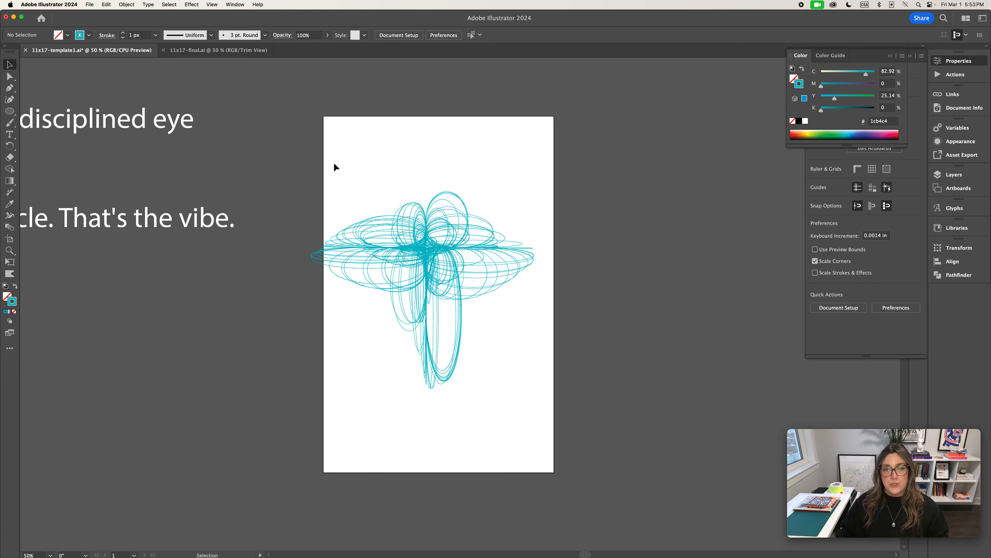
drag(279, 156, 555, 417)
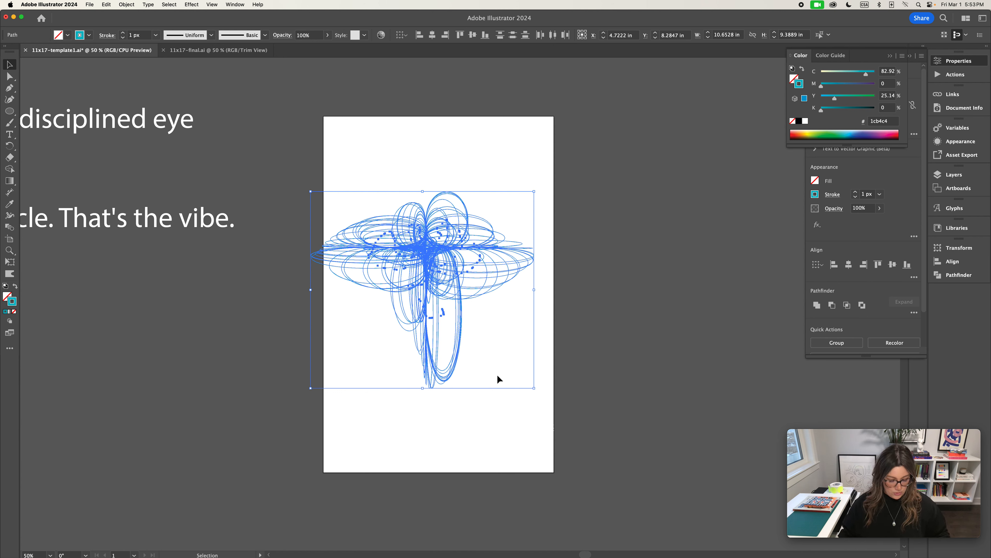
click(304, 159)
drag(296, 153, 544, 376)
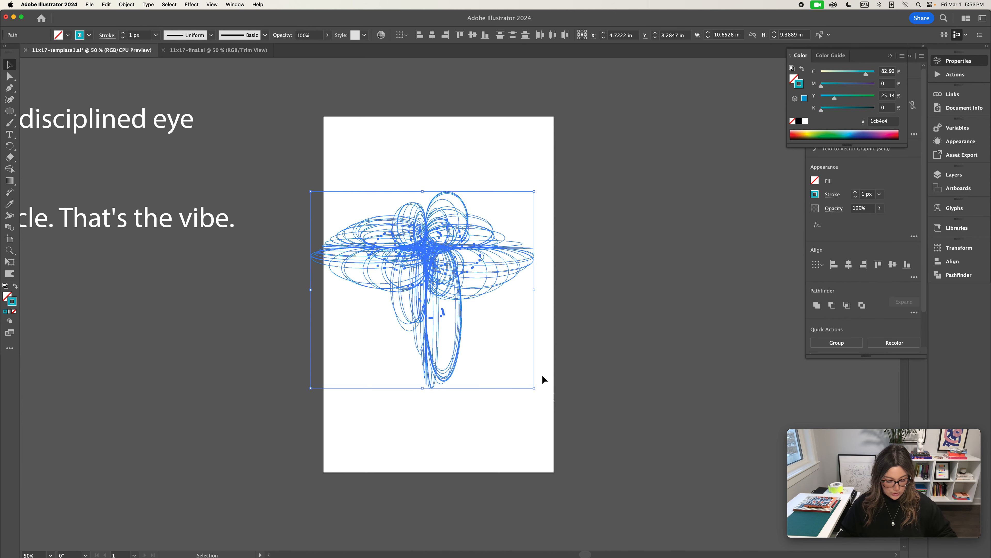
key(super+g)
click(434, 254)
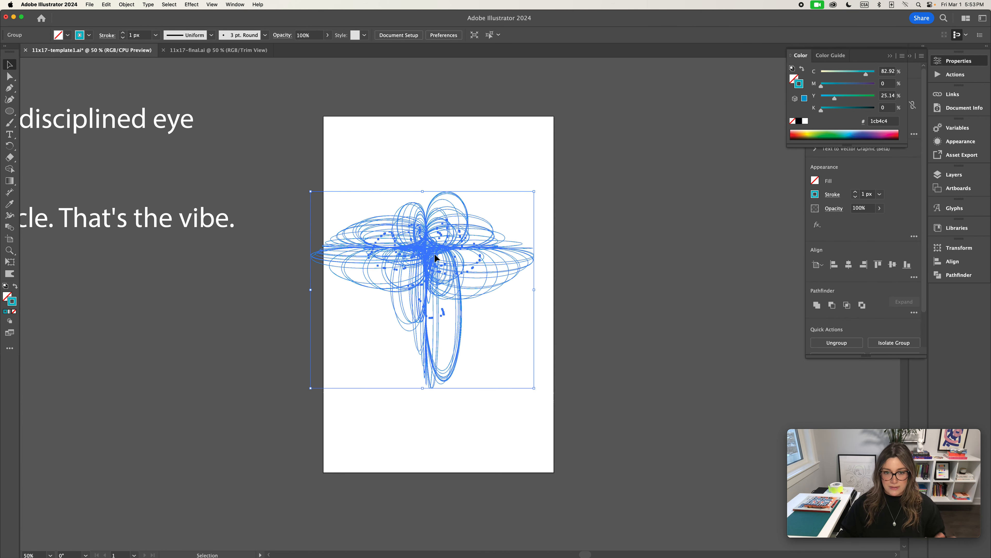
drag(436, 270, 694, 203)
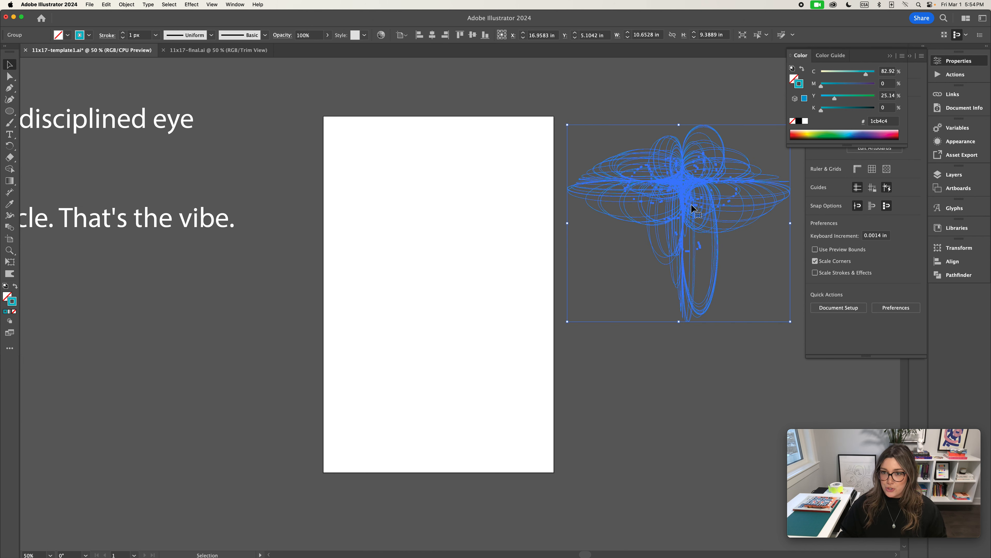
click(471, 186)
Draw a burst of overlapping rectangles about 9.89 by 14.13 in on the artboard with the Rectangle tool and group it
drag(9, 111, 44, 109)
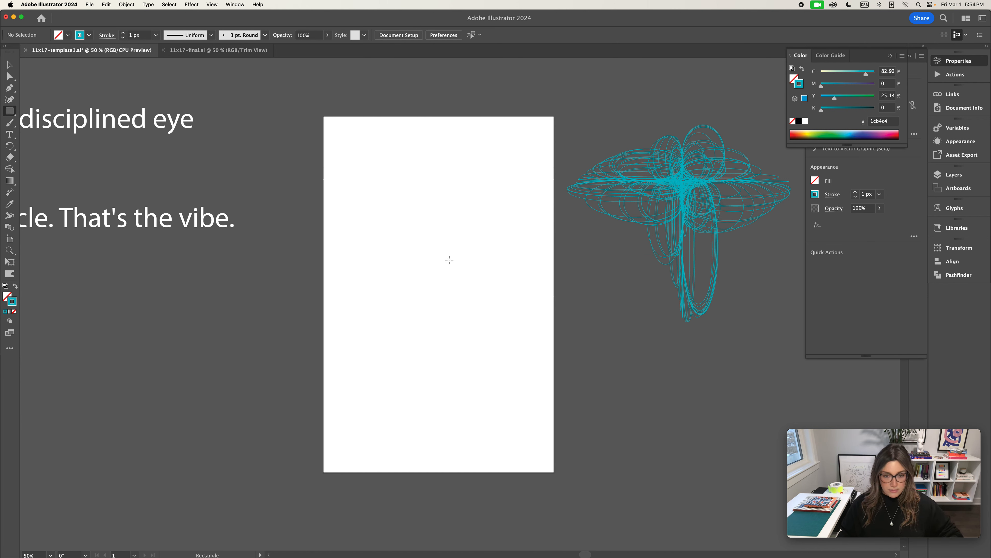
mouse_move(469, 271)
mouse_down()
mouse_move(483, 229)
mouse_move(507, 244)
mouse_move(510, 289)
mouse_move(555, 288)
mouse_move(412, 279)
mouse_move(487, 385)
mouse_move(483, 398)
mouse_move(449, 401)
mouse_move(459, 428)
mouse_move(440, 439)
mouse_move(391, 414)
mouse_move(384, 392)
mouse_move(357, 269)
mouse_move(376, 217)
mouse_move(363, 143)
mouse_move(444, 237)
mouse_move(464, 212)
mouse_move(518, 191)
mouse_up()
key(v)
key(super+a)
click(362, 122)
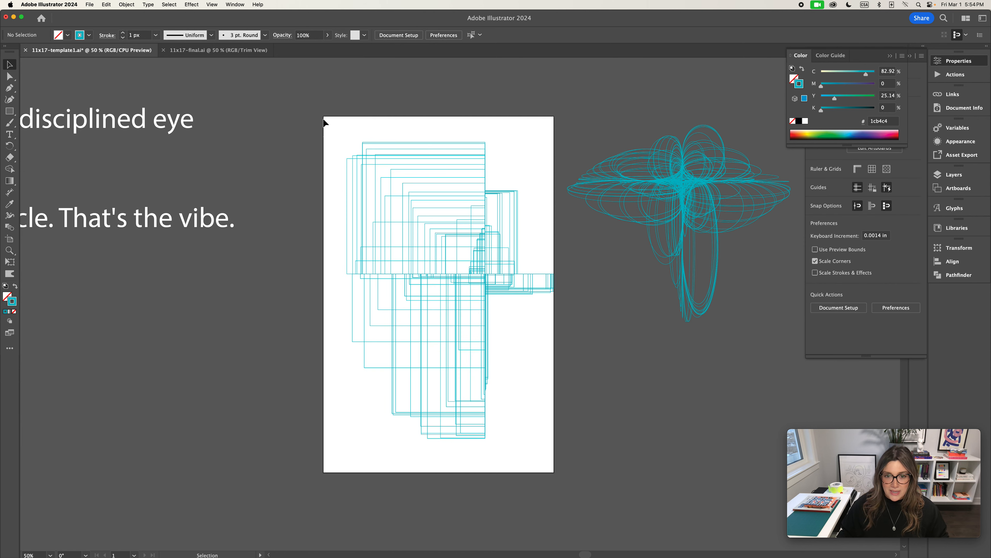
drag(324, 121, 538, 446)
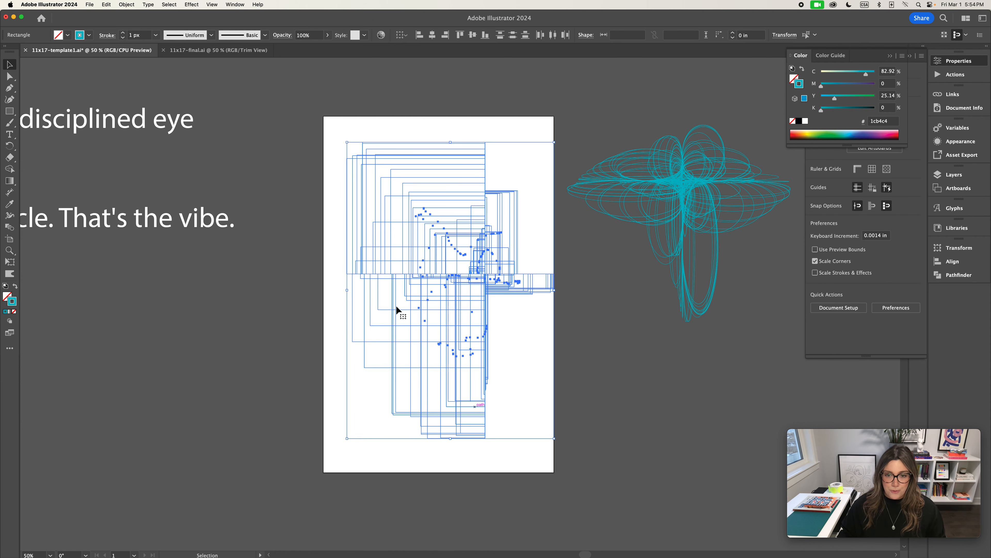
key(super+g)
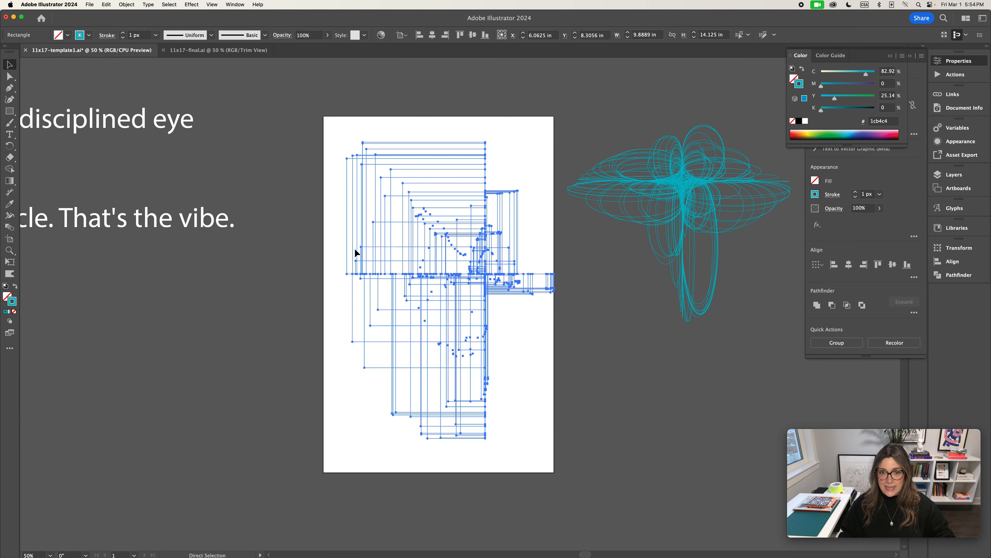
click(465, 104)
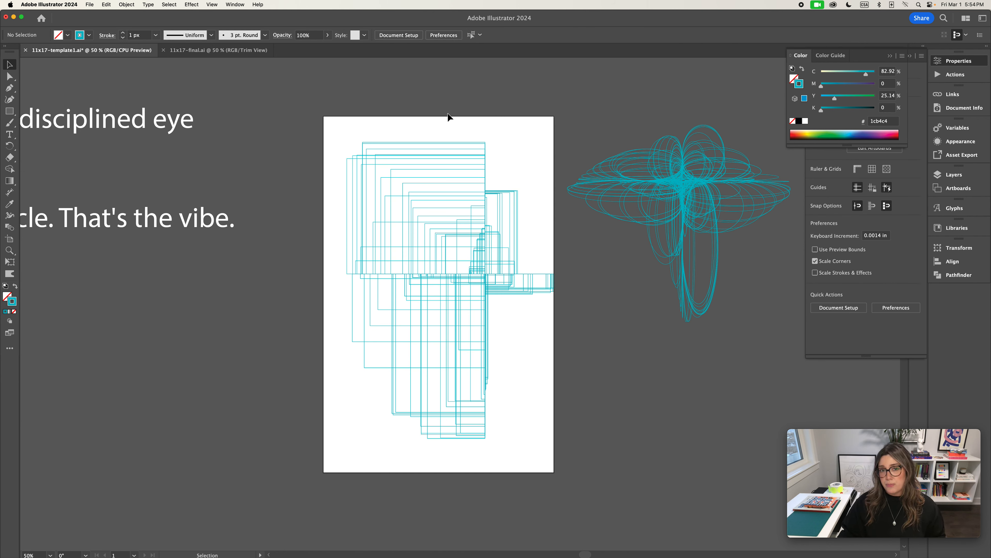
Collapse the floating colour controls and set the stroke weight of both the ellipse and rectangle groups to 2 px
click(379, 159)
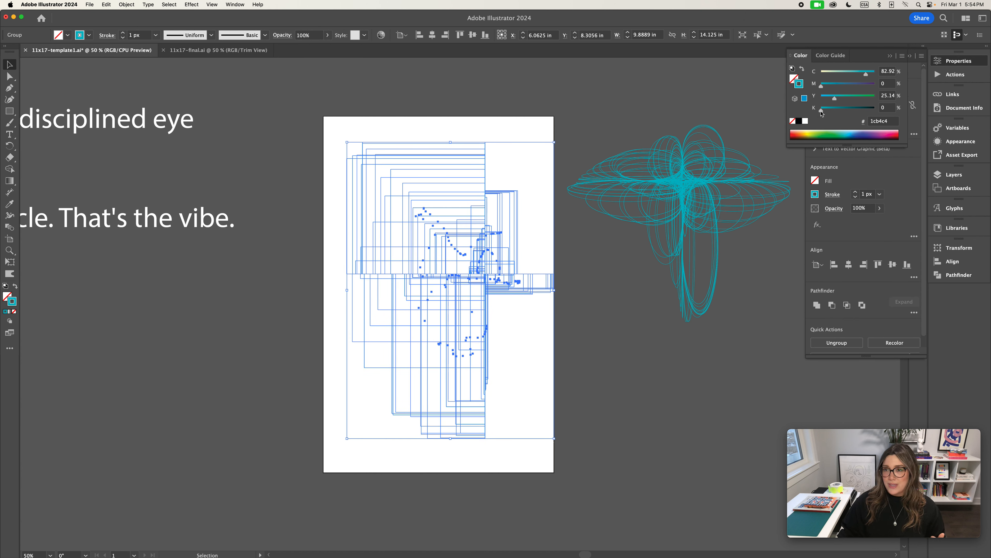
click(890, 56)
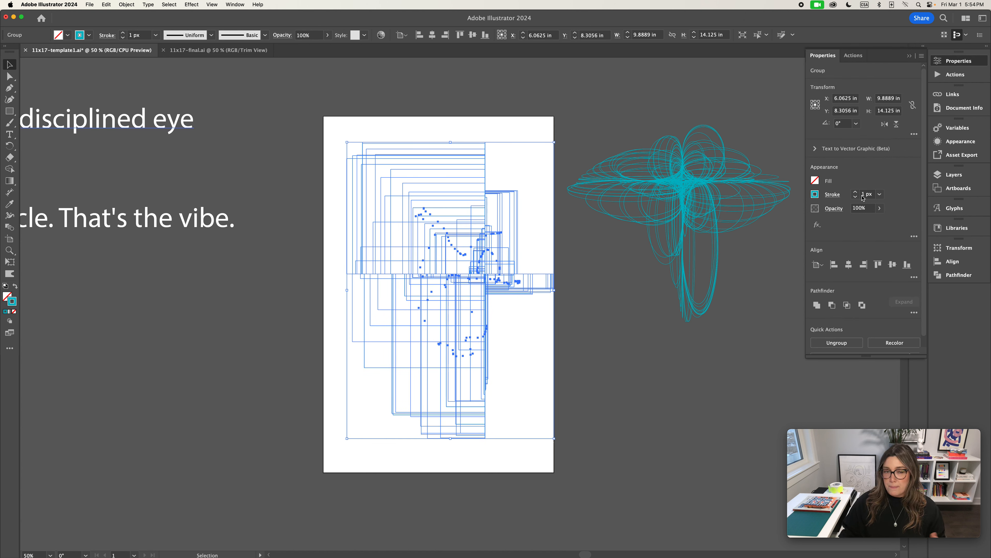
click(446, 121)
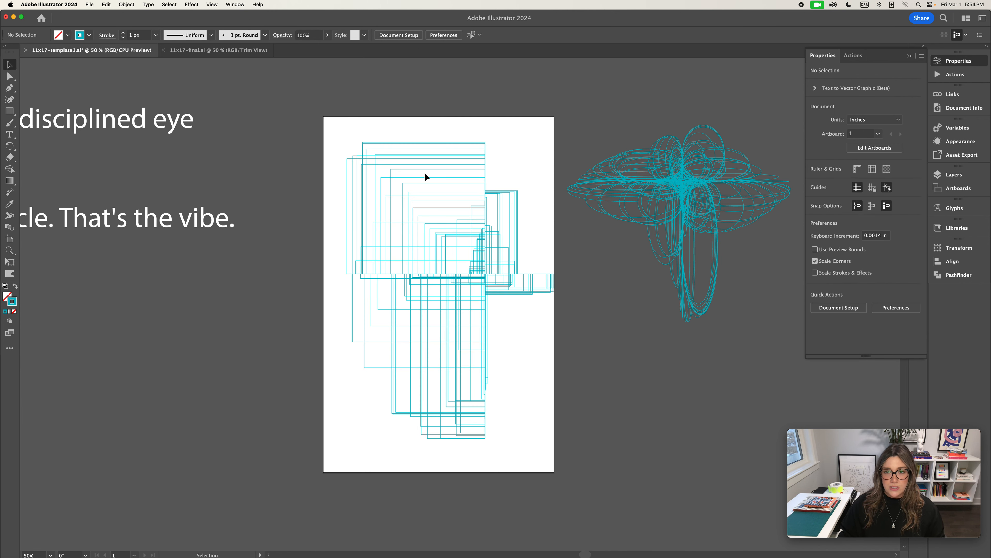
key(super+a)
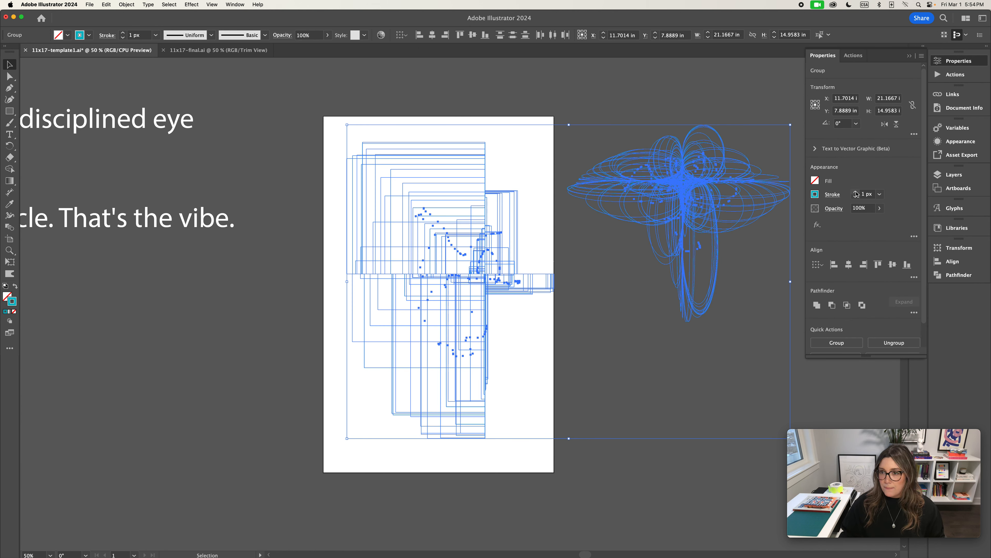
key(super+shift+a)
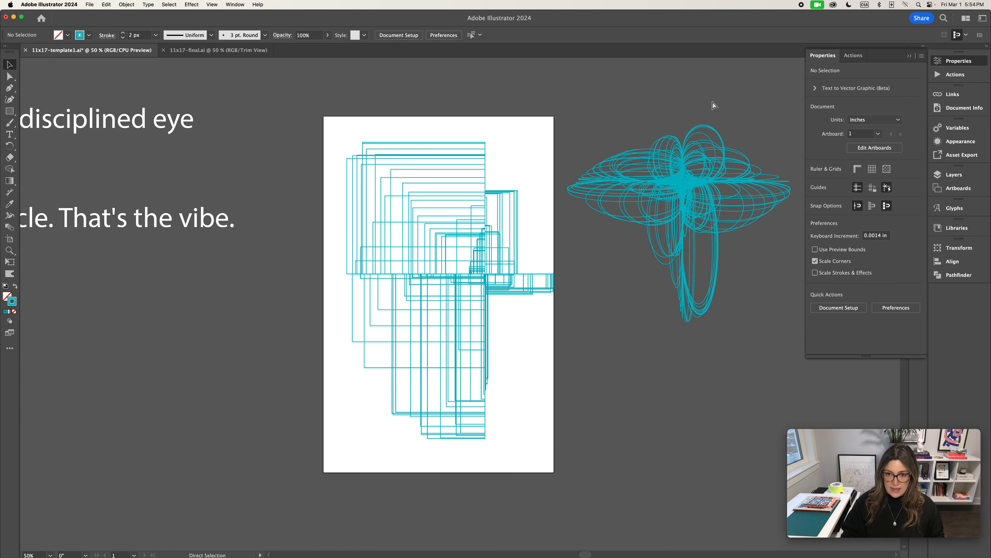
Move the rectangle group off the artboard to about X 27.18 in, Y 1.30 in, beyond the ellipse burst, and shorten the floating properties area
key(super+minus)
drag(433, 225, 755, 156)
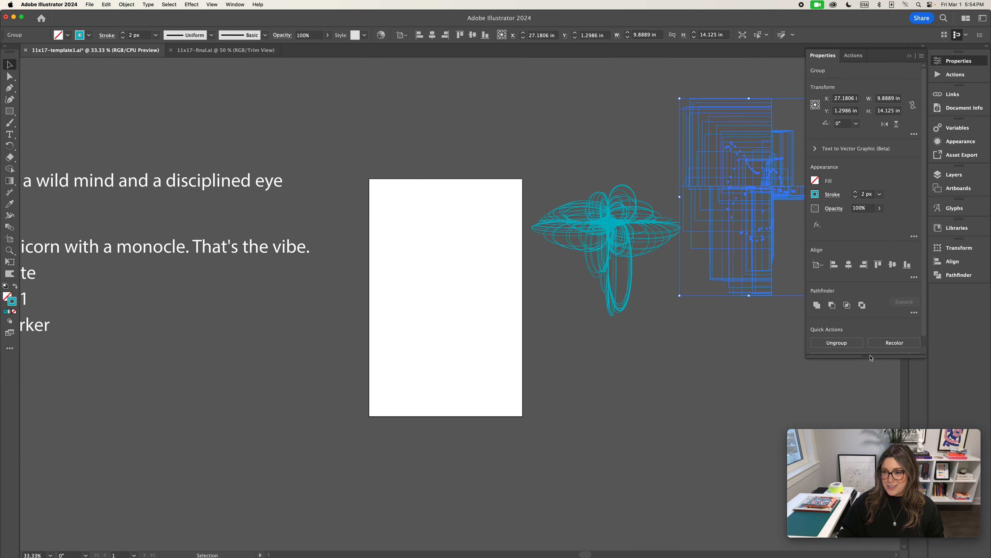
drag(866, 356, 863, 303)
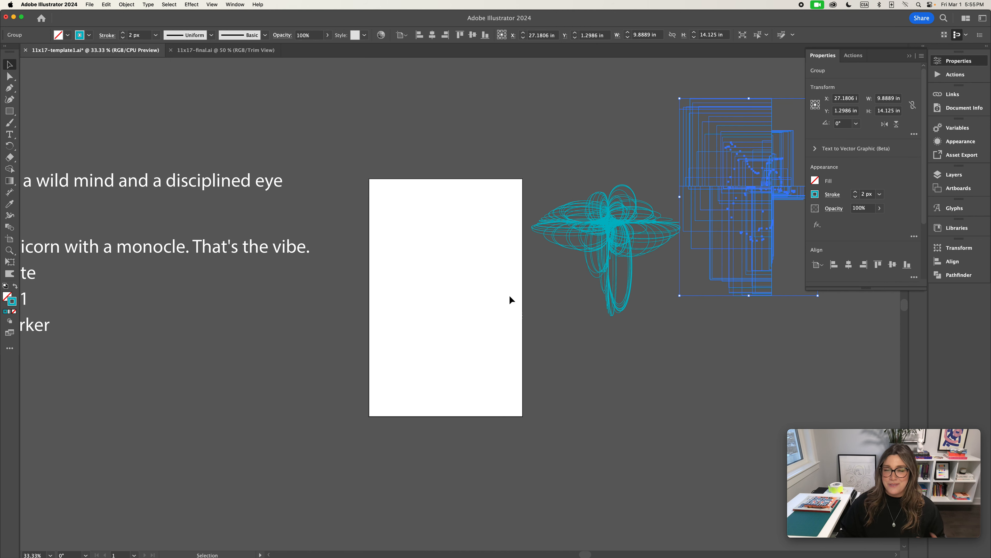
scroll(507, 297, left, 5)
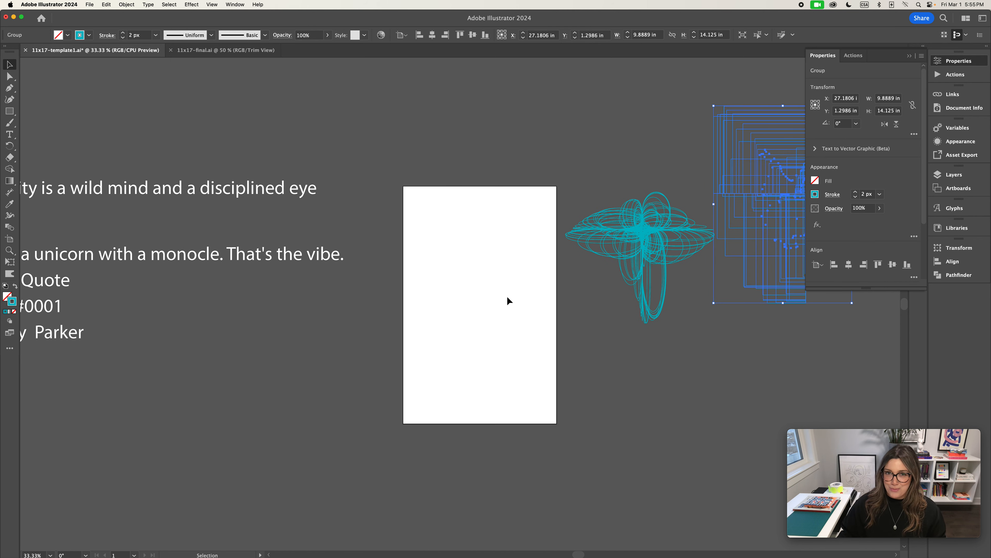
scroll(507, 297, right, 1)
scroll(507, 298, down, 1)
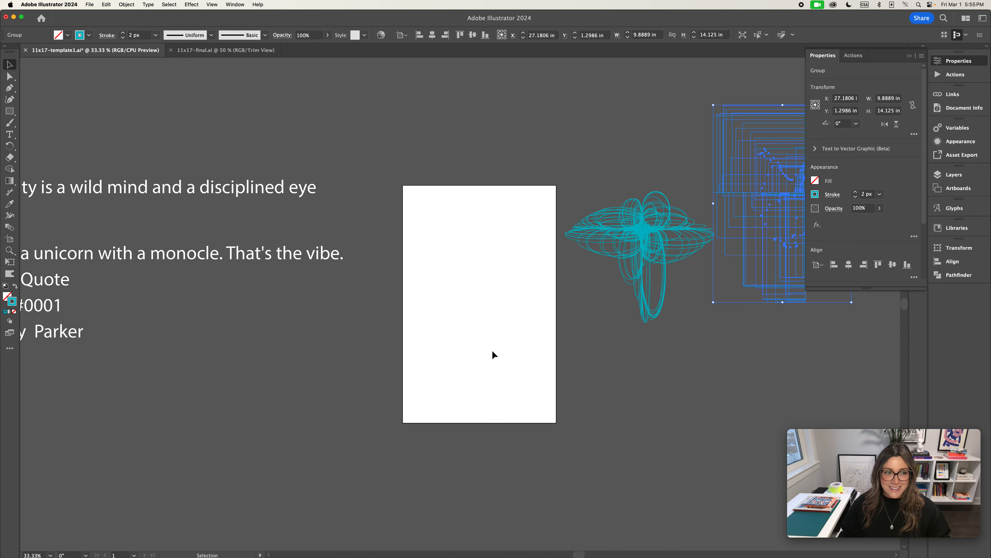
Draw a trial rectangle about 5.88 by 4.88 in and a trial star about 5.34 by 5.47 in, and delete both
click(9, 112)
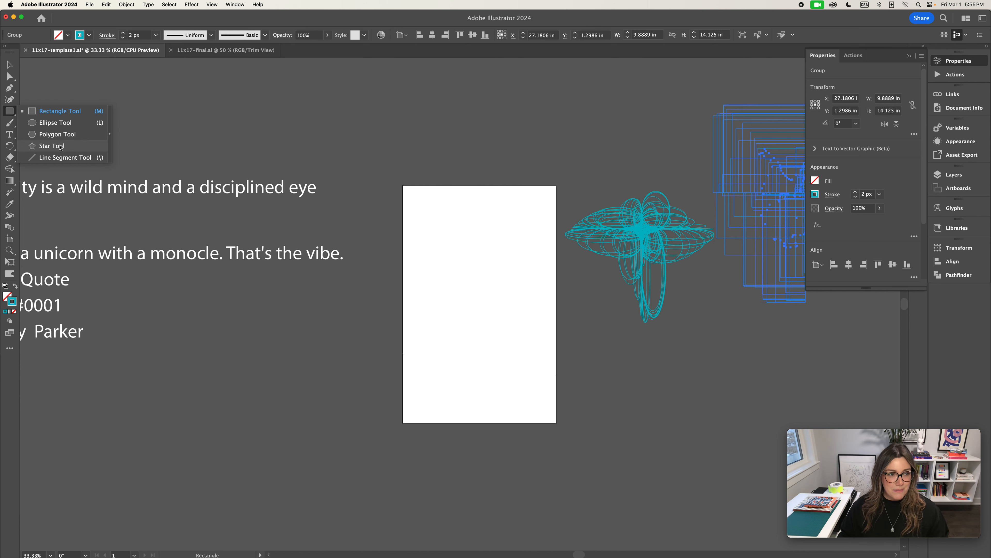
click(59, 146)
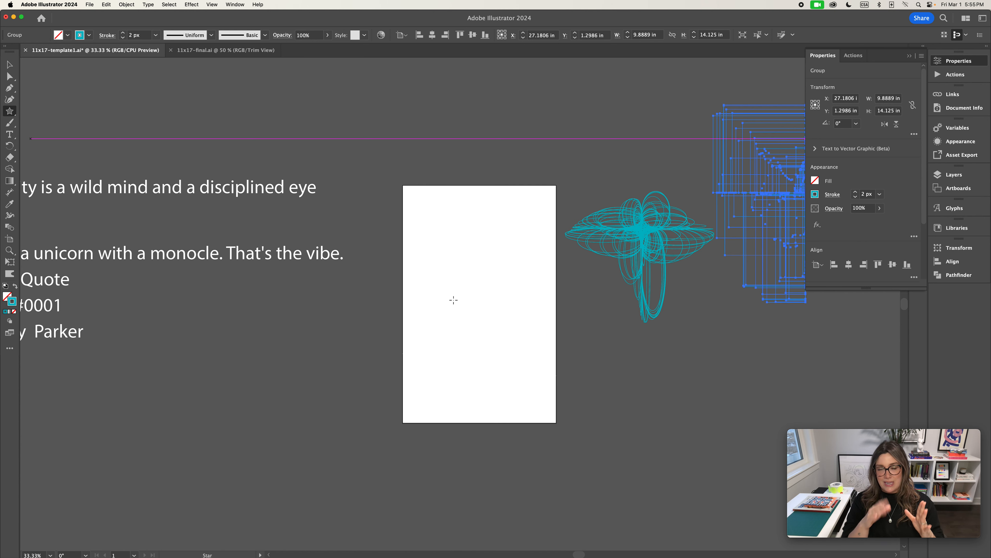
drag(8, 113, 51, 112)
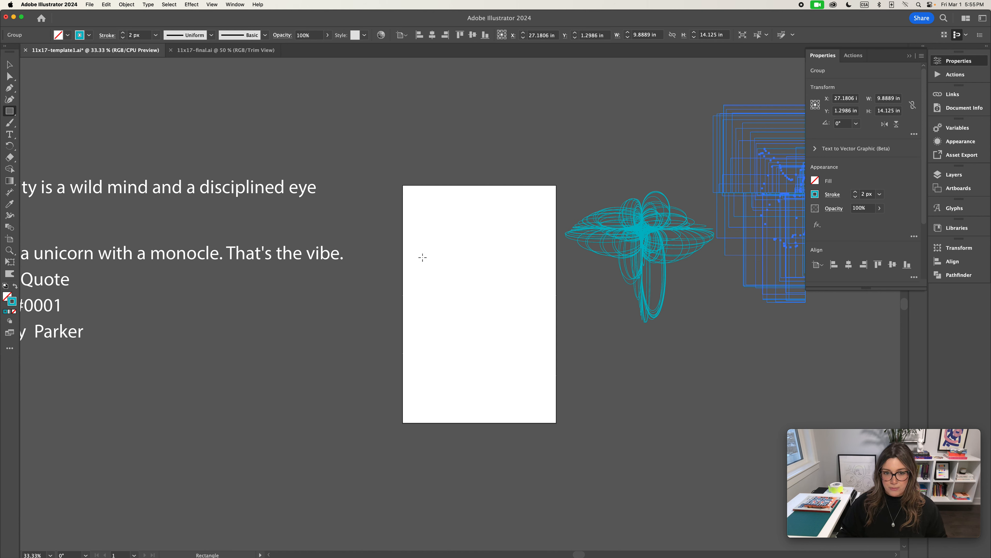
drag(423, 256, 504, 324)
drag(11, 112, 54, 146)
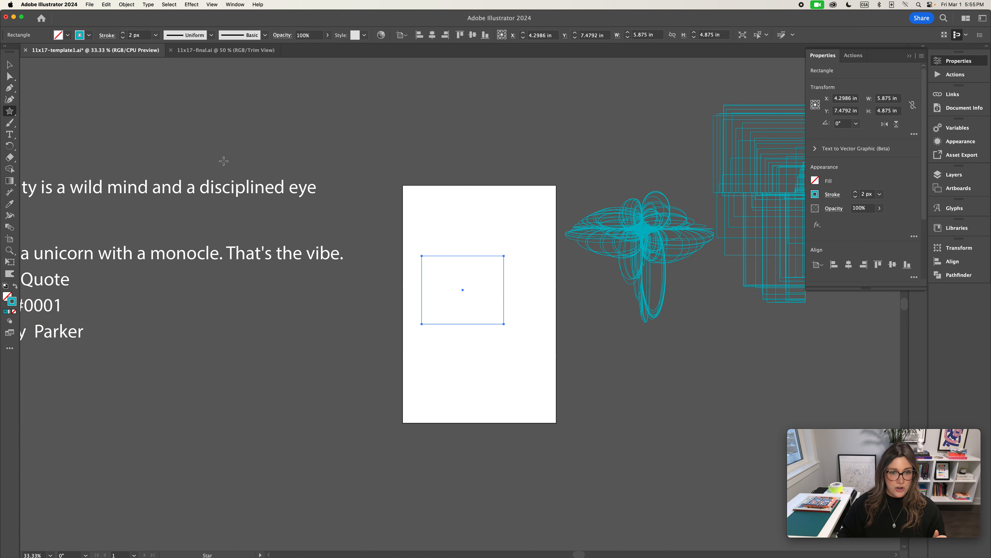
drag(451, 199, 483, 225)
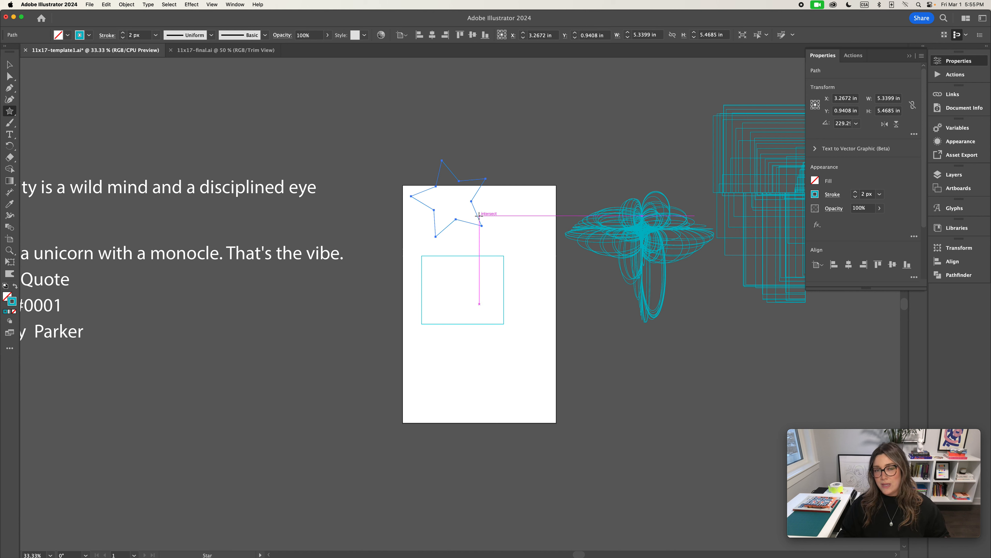
key(v)
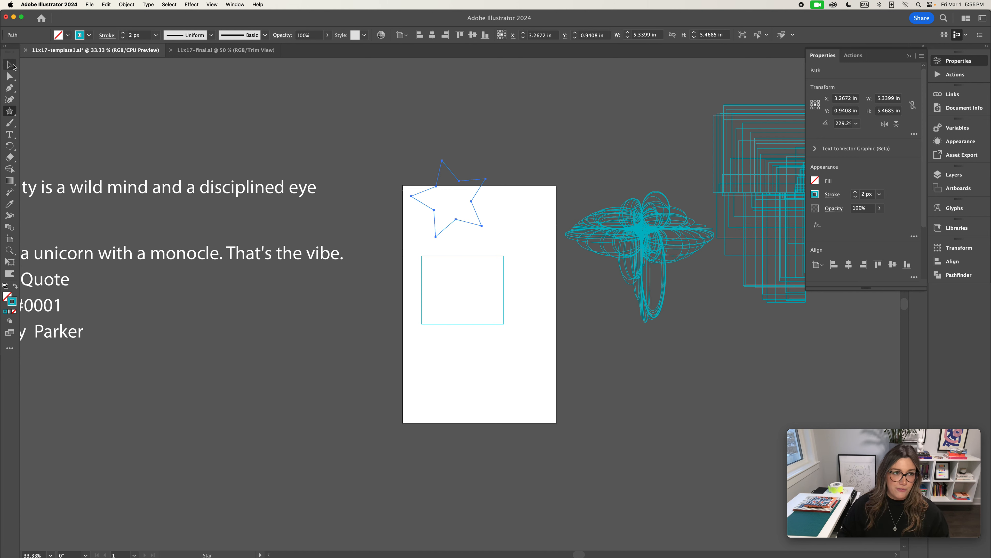
drag(406, 137, 493, 316)
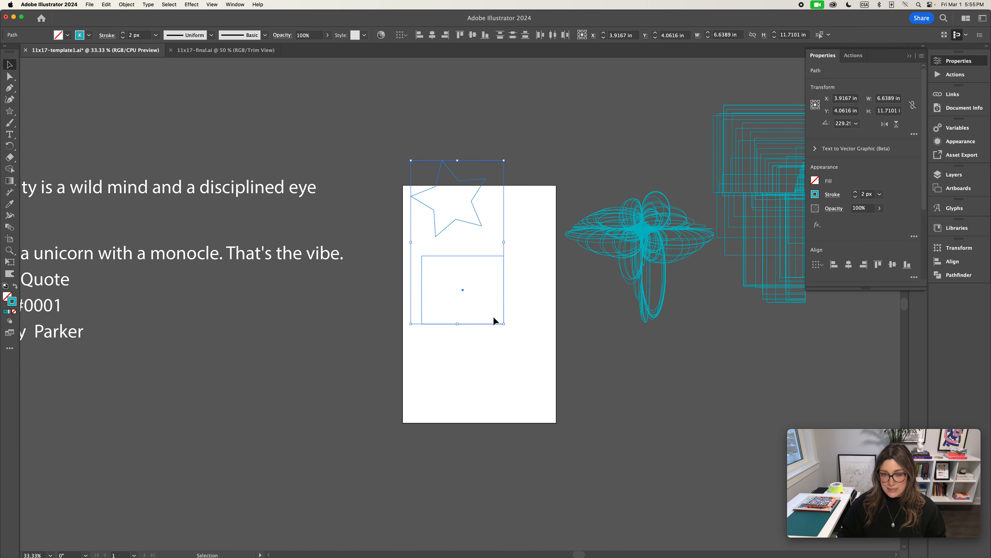
key(Delete)
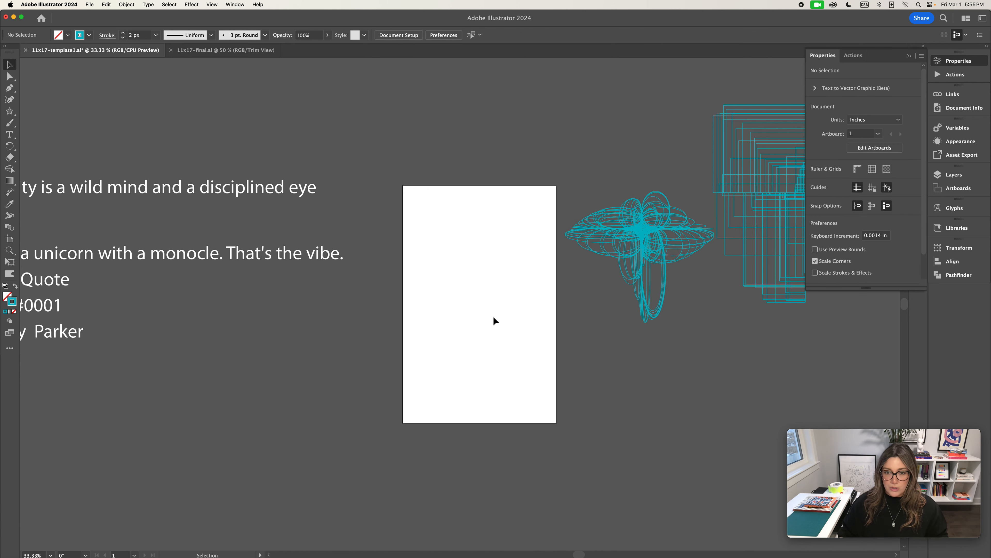
Draw a burst of repeated, rotating stars about 13.27 by 12.84 in on the artboard with the Star tool
click(10, 111)
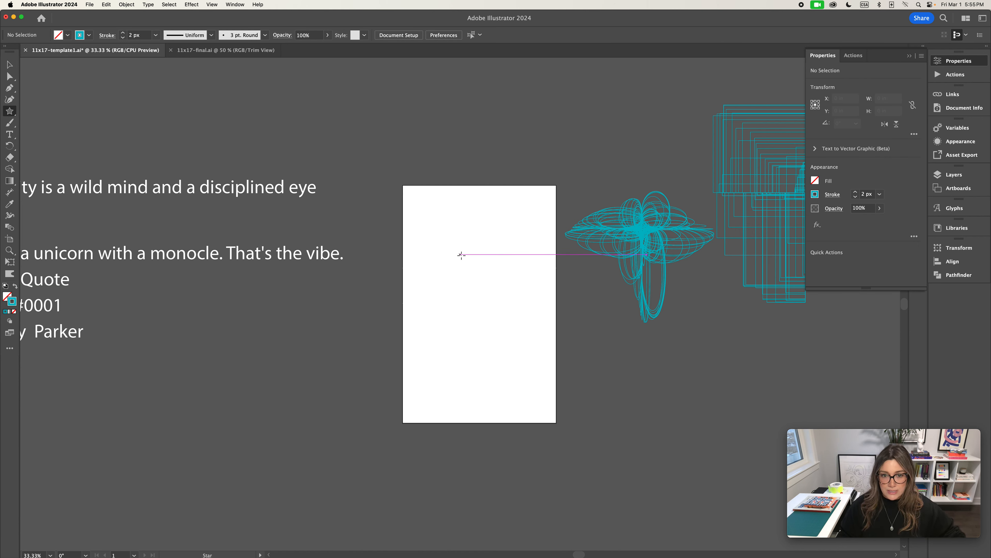
mouse_move(462, 255)
mouse_down()
mouse_move(474, 282)
mouse_move(461, 237)
mouse_move(473, 251)
mouse_move(467, 236)
mouse_move(510, 225)
mouse_move(534, 237)
mouse_move(554, 291)
mouse_up()
key(v)
Scale the whole star burst down to about 9.62 by 9.31 in and group its paths
click(412, 129)
drag(383, 137, 531, 385)
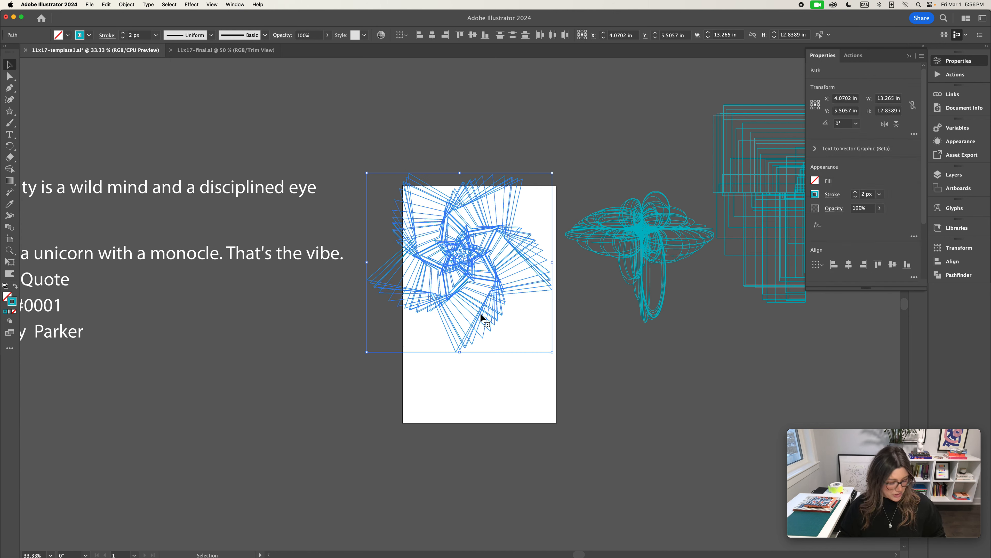
drag(552, 173, 518, 222)
key(super+g)
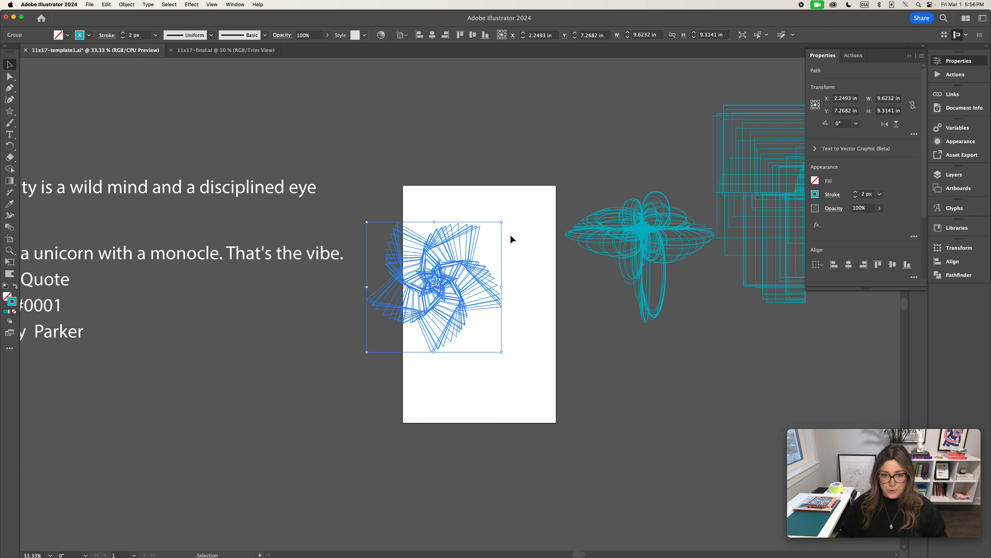
click(510, 234)
Move the star group off the artboard to just above the large ellipse burst
drag(476, 272, 327, 376)
click(463, 326)
key(super+minus)
drag(330, 372, 582, 171)
click(659, 118)
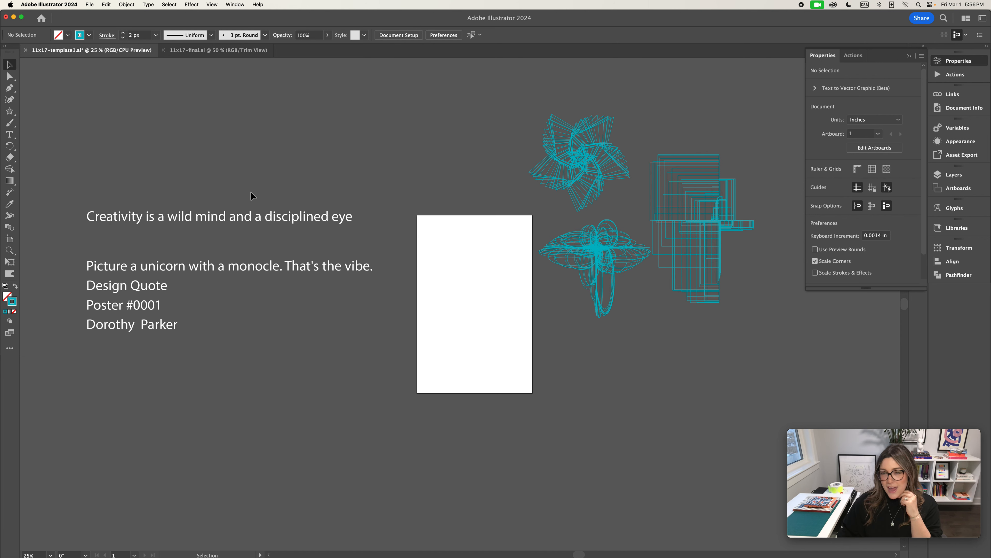
Draw a smaller burst of overlapping ellipses about 6.54 by 7.10 in on the artboard with the Ellipse tool
drag(10, 111, 45, 123)
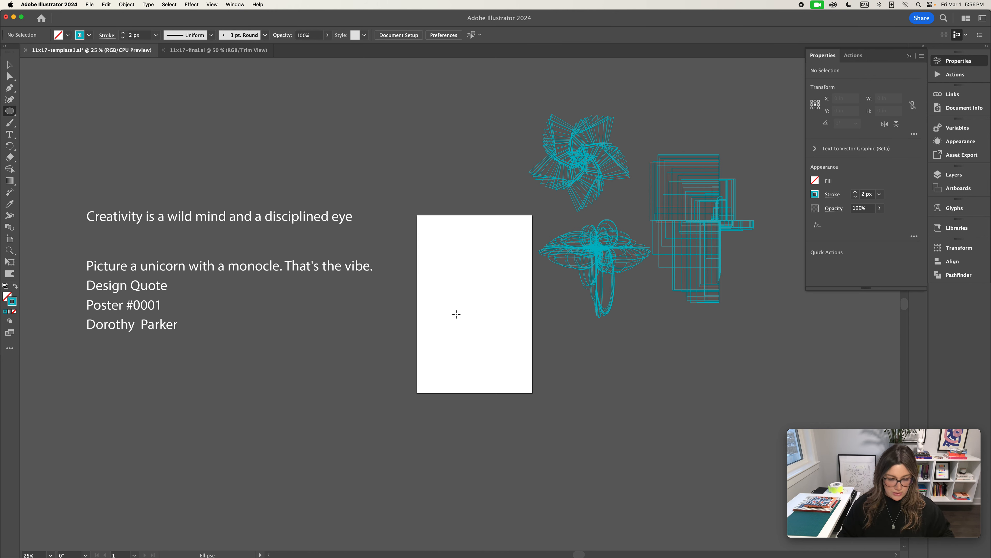
mouse_move(460, 344)
mouse_down()
mouse_move(503, 328)
mouse_move(495, 318)
mouse_move(469, 371)
mouse_move(442, 342)
mouse_move(455, 323)
mouse_move(434, 324)
mouse_move(474, 299)
mouse_up()
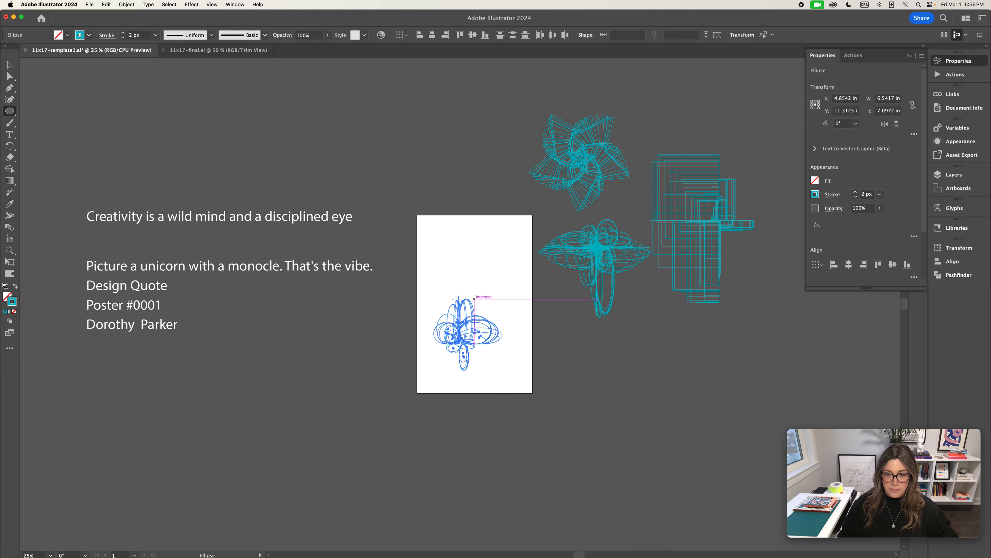
key(v)
Group the small ellipse burst and move it off the artboard to about X 18.59 in, Y 17.01 in
drag(431, 272, 499, 384)
key(super+g)
drag(477, 331, 599, 260)
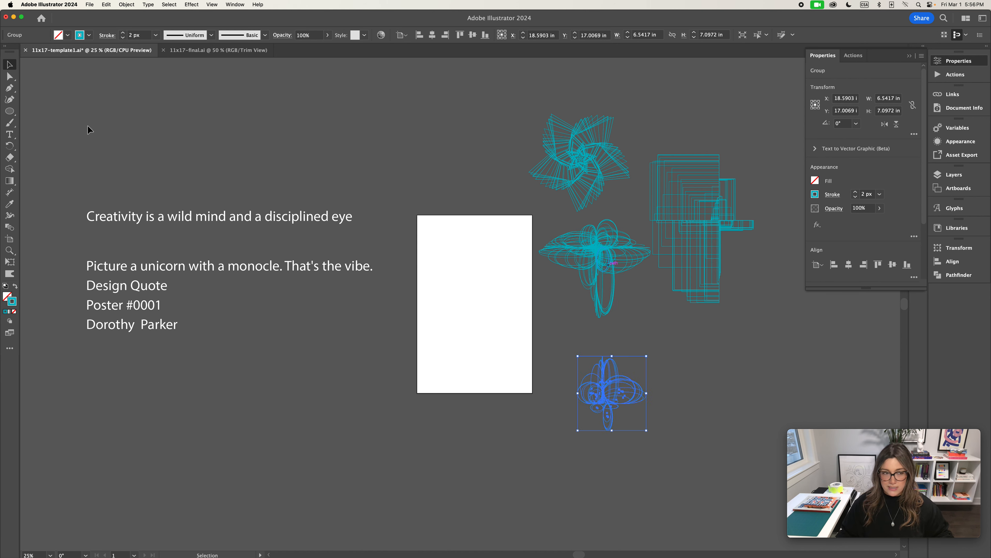
Draw a burst of overlapping ellipses about 20.69 by 18.08 in below the text lines and group it
click(10, 112)
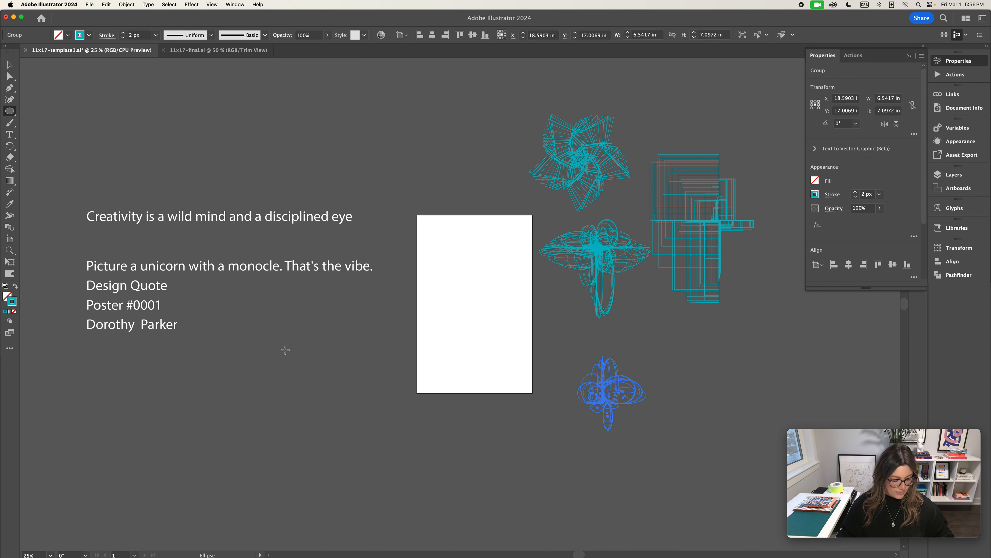
mouse_move(354, 405)
mouse_down()
mouse_move(468, 427)
mouse_move(475, 324)
mouse_move(420, 379)
mouse_move(388, 378)
mouse_move(362, 343)
mouse_move(263, 330)
mouse_move(336, 366)
mouse_move(355, 395)
mouse_move(325, 463)
mouse_move(272, 437)
mouse_move(357, 421)
mouse_move(379, 397)
mouse_move(388, 499)
mouse_move(411, 455)
mouse_move(431, 450)
mouse_move(453, 473)
mouse_move(384, 412)
mouse_move(365, 310)
mouse_move(350, 321)
mouse_move(338, 376)
mouse_move(305, 378)
mouse_move(333, 356)
mouse_up()
click(9, 64)
click(255, 339)
drag(279, 370, 492, 510)
key(a)
key(v)
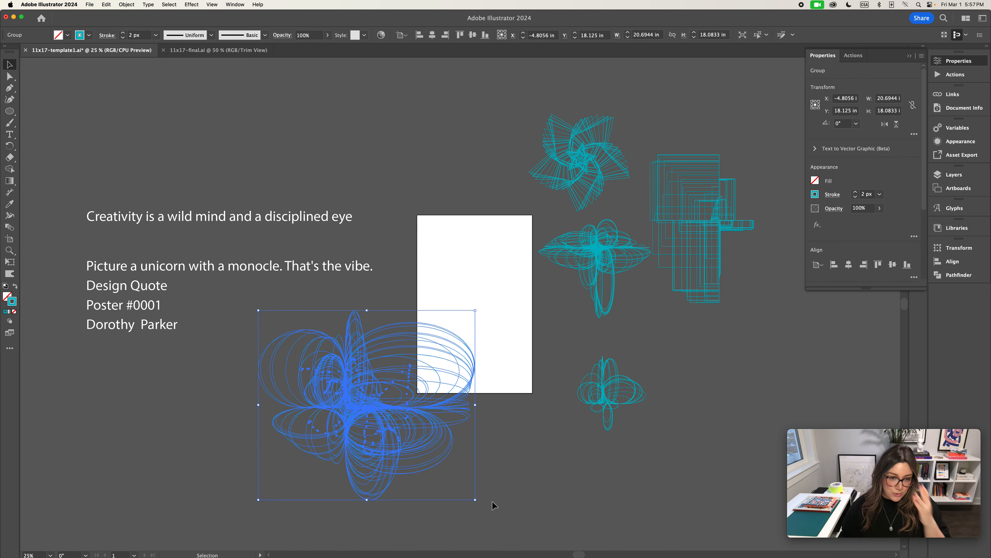
Scale the new ellipse group down to about 17.36 by 15.17 in and move it off the artboard, below the text lines
drag(476, 311, 440, 342)
key(super+shift+a)
drag(349, 419, 243, 422)
Draw a tall burst of overlapping ellipses about 16.75 by 21.67 in over the artboard and group it
click(9, 113)
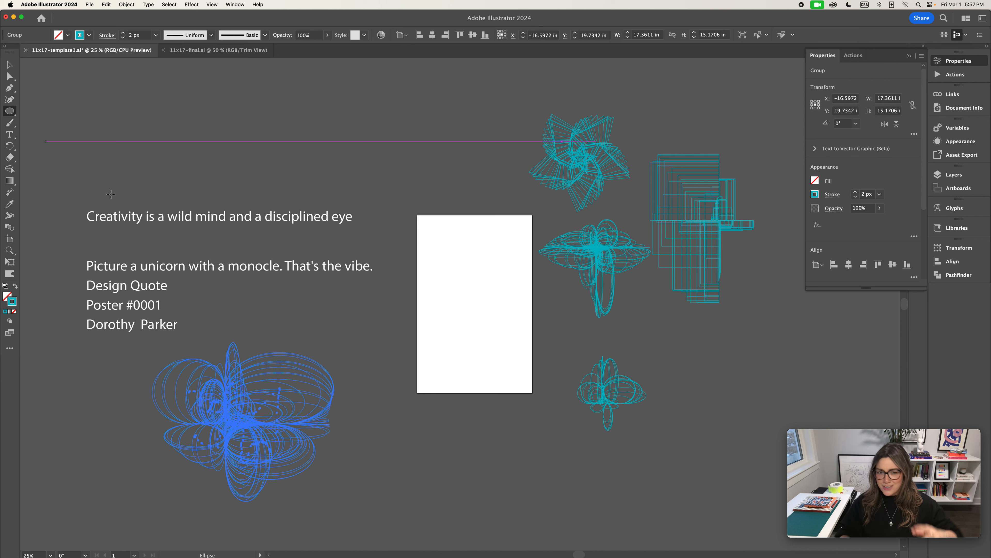
mouse_move(444, 332)
mouse_down()
mouse_move(459, 272)
mouse_move(431, 200)
mouse_move(412, 189)
mouse_move(497, 284)
mouse_move(500, 342)
mouse_move(413, 325)
mouse_move(405, 365)
mouse_move(377, 339)
mouse_move(364, 309)
mouse_move(414, 312)
mouse_move(445, 347)
mouse_move(473, 352)
mouse_move(458, 415)
mouse_move(441, 400)
mouse_move(435, 353)
mouse_move(394, 287)
mouse_move(390, 327)
mouse_move(420, 233)
mouse_move(536, 389)
mouse_move(493, 328)
mouse_move(526, 323)
mouse_up()
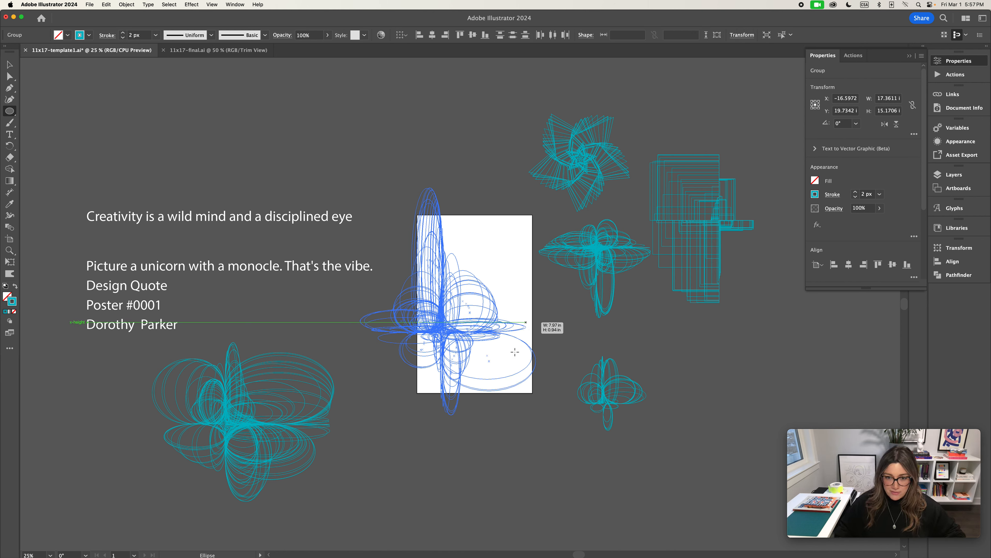
key(v)
drag(411, 156, 495, 429)
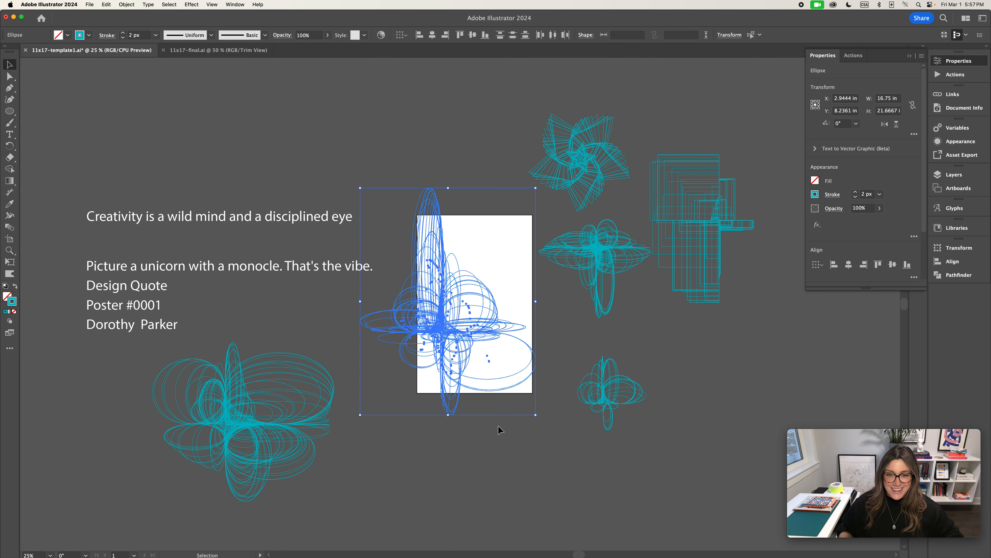
key(super+g)
click(447, 142)
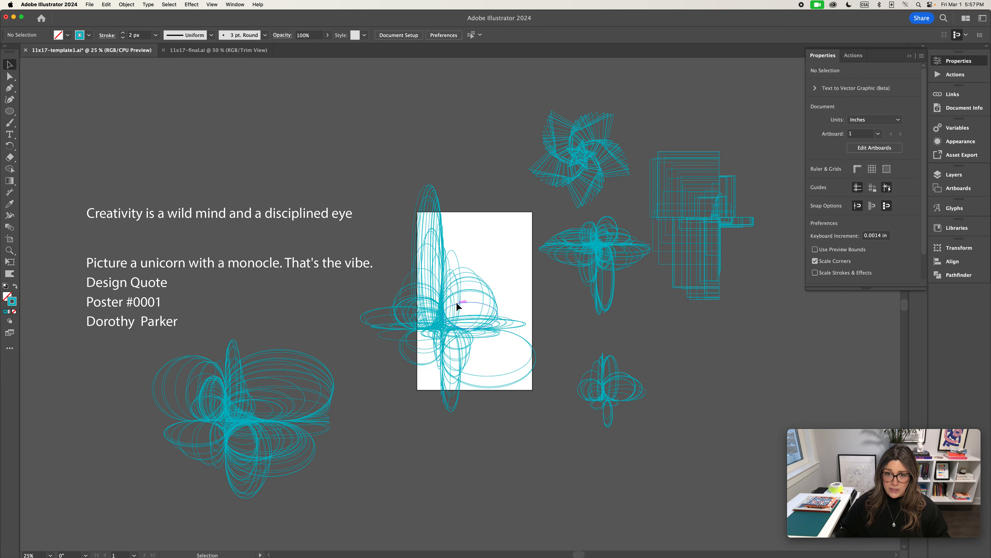
Move the tall ellipse group down off the artboard to about X 0.03 in, Y 20.90 in
scroll(456, 302, down, 3)
drag(433, 223, 437, 226)
drag(410, 406, 594, 349)
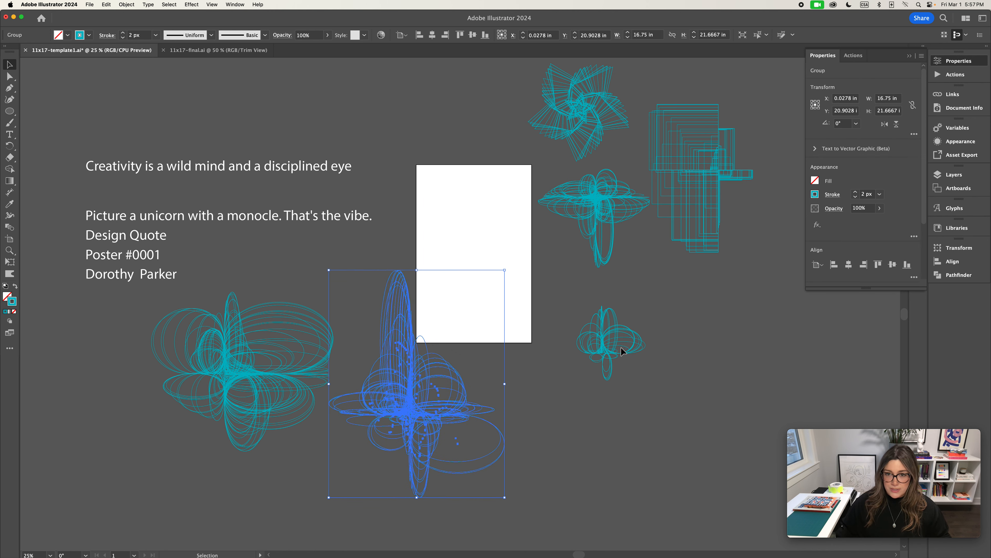
Move the star burst group above the rectangle burst and delete it
scroll(663, 258, up, 4)
drag(584, 207, 696, 131)
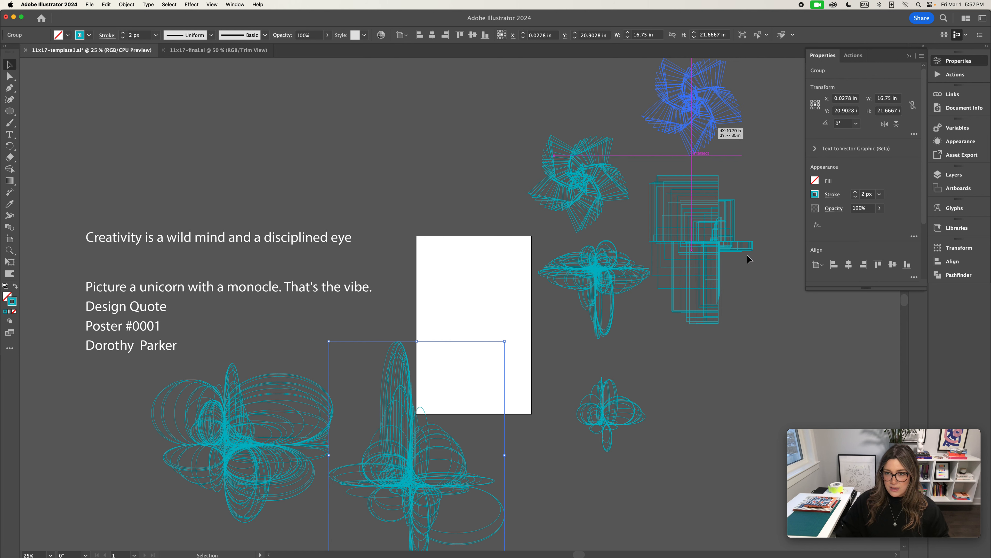
click(748, 334)
drag(788, 316, 736, 342)
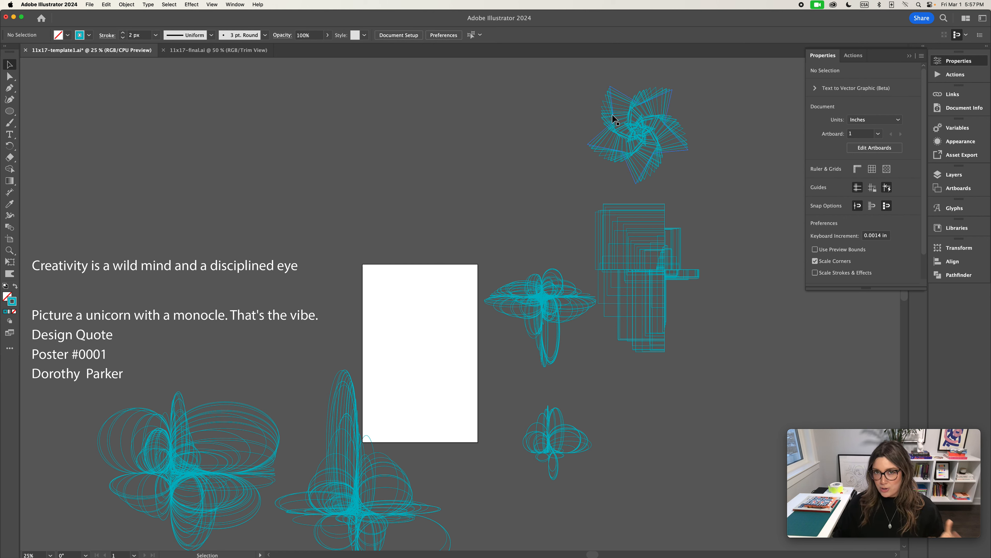
click(639, 115)
key(Delete)
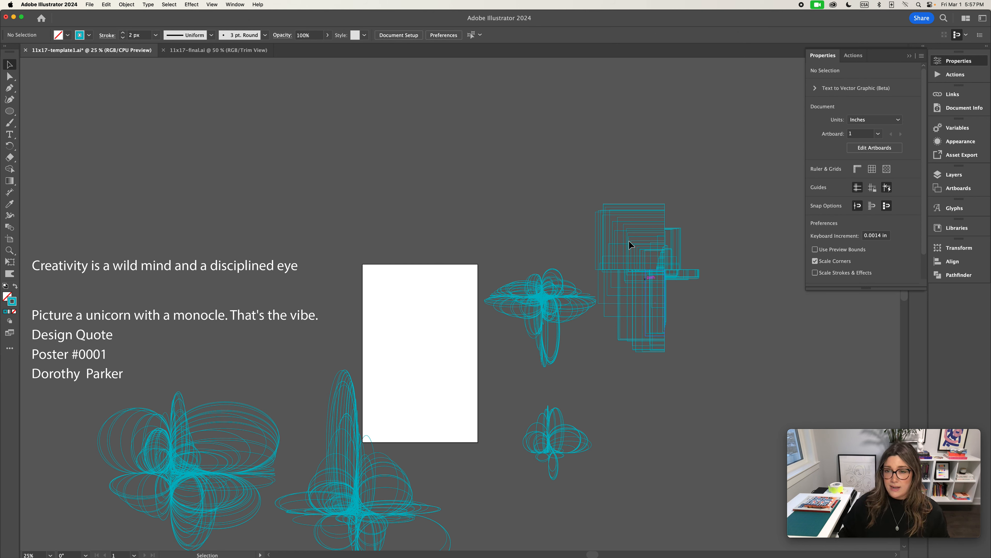
Move the rectangle burst group far up and away from the artboard, clear of the ellipse bursts
drag(652, 280, 744, 144)
drag(743, 320, 605, 361)
drag(608, 156, 744, 145)
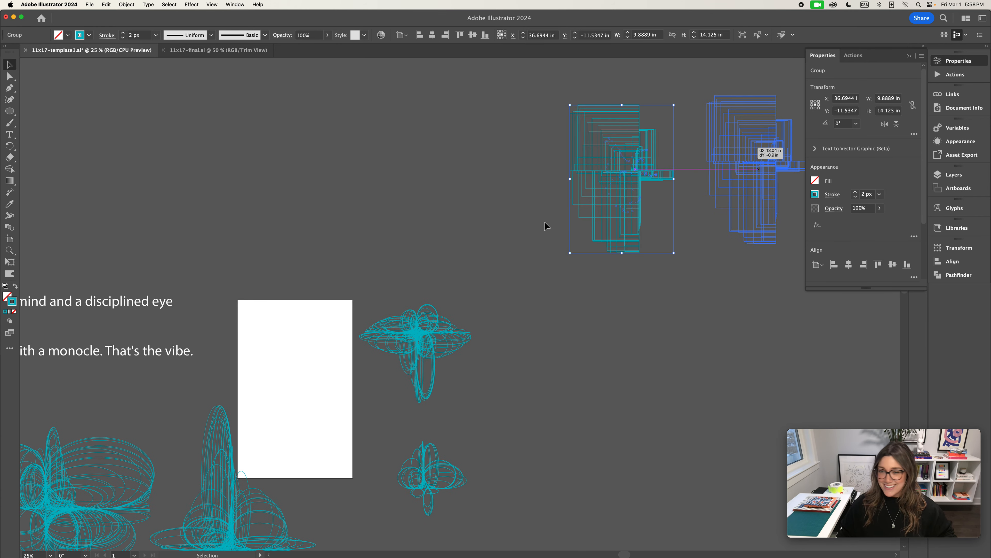
click(520, 294)
Move the tall ellipse burst to about X 29.46 in, Y -5.63 in and place the wide ellipse burst just below it
scroll(520, 294, left, 4)
scroll(520, 294, down, 2)
drag(325, 489, 632, 212)
scroll(691, 395, down, 3)
scroll(691, 394, left, 1)
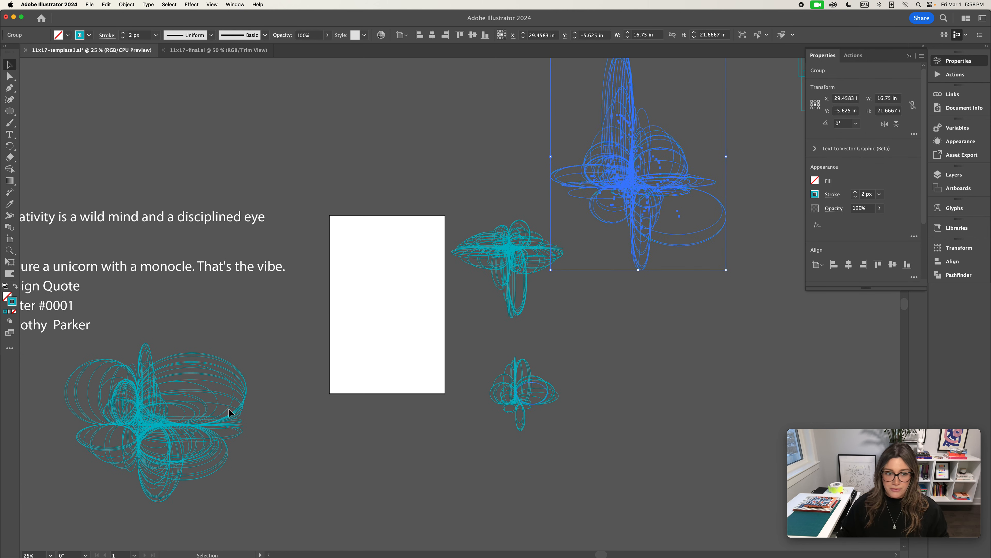
drag(157, 406, 658, 342)
click(364, 272)
drag(364, 272, 462, 243)
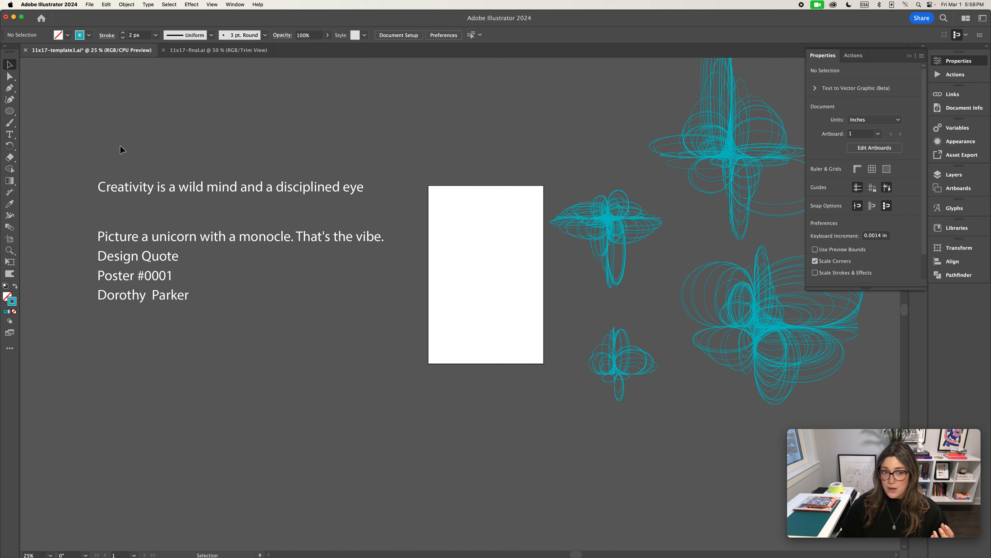
Set the text "Creativity is a wild mind and a disciplined eye" in the Zuume font with the Black style
click(192, 191)
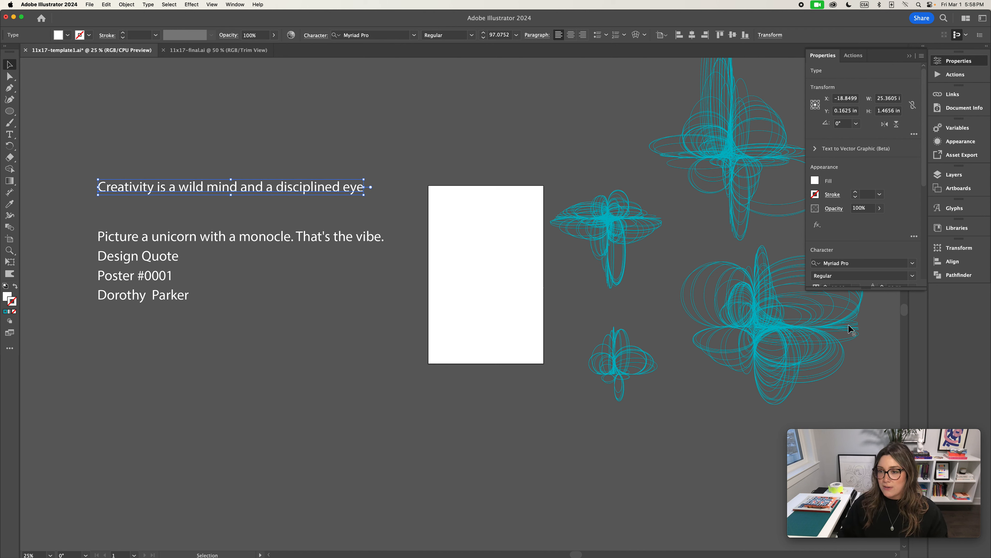
drag(863, 288, 869, 329)
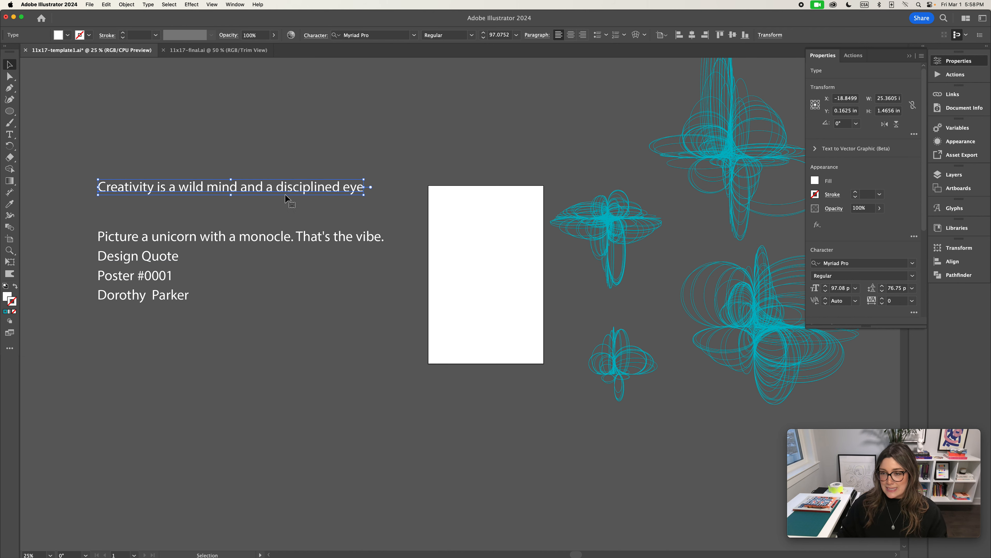
click(913, 264)
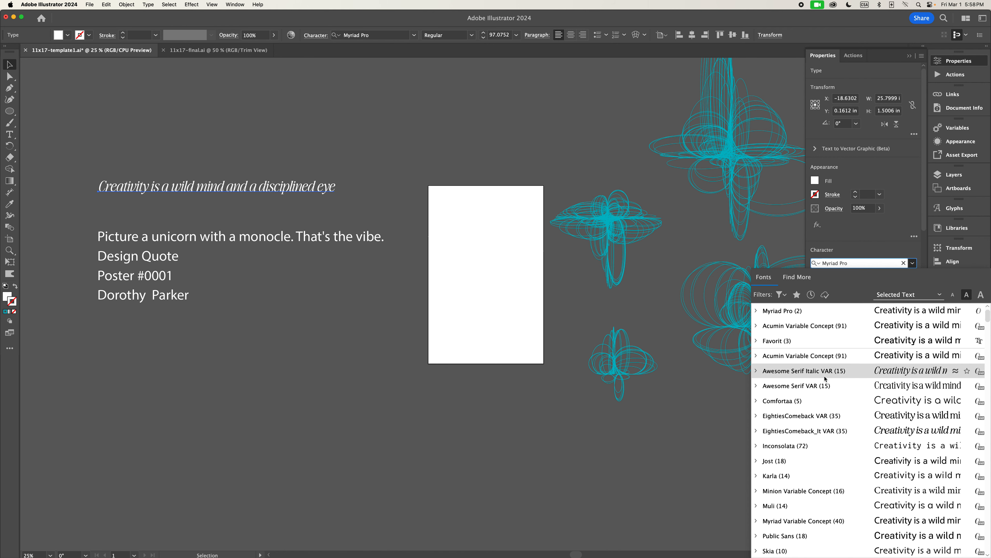
scroll(822, 349, up, 2)
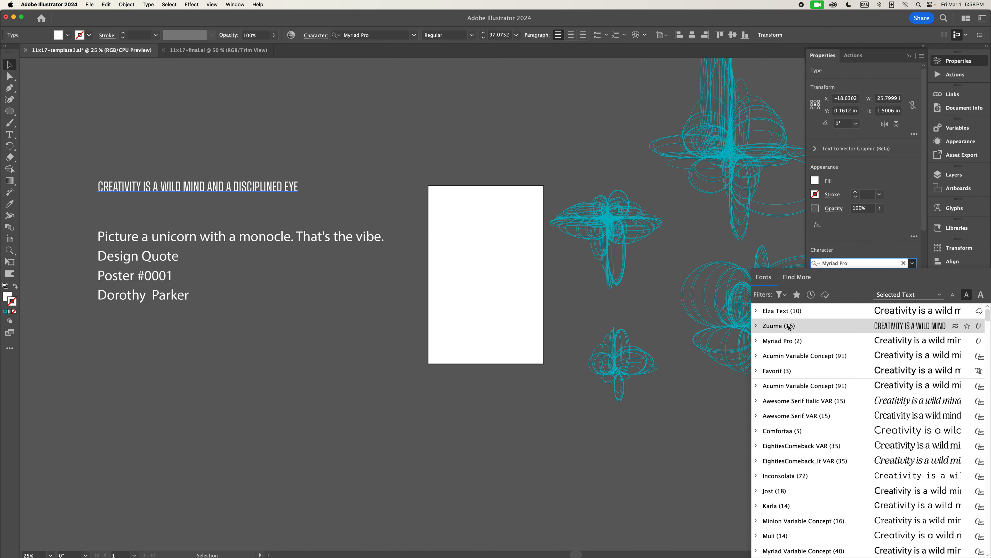
click(779, 325)
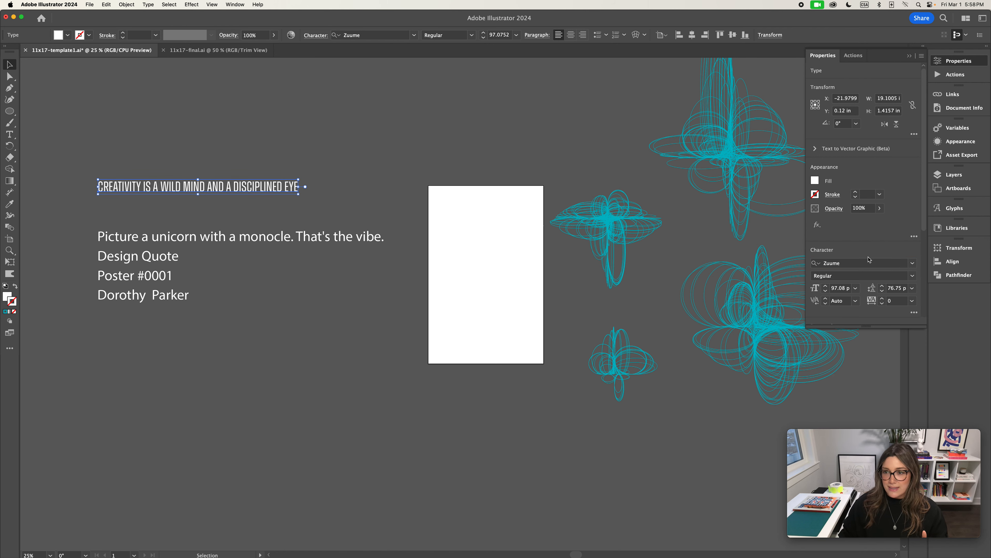
click(898, 276)
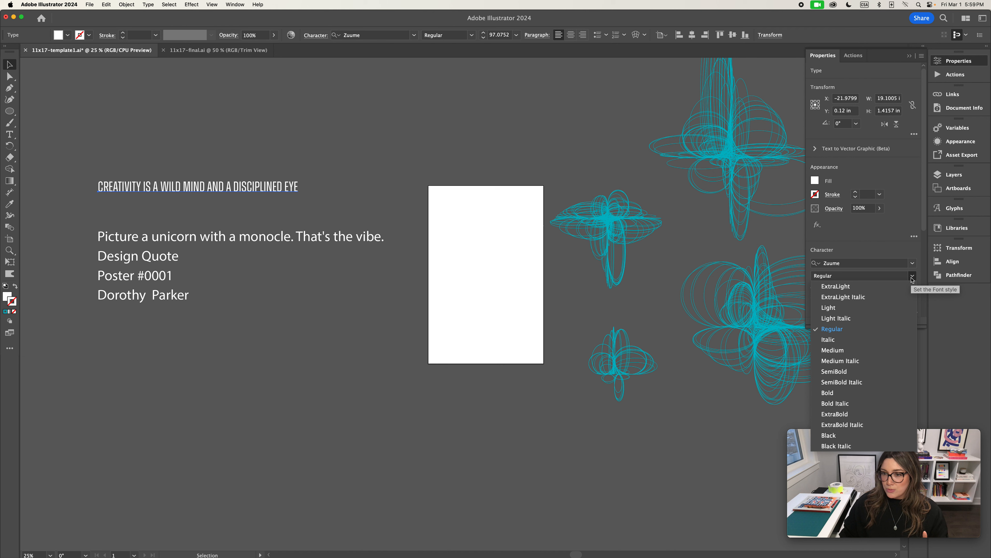
click(844, 436)
click(437, 92)
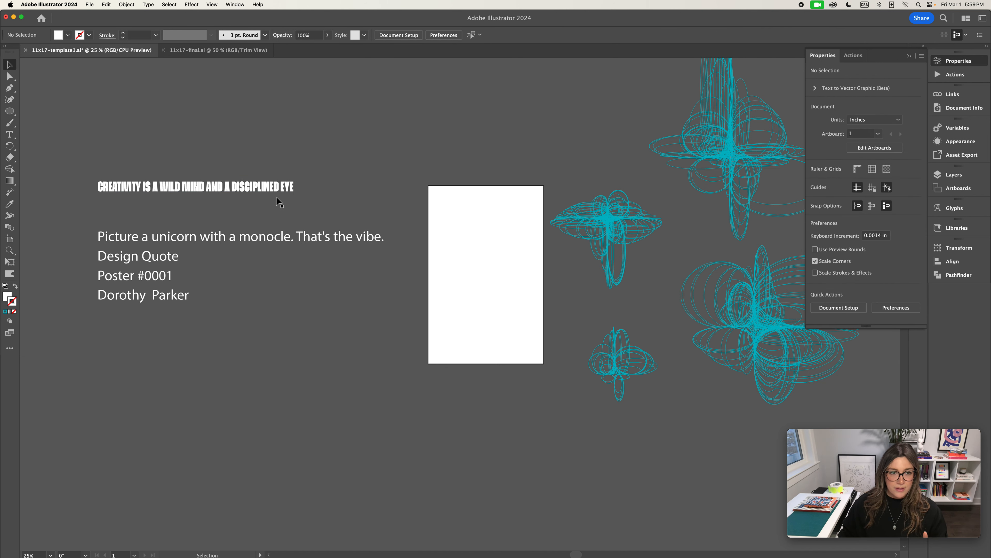
Move the creativity quote line above the artboard and set its fill color to black, 000000
drag(276, 188, 505, 143)
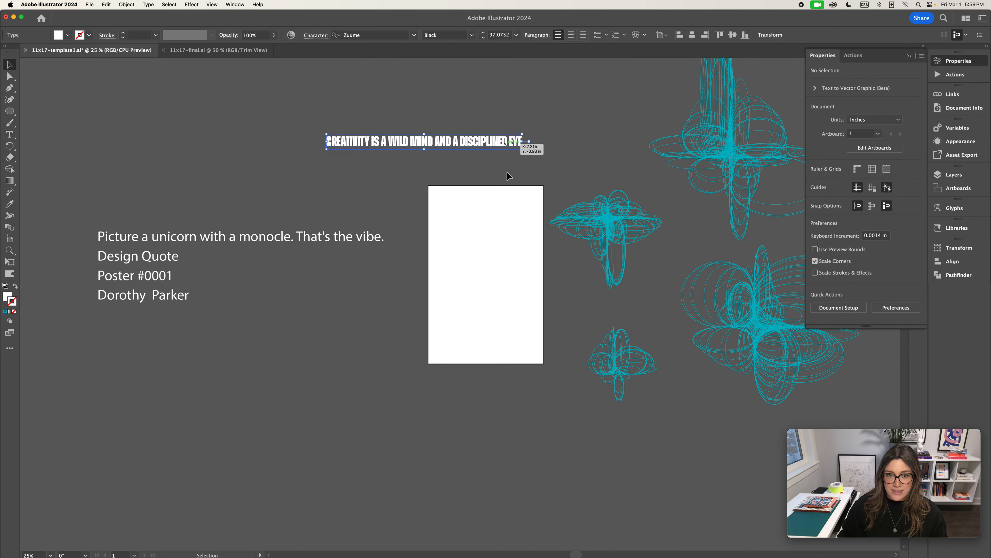
double_click(6, 297)
drag(542, 373, 543, 418)
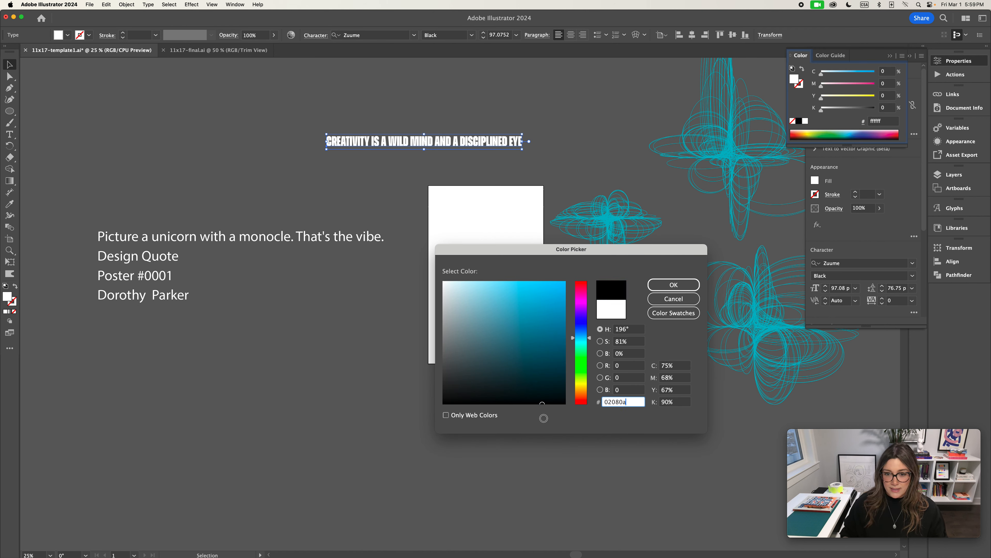
key(Return)
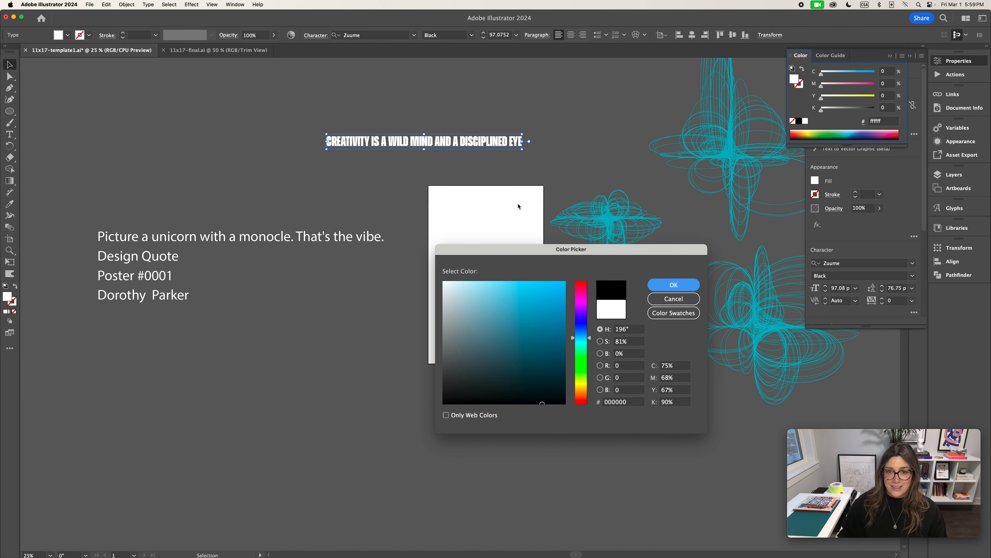
Move the black quote line onto the upper part of the artboard, running past its edge over the ellipse burst
drag(461, 145, 356, 160)
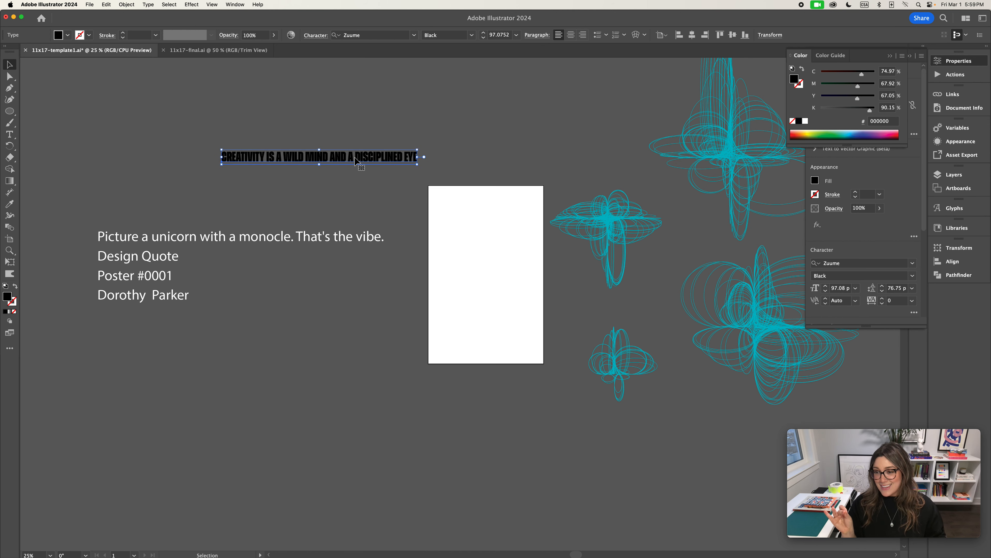
scroll(371, 154, down, 1)
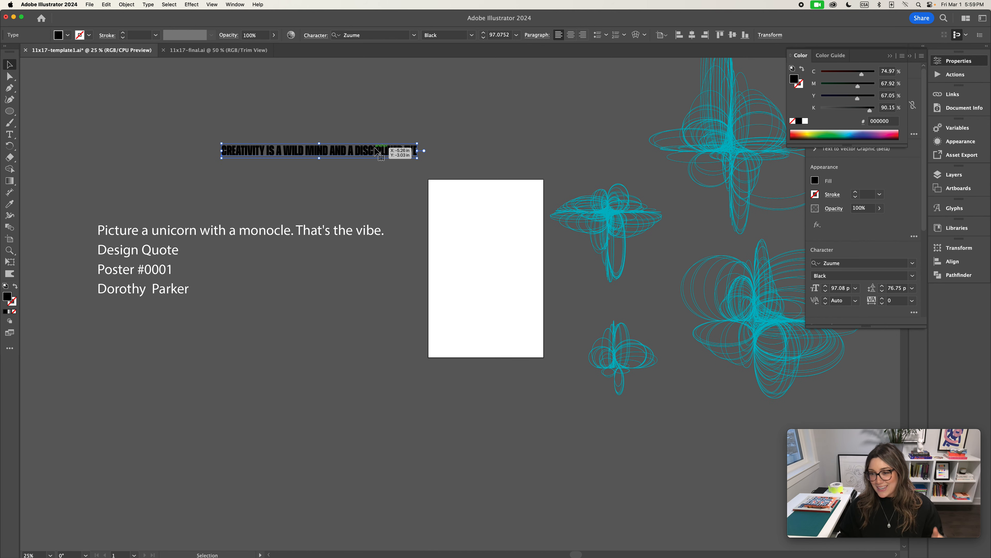
drag(379, 152, 570, 187)
scroll(577, 160, right, 5)
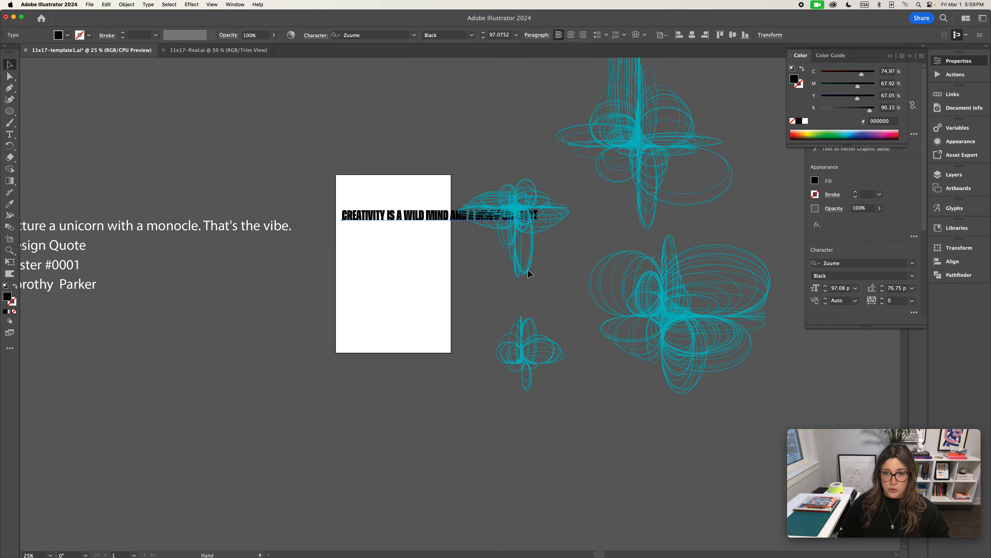
Move the ellipse burst beside the artboard up clear of the quote and back over its end, at about X 16.26 in, Y 3.37 in
drag(527, 270, 526, 177)
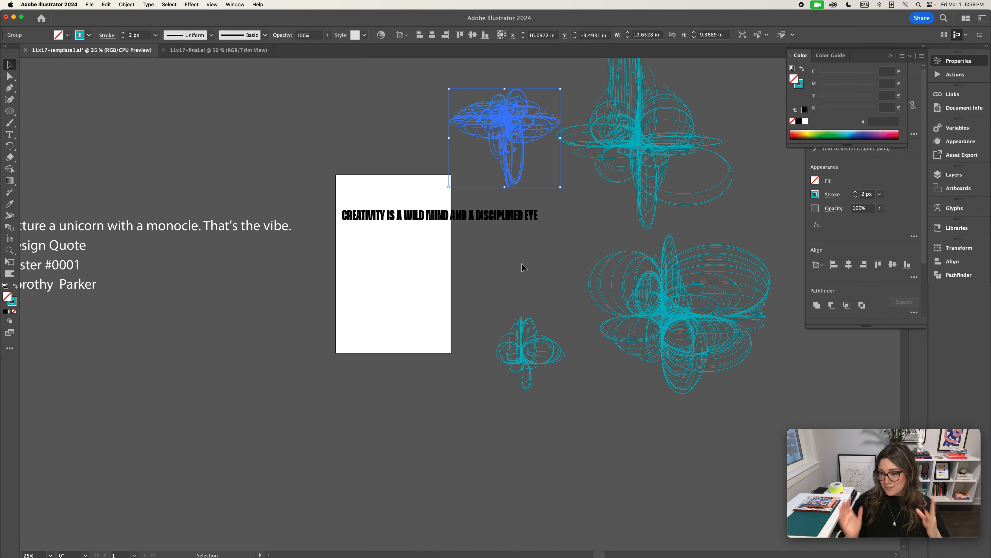
key(space)
drag(391, 273, 404, 274)
drag(537, 103, 538, 176)
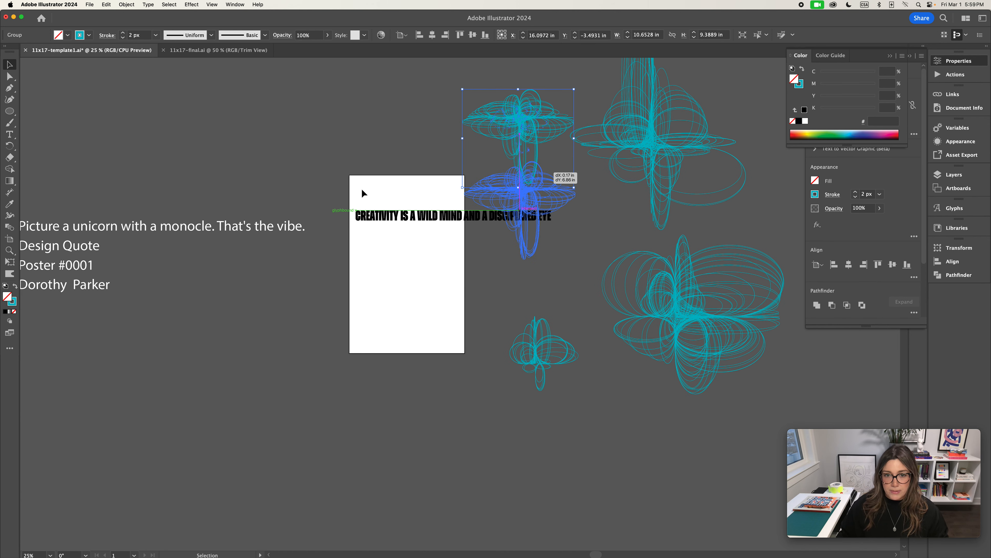
scroll(394, 222, left, 5)
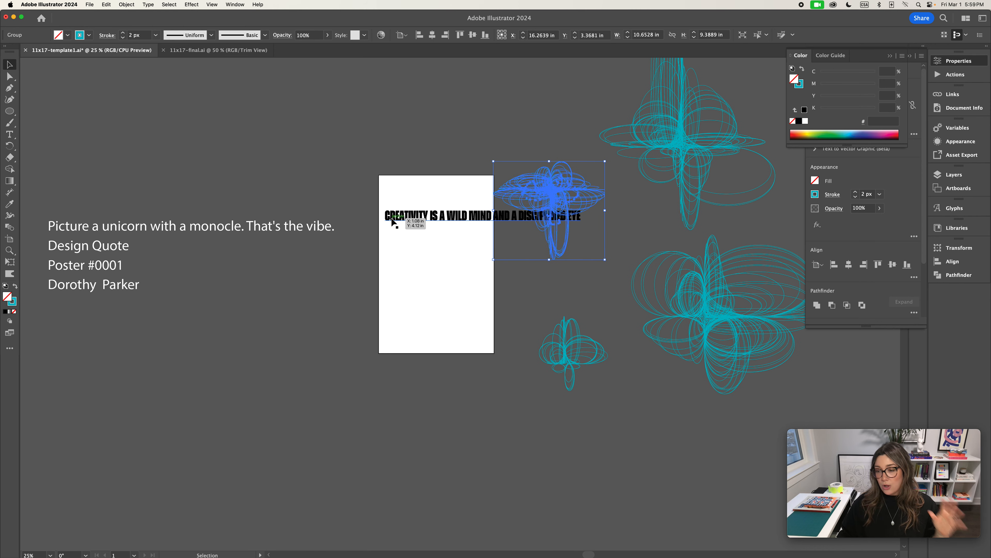
scroll(392, 219, left, 2)
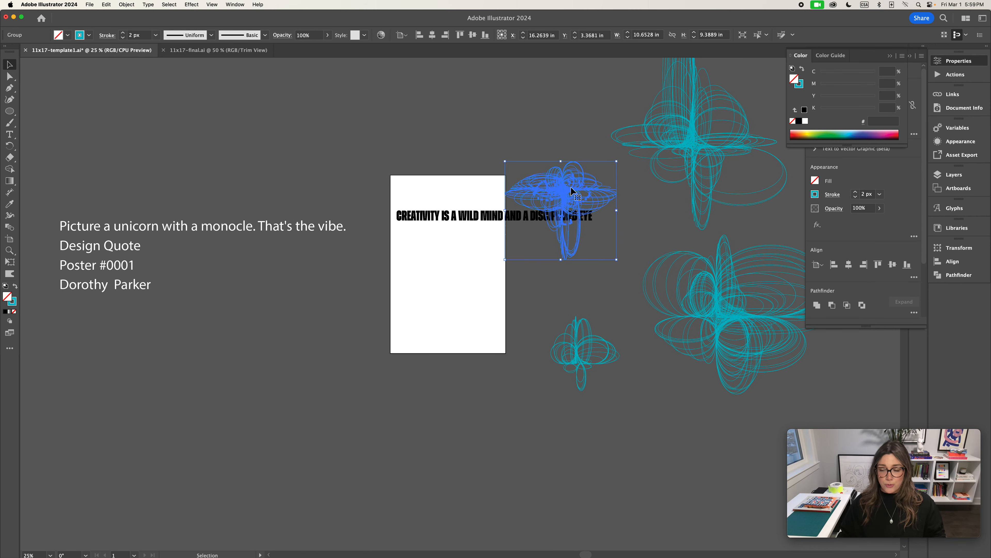
scroll(564, 185, up, 1)
click(543, 118)
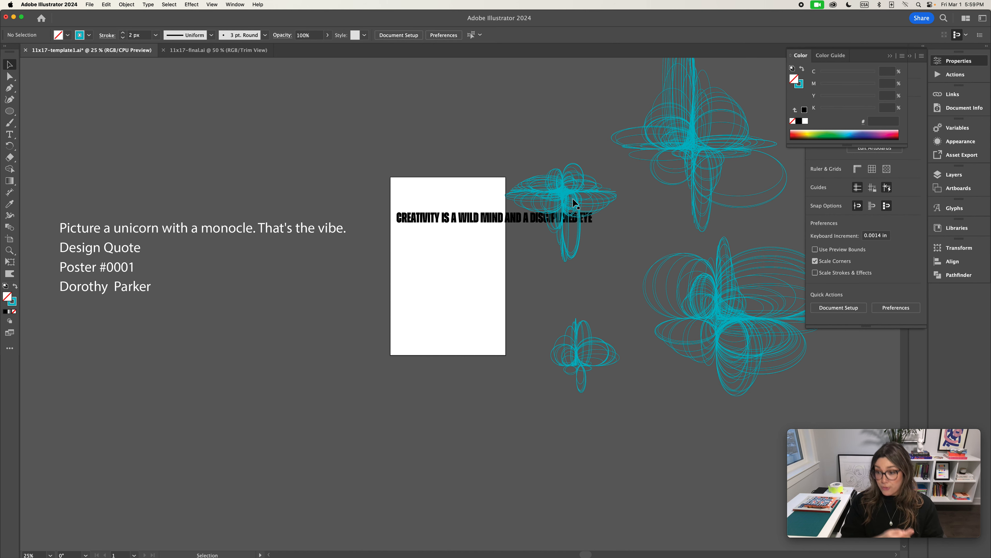
Bring the black "Creativity is a wild mind and a disciplined eye" line to the front of the ellipse burst
scroll(523, 219, right, 1)
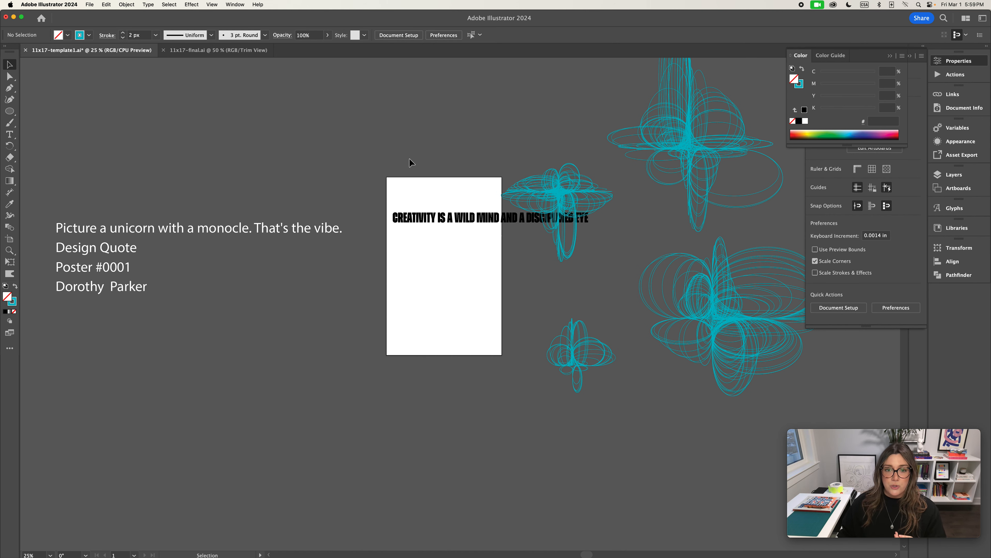
drag(409, 163, 453, 256)
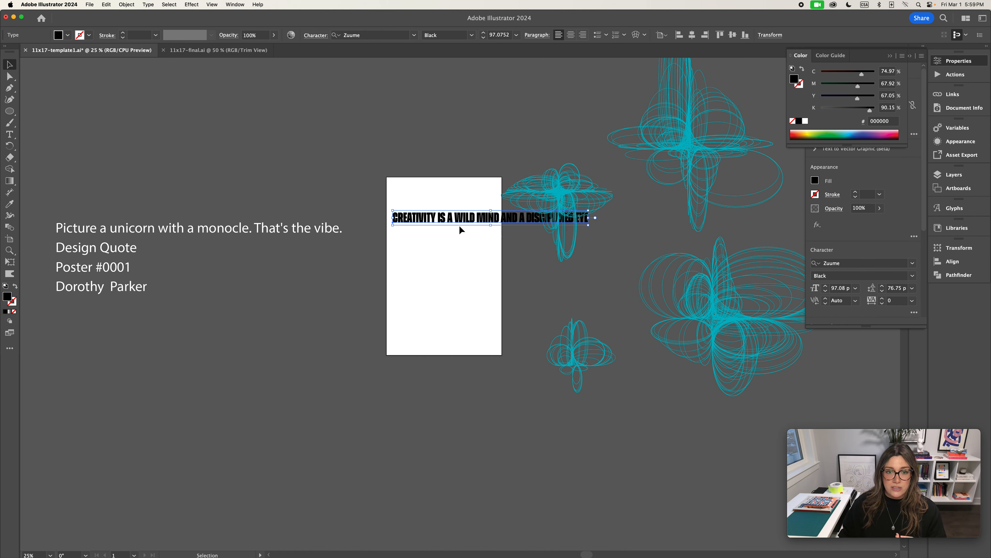
click(125, 6)
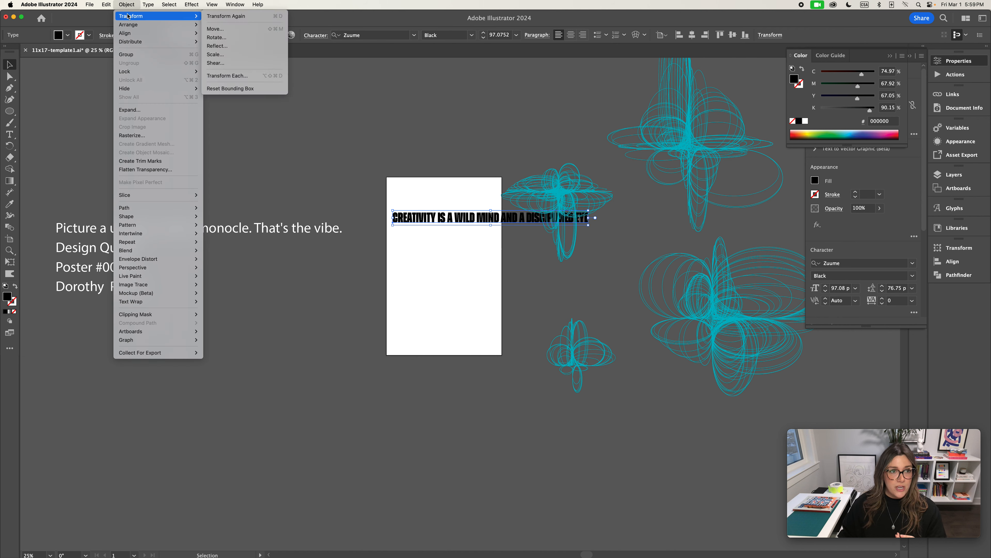
mouse_move(127, 26)
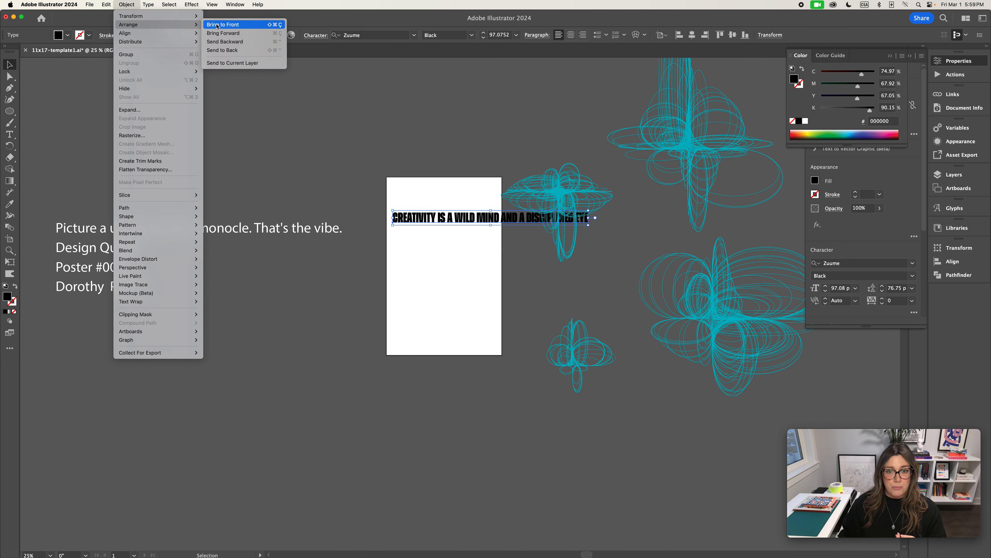
click(224, 25)
click(460, 172)
Move the ellipse burst up clear of the quote line, and shift the quote slightly higher on the artboard
drag(573, 200, 436, 126)
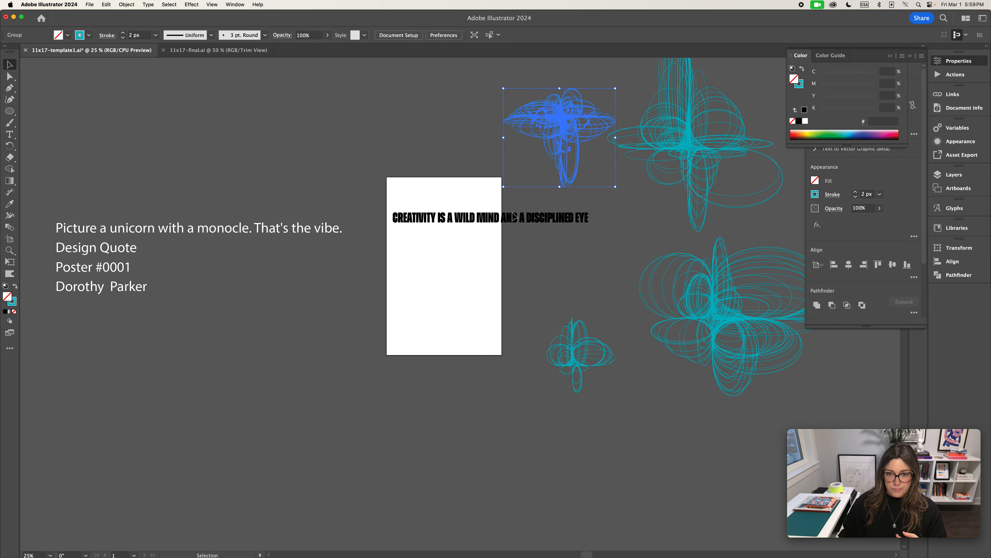
drag(537, 221, 517, 214)
click(8, 135)
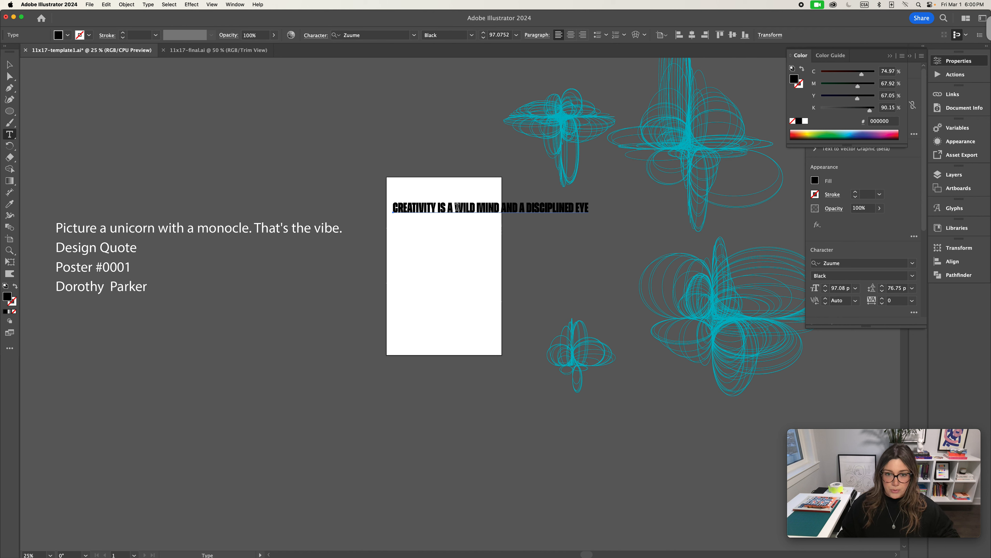
drag(476, 207, 592, 208)
key(super+c)
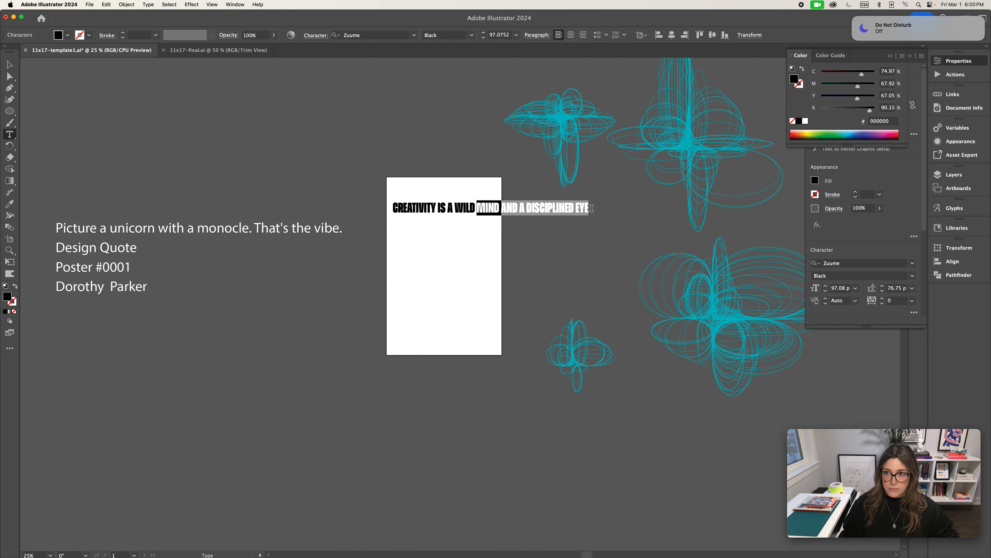
click(9, 65)
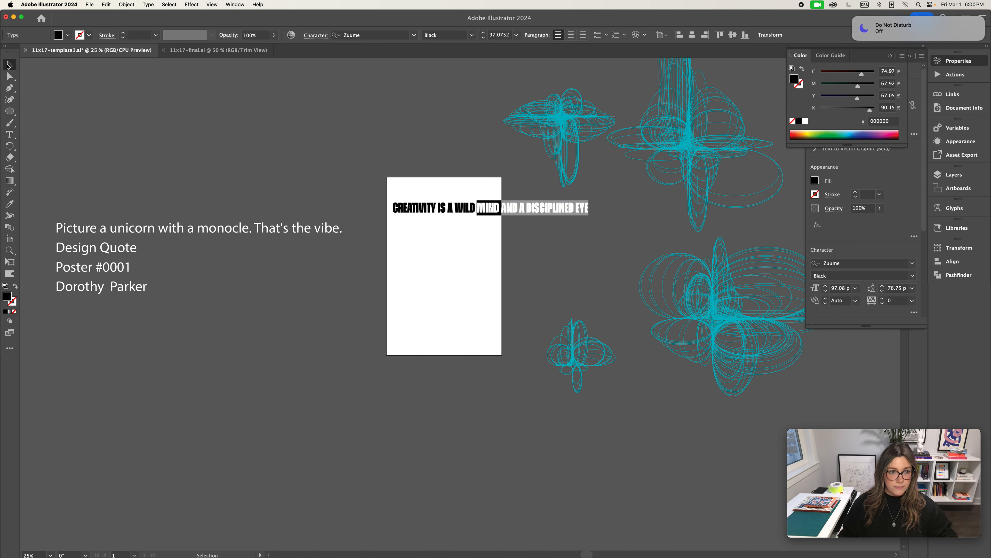
click(455, 269)
click(9, 135)
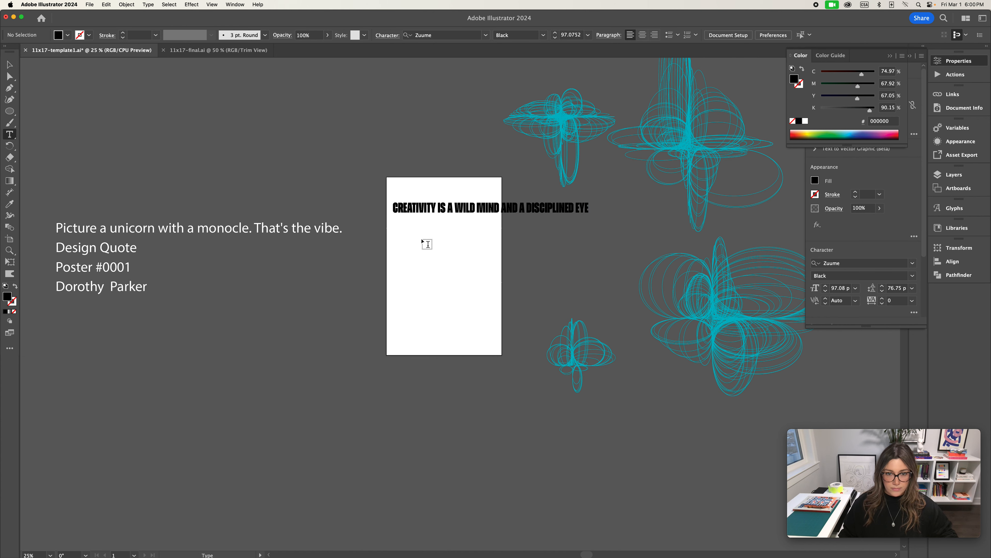
key(super+v)
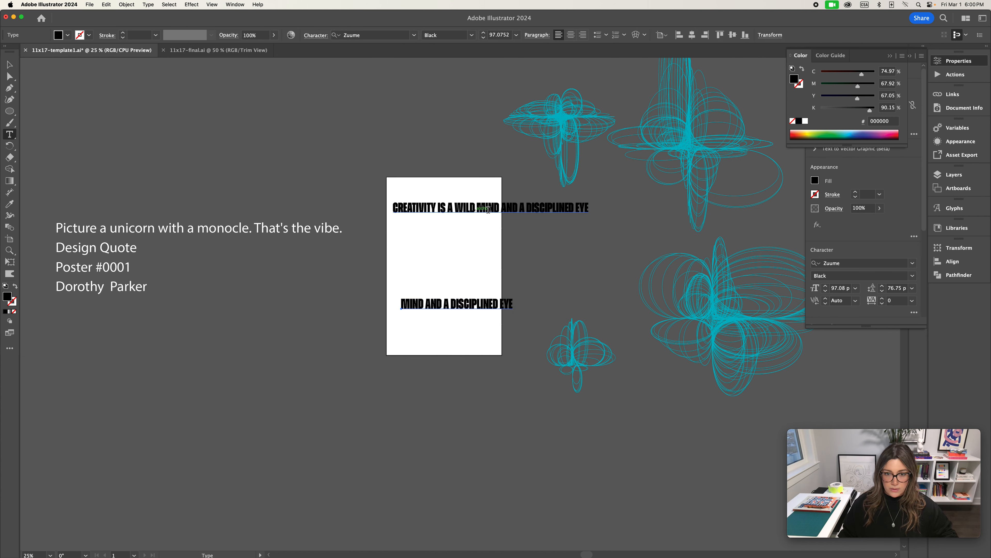
key(BackSpace)
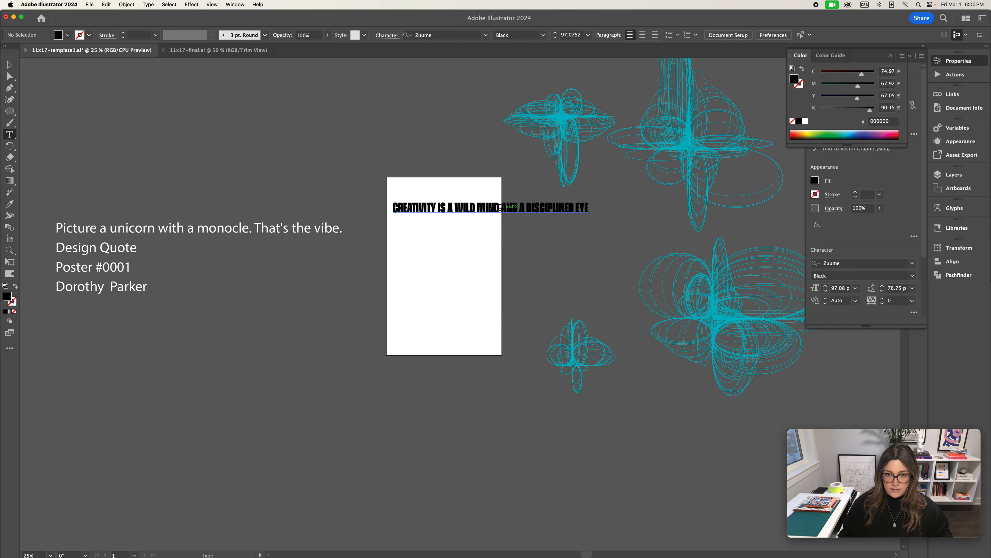
Split "and a disciplined eye" out of the quote line into its own text object on the lower artboard
drag(500, 208, 619, 214)
key(super+c)
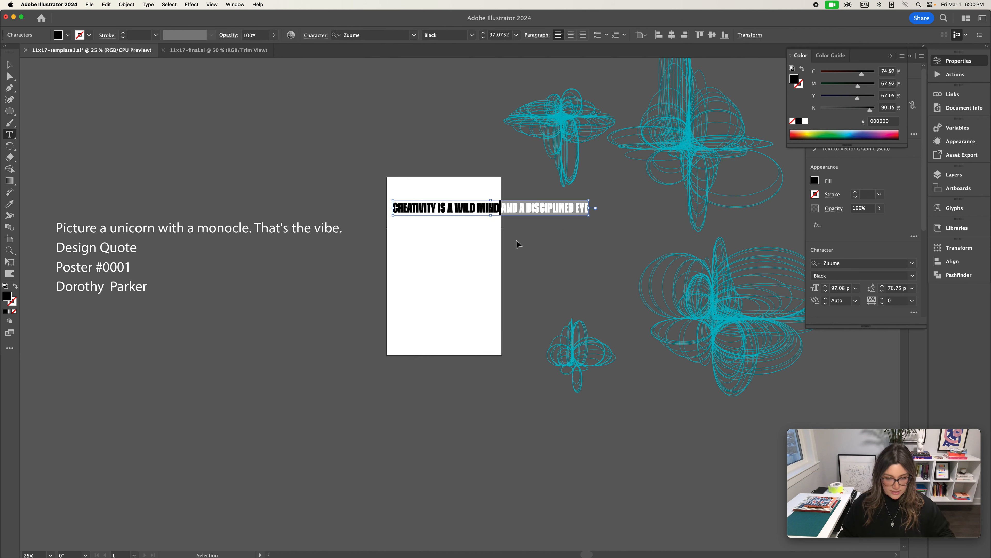
super+click(429, 281)
key(super+v)
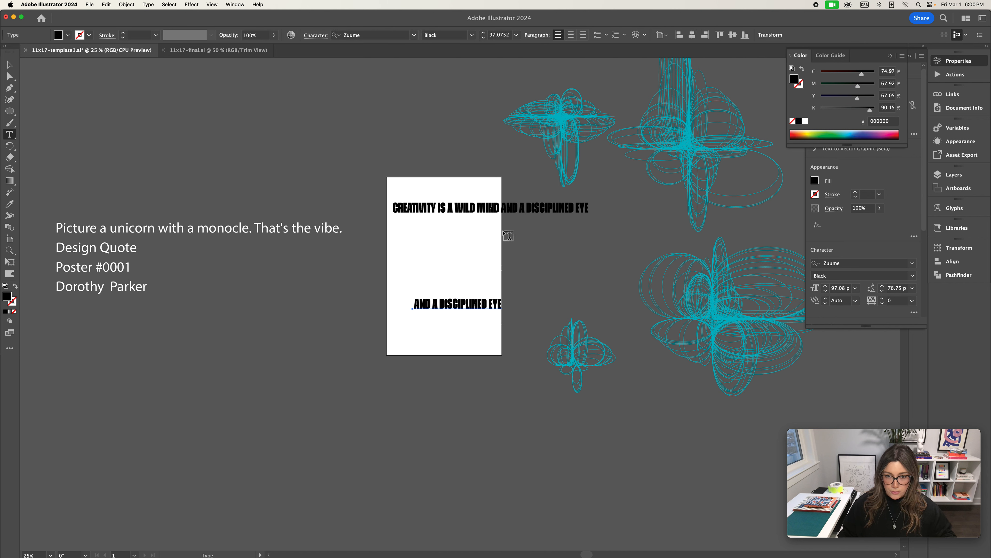
drag(502, 207, 610, 216)
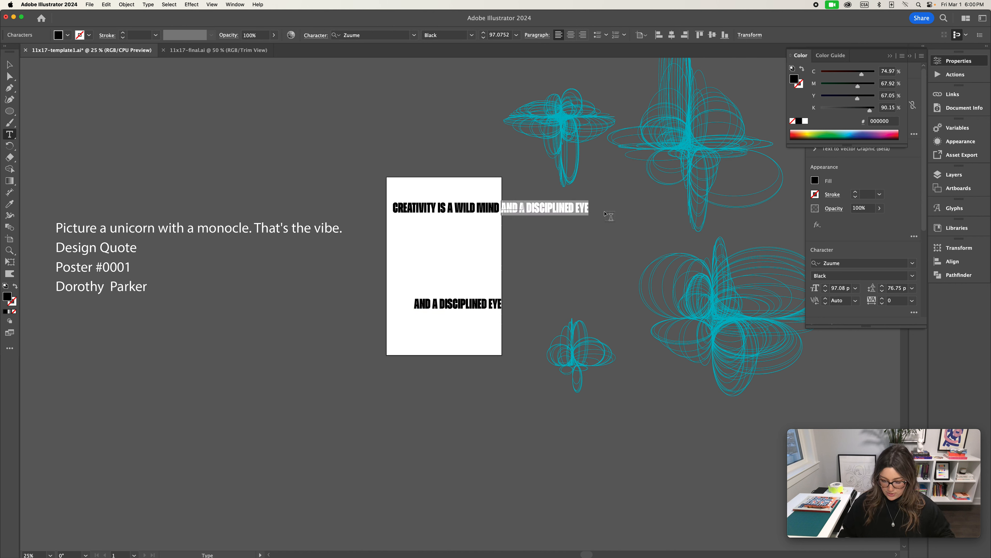
key(BackSpace)
Move "And a disciplined eye" down near the artboard's lower edge and "Creativity is a wild mind" up near its upper edge
click(9, 65)
click(475, 267)
drag(496, 307, 486, 332)
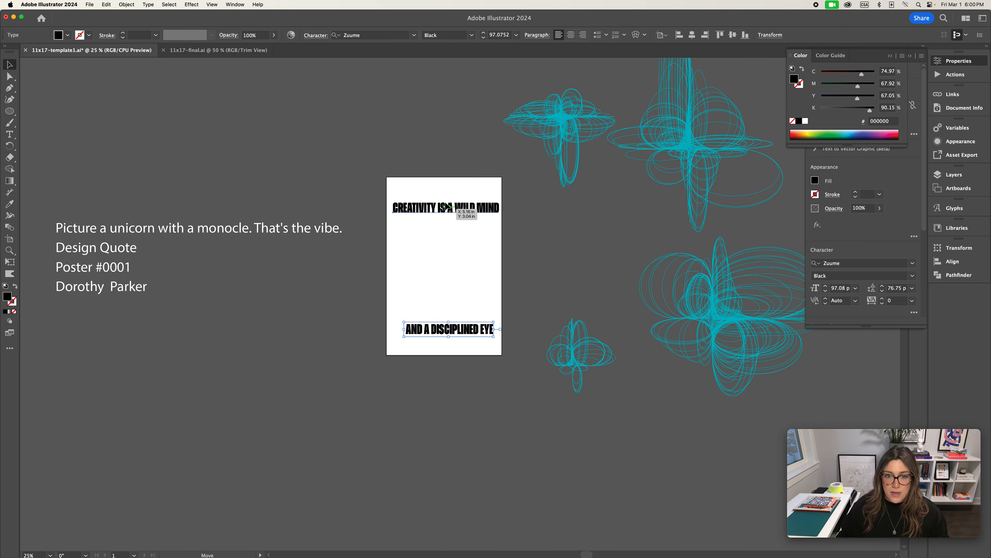
drag(441, 212, 441, 203)
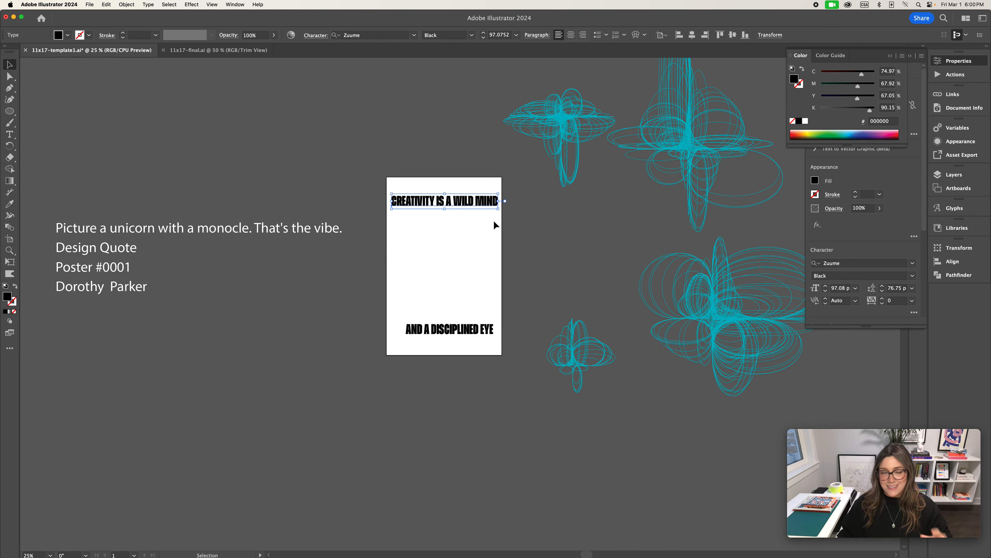
Break the upper text into three lines: "Creativity", "is a wild" and "mind"
key(t)
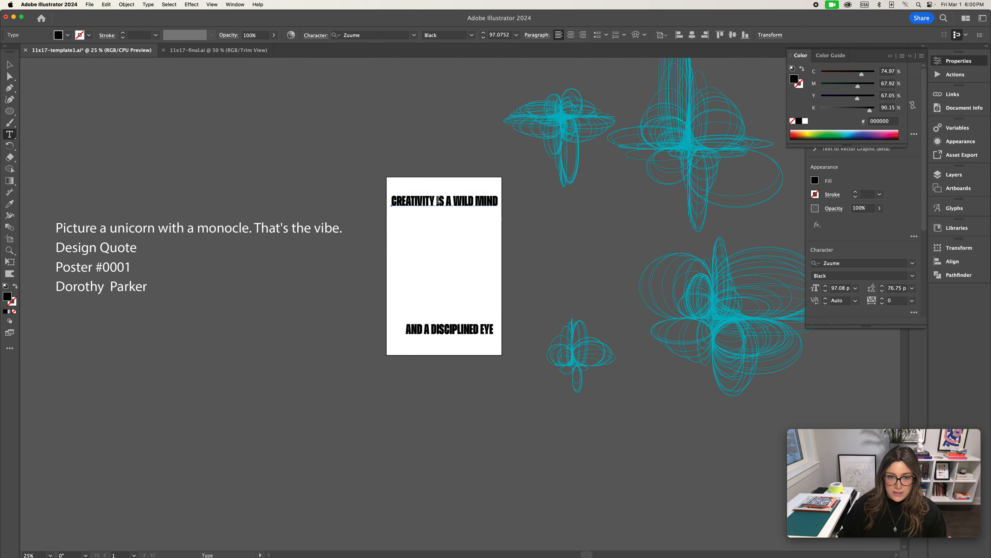
click(437, 201)
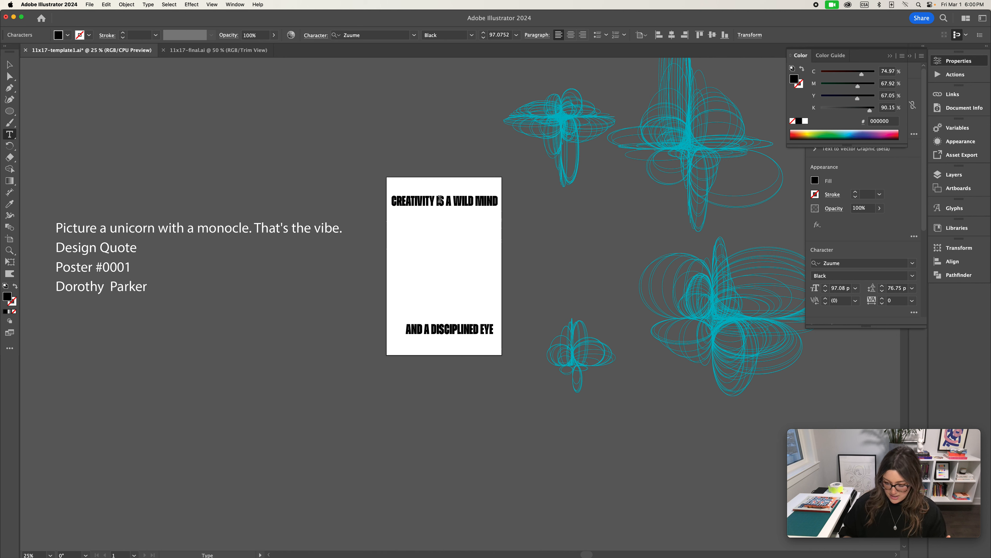
key(Return)
click(432, 212)
key(Return)
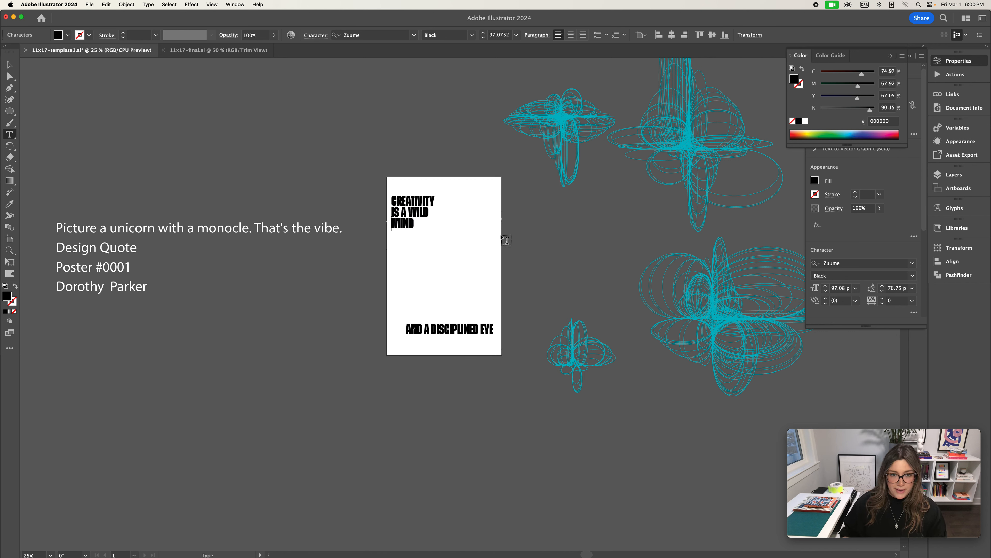
click(10, 65)
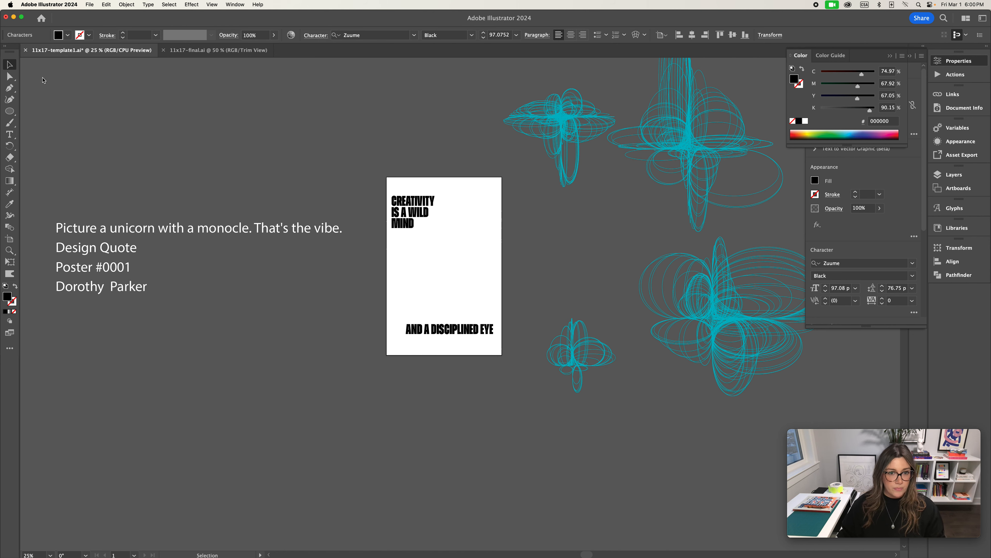
Position the three-line "Creativity is a wild mind" block in the artboard's upper-left area, leaving a margin at the edges
drag(420, 207, 431, 211)
key(super+shift+a)
key(super+equal)
key(super+equal)
drag(503, 289, 491, 272)
drag(414, 217, 403, 208)
Set the leading of the "Creativity is a wild mind" block to 87 pt
click(912, 288)
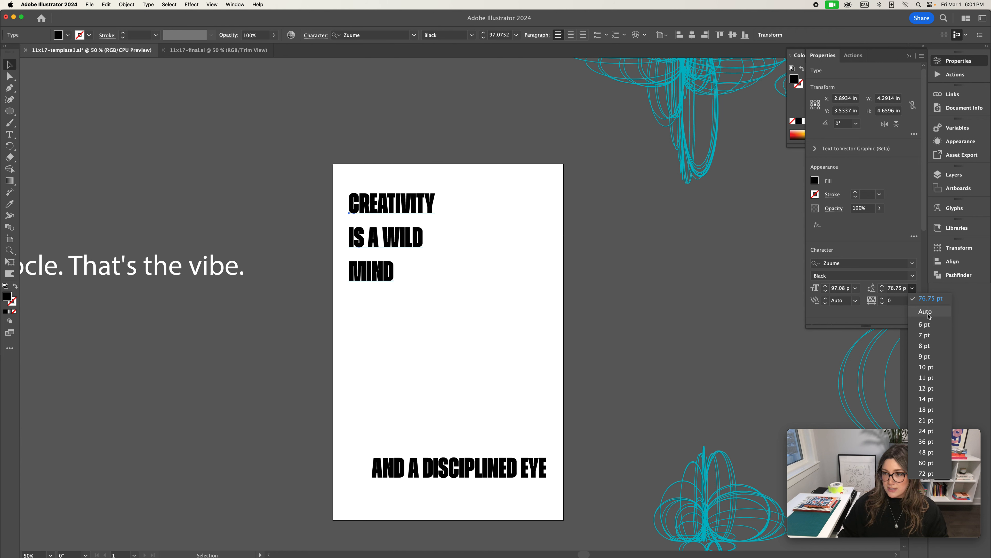
click(925, 312)
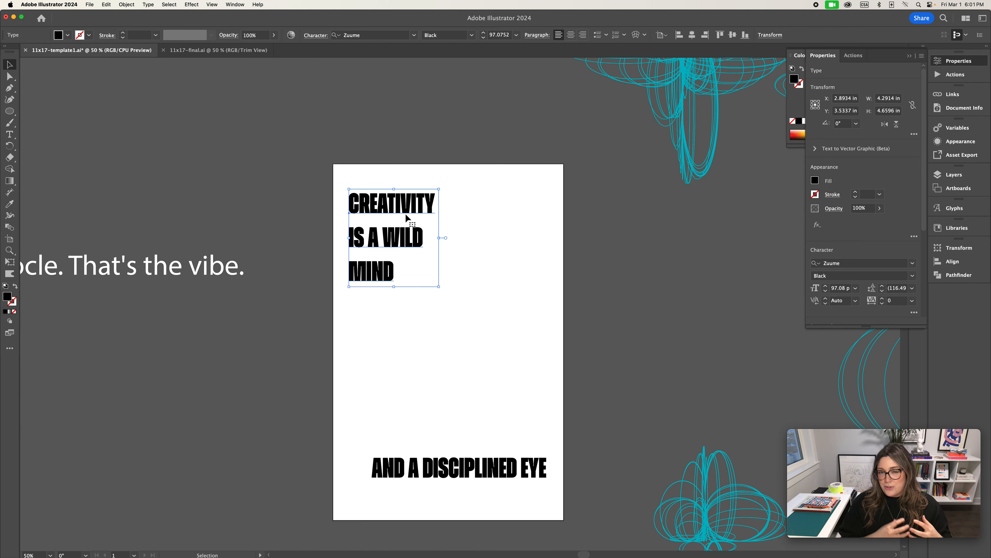
click(882, 292)
click(882, 291)
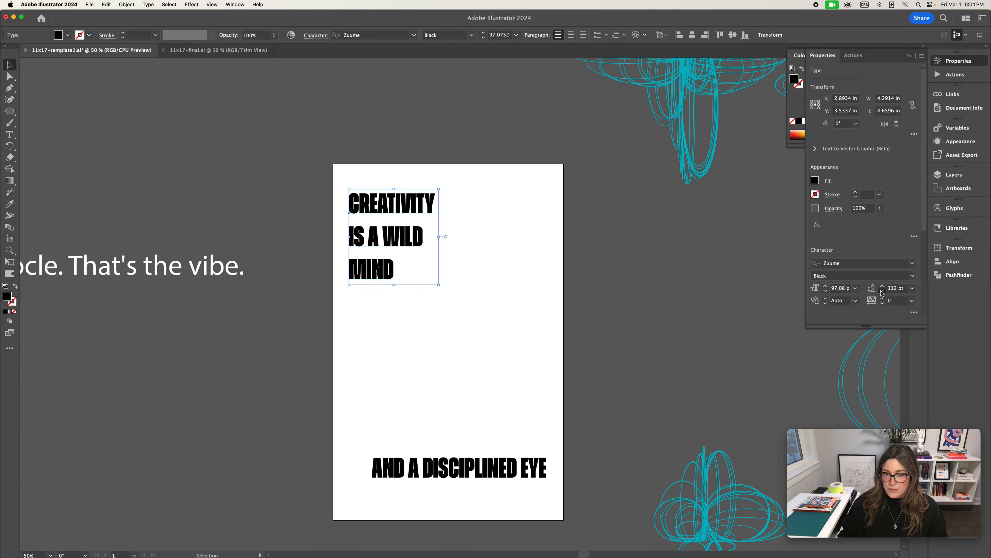
click(882, 291)
click(882, 292)
click(882, 291)
click(883, 292)
click(882, 291)
click(882, 291)
click(882, 291)
click(883, 291)
click(882, 291)
click(882, 292)
click(883, 292)
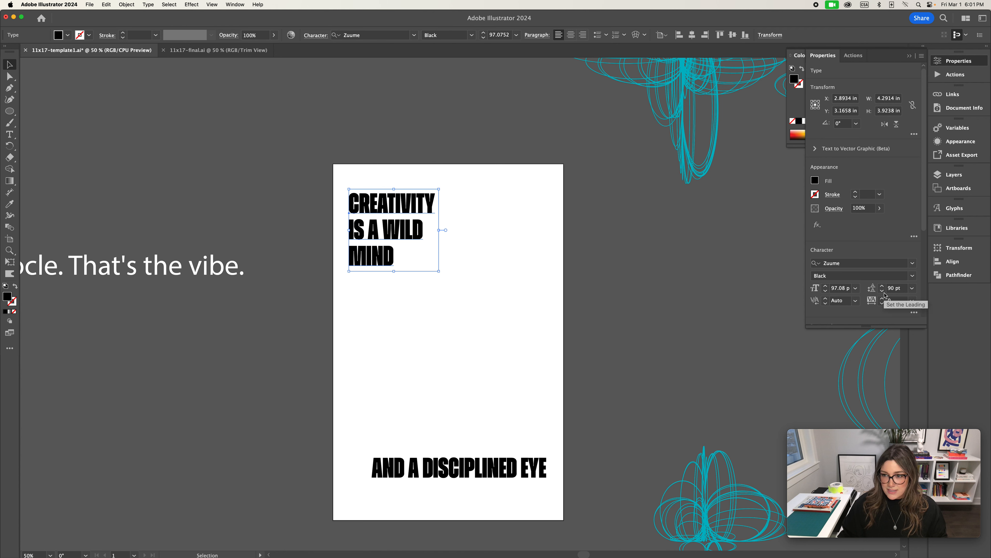
click(882, 291)
click(882, 291)
click(882, 291)
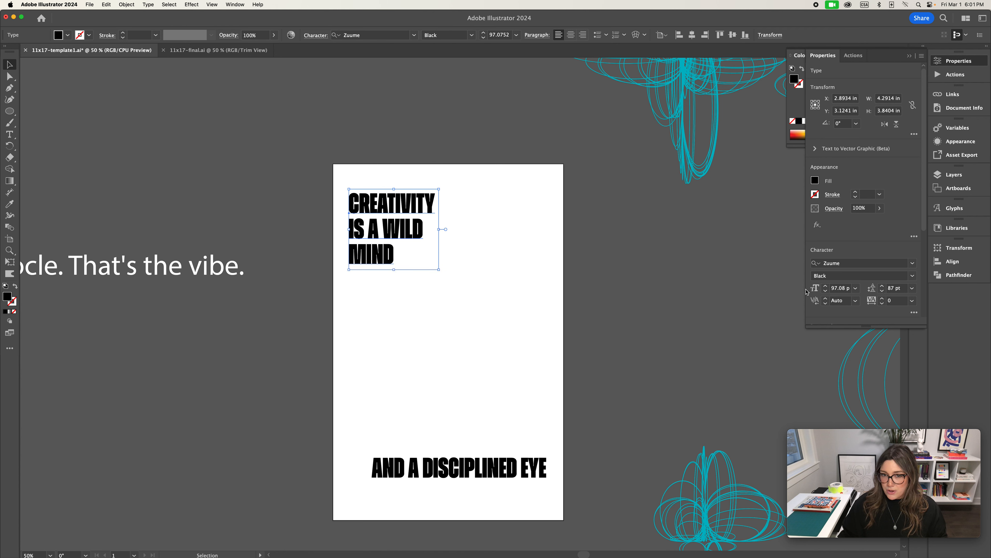
Move the "And a disciplined eye" line up to just below the middle of the artboard
click(460, 288)
drag(473, 471, 465, 308)
click(493, 430)
Break the lower text into three lines: "And a", "disciplined" and "eye"
key(t)
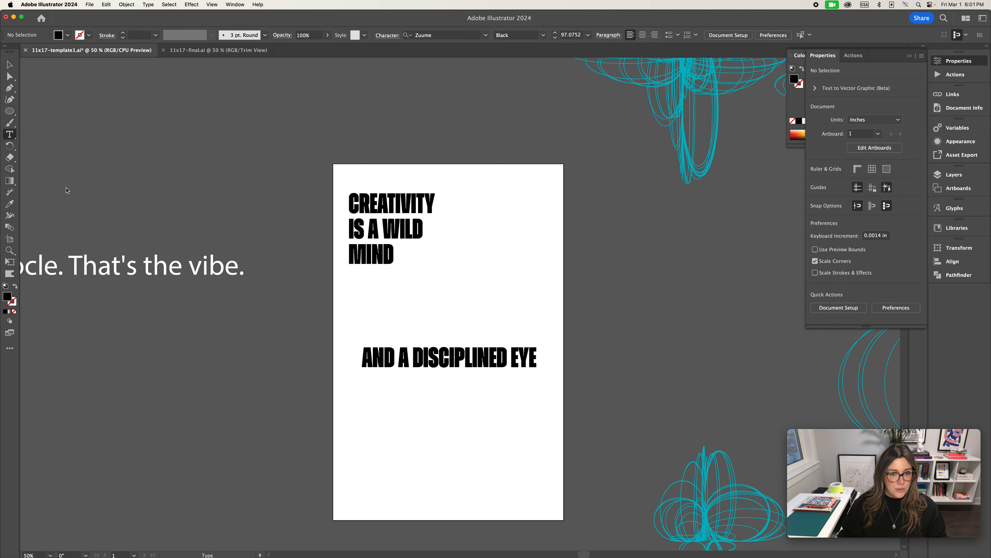
click(411, 358)
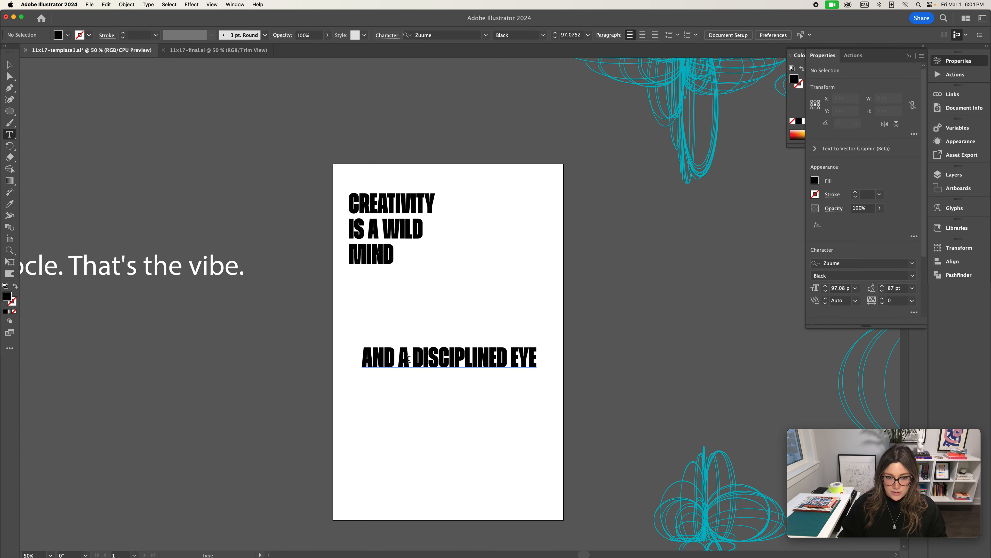
key(Return)
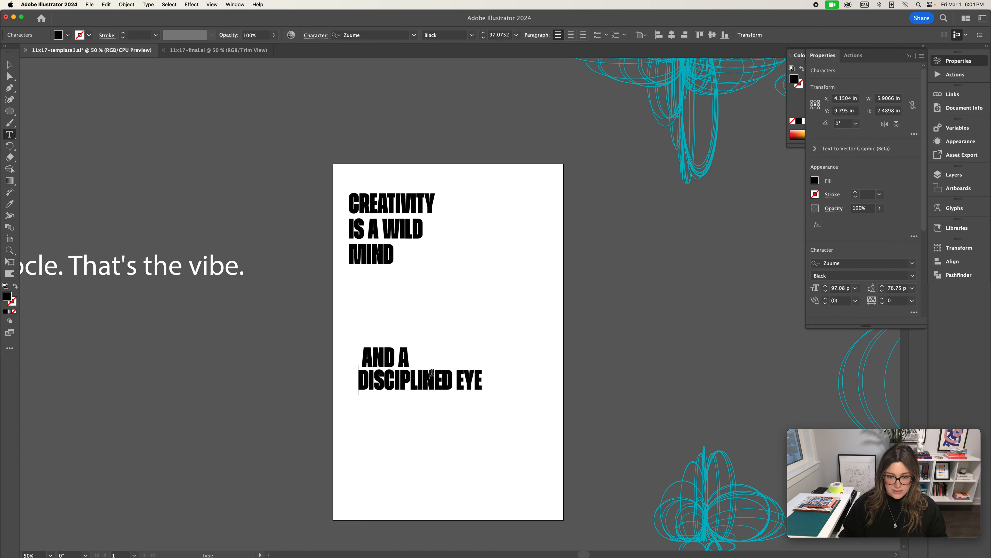
click(457, 383)
key(Return)
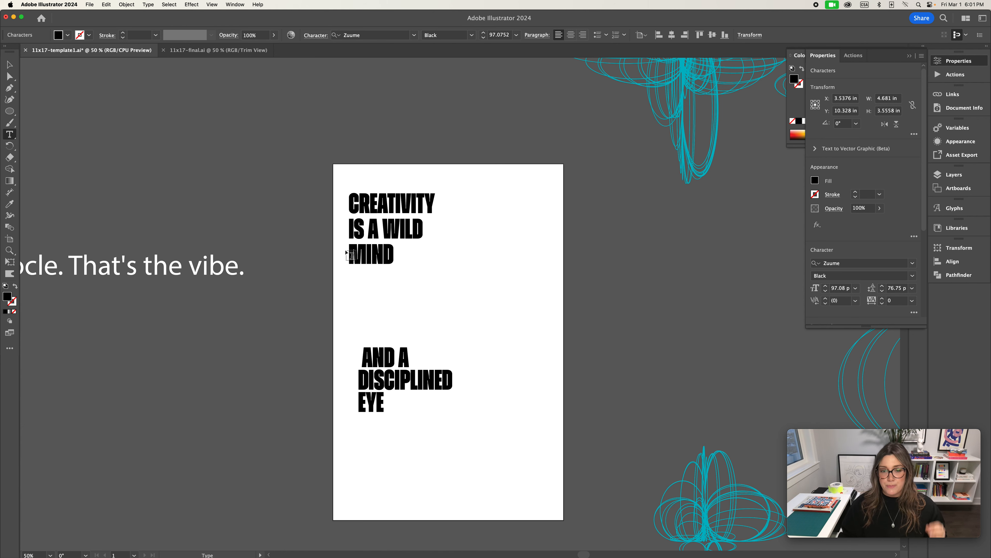
Delete the leading space before "And a" so the three lower lines align flush left
click(365, 355)
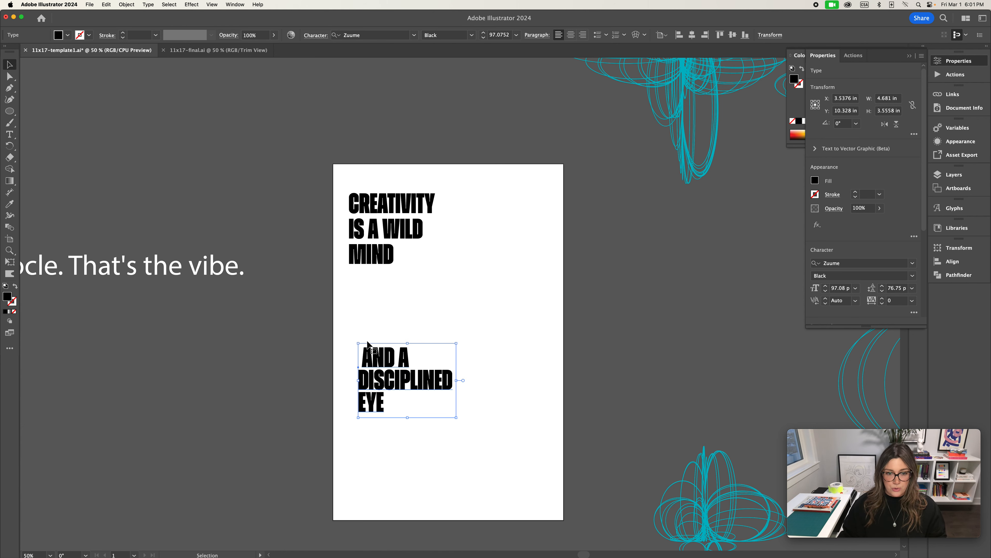
double_click(363, 355)
click(361, 358)
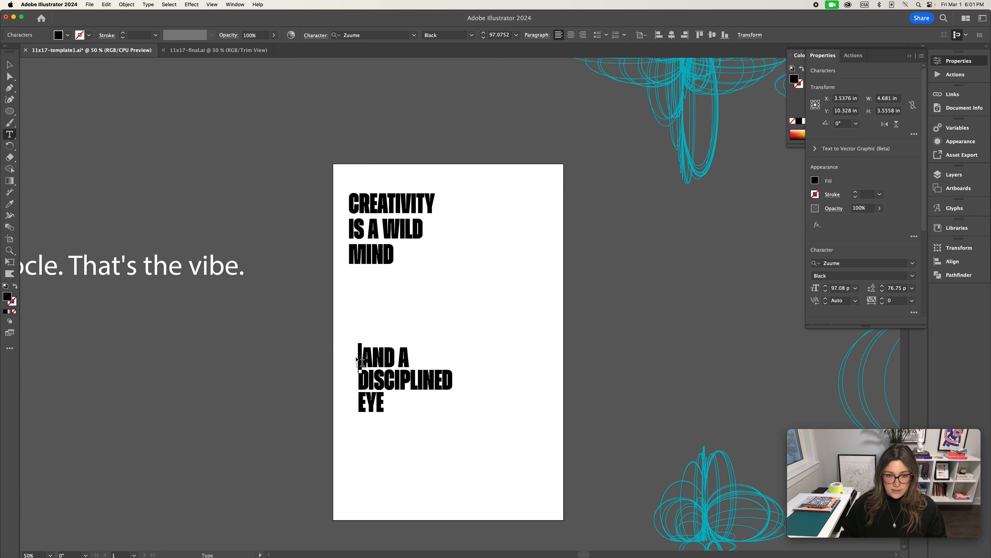
click(10, 65)
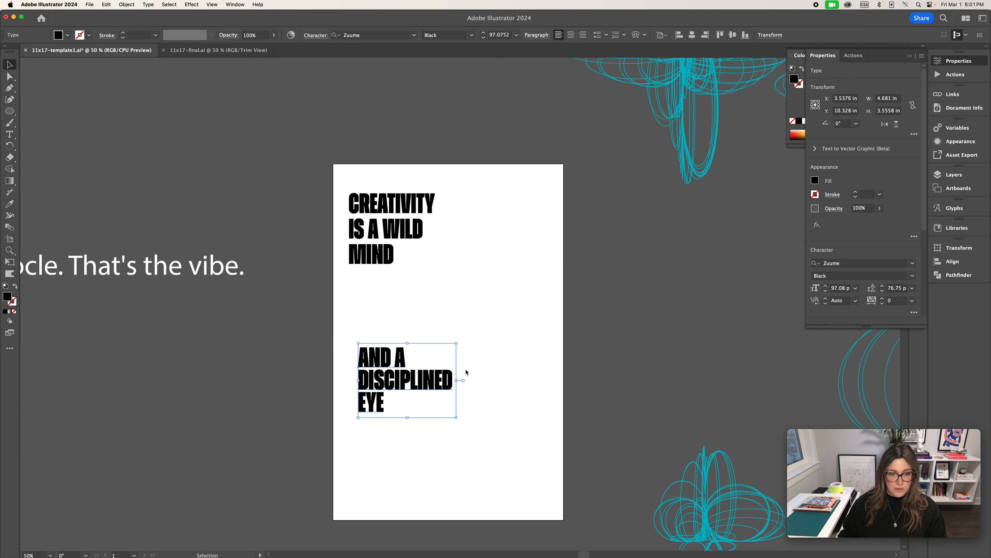
click(478, 347)
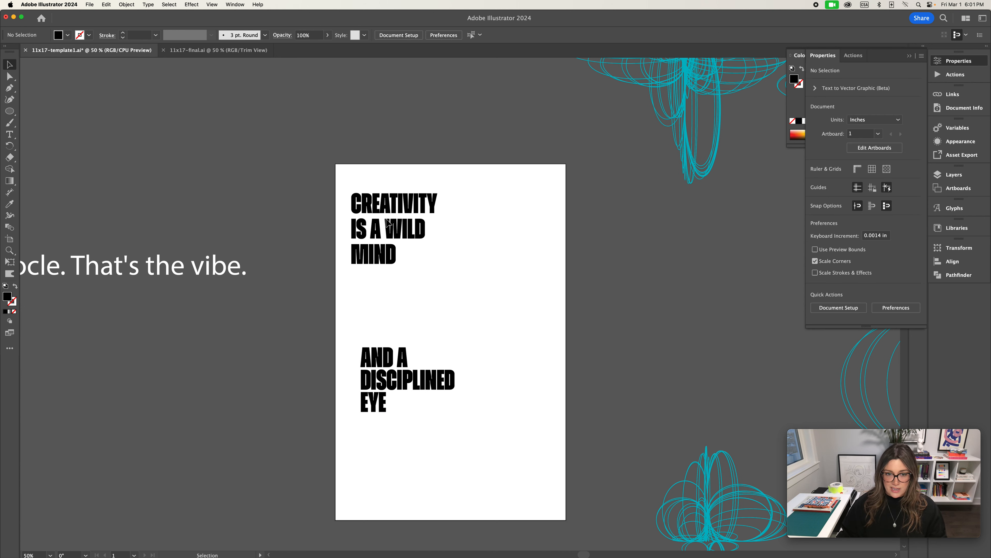
Copy the type formatting of the "Creativity is a wild mind" block onto the "And a disciplined eye" block with the Eyedropper
click(400, 378)
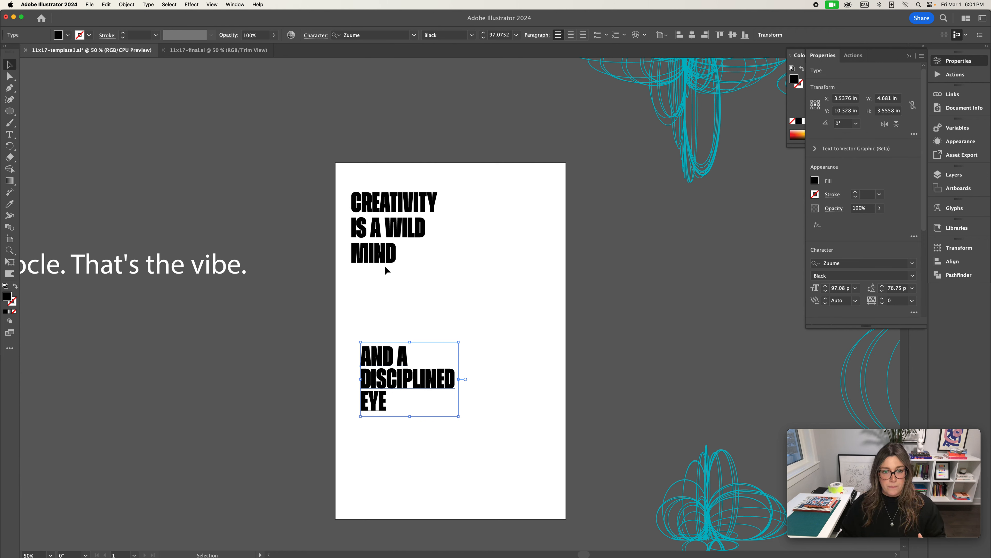
click(384, 239)
click(412, 380)
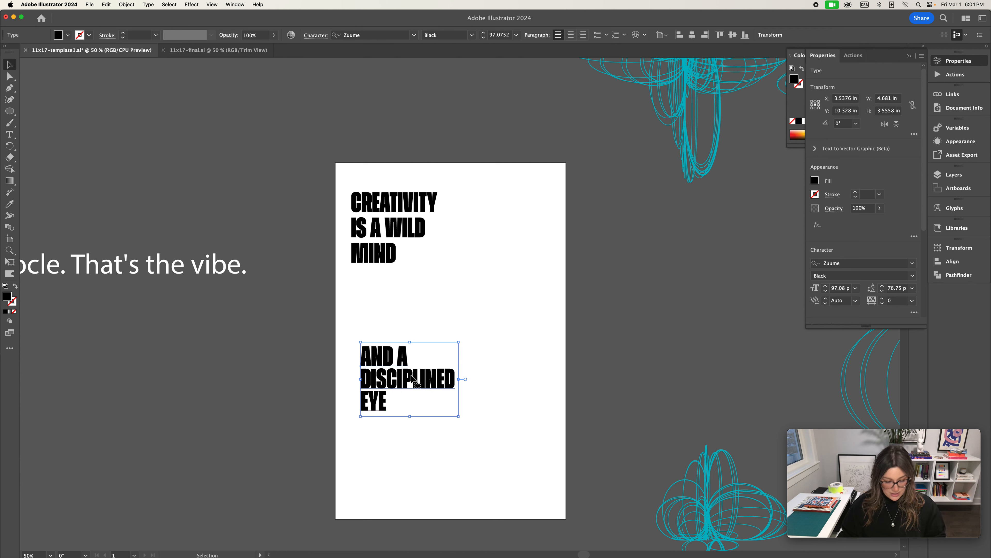
click(8, 208)
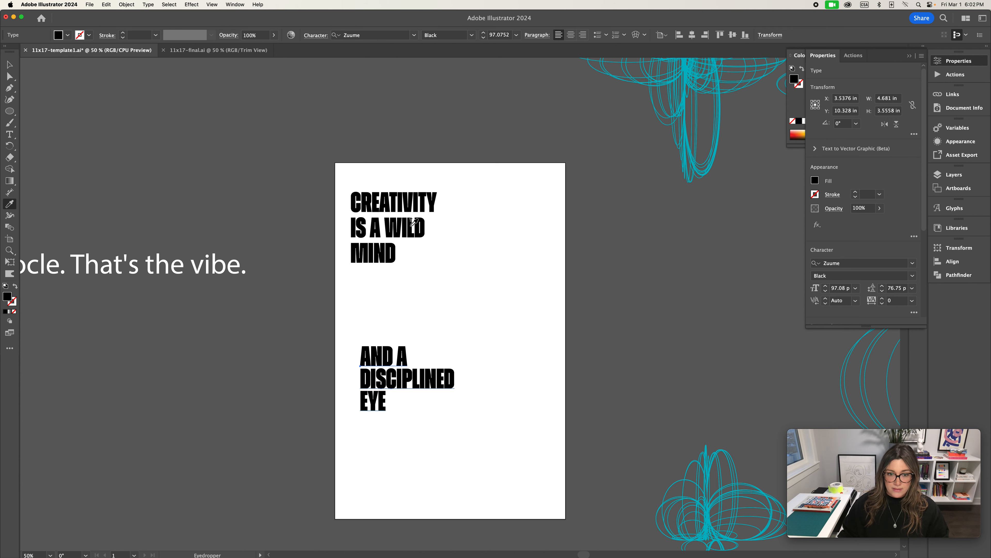
click(413, 222)
click(8, 65)
click(460, 338)
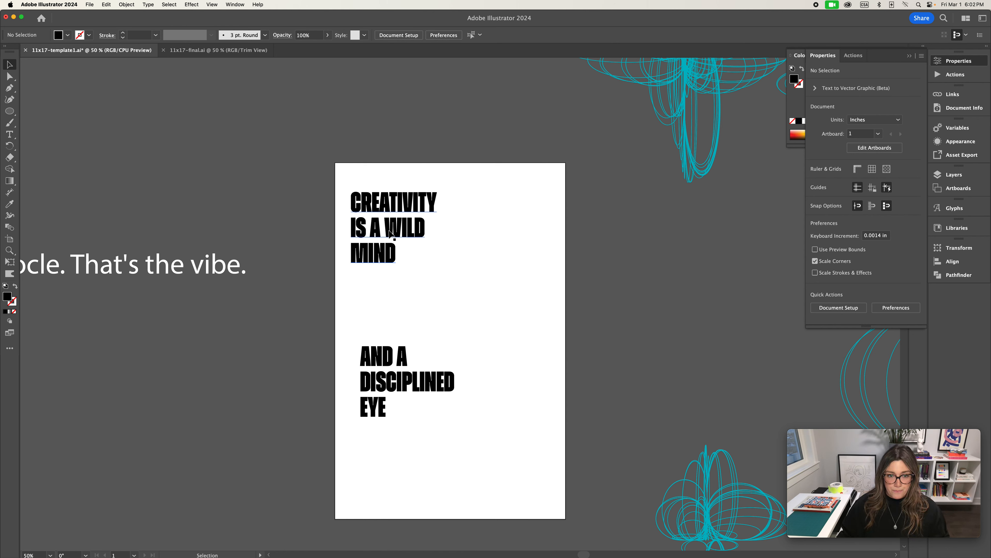
Right-align the "And a disciplined eye" block and move it into the lower-right corner area of the artboard
drag(355, 313, 452, 486)
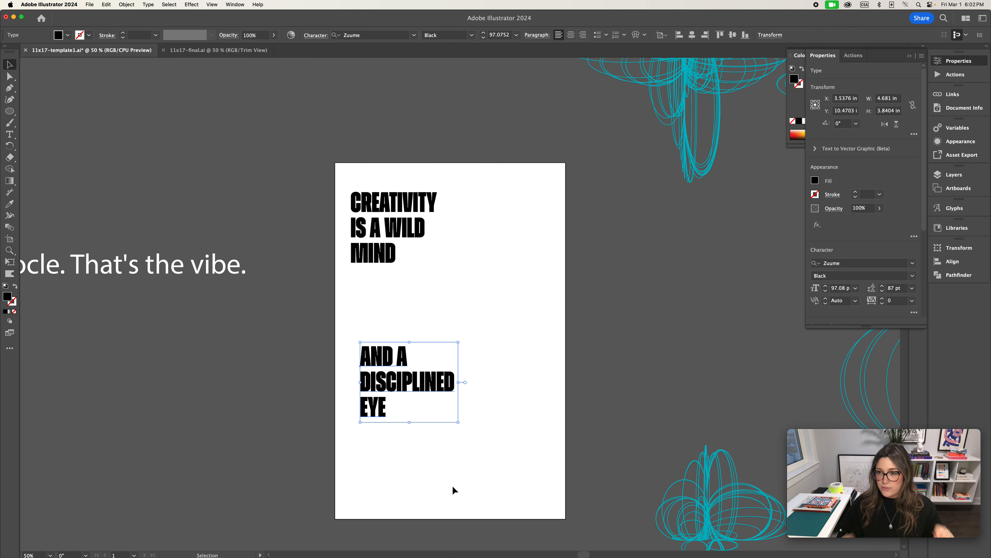
drag(866, 327, 865, 347)
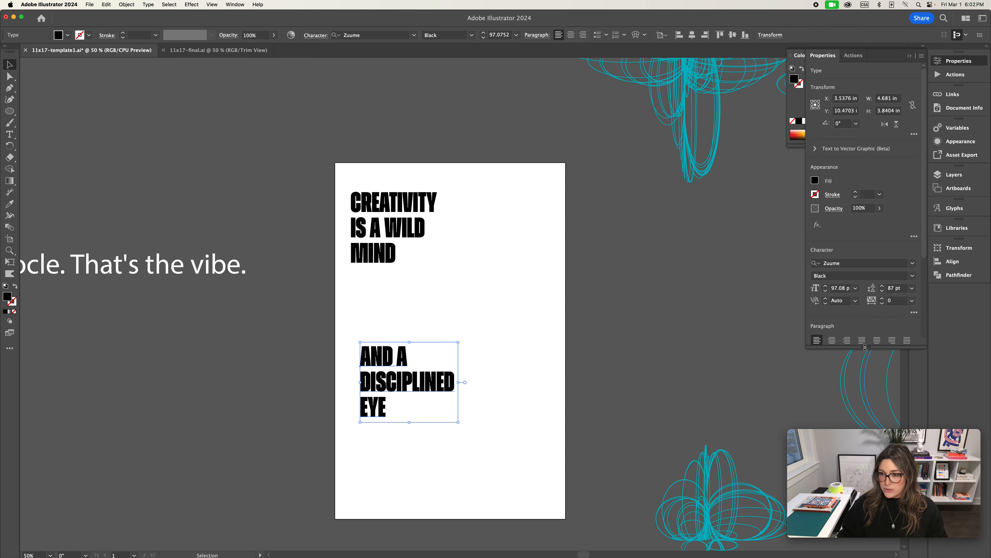
scroll(896, 326, down, 3)
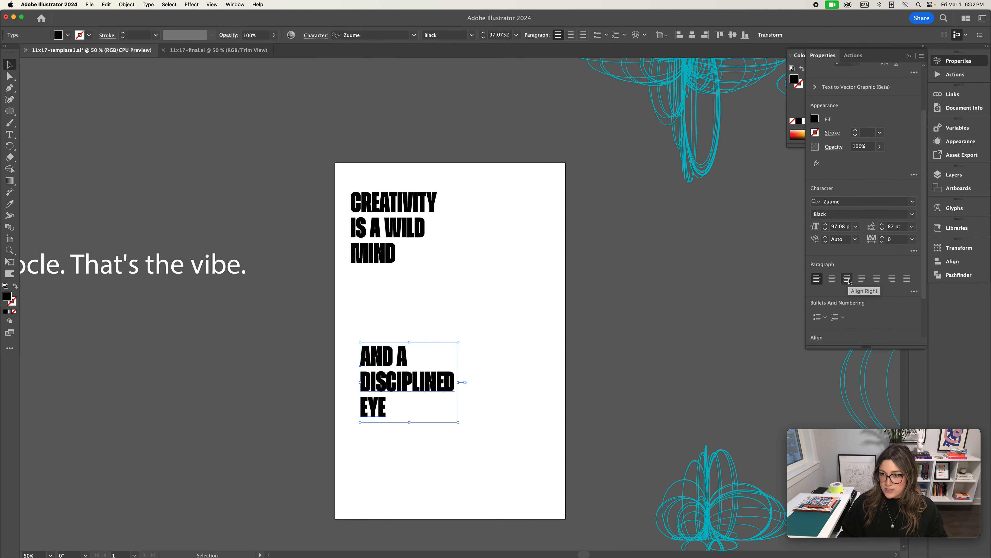
click(847, 278)
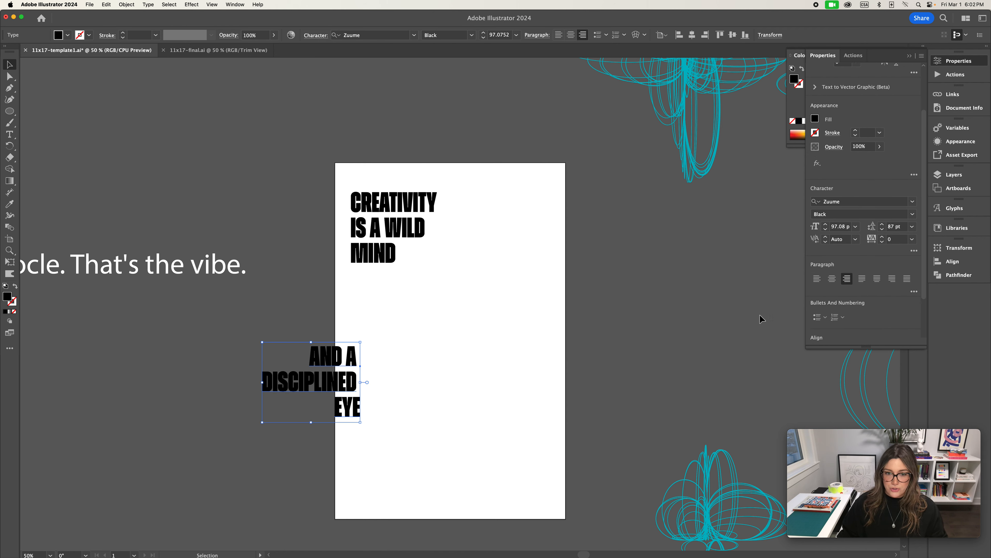
click(440, 367)
drag(359, 358, 545, 436)
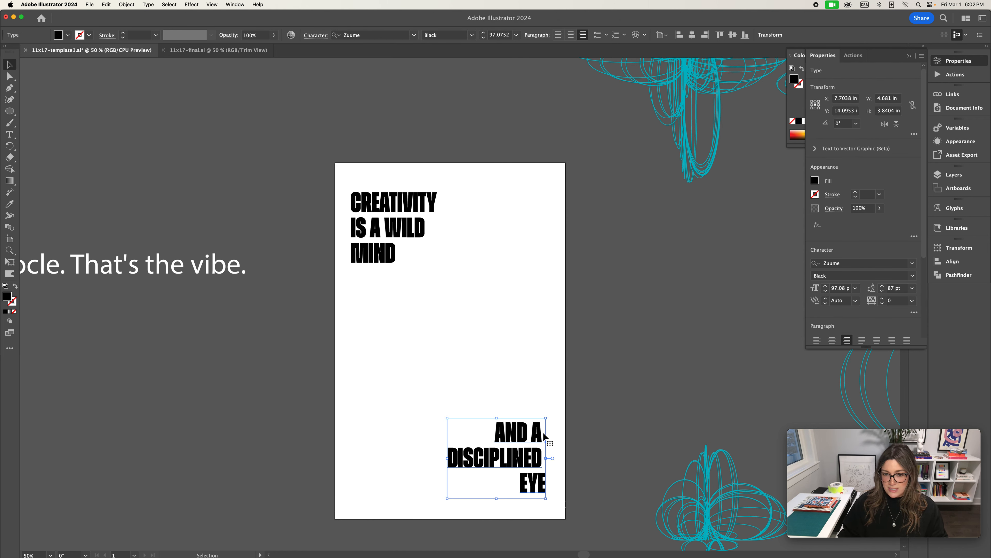
Delete the trailing spaces after "disciplined" and "And a" so the lower lines align flush right
click(9, 134)
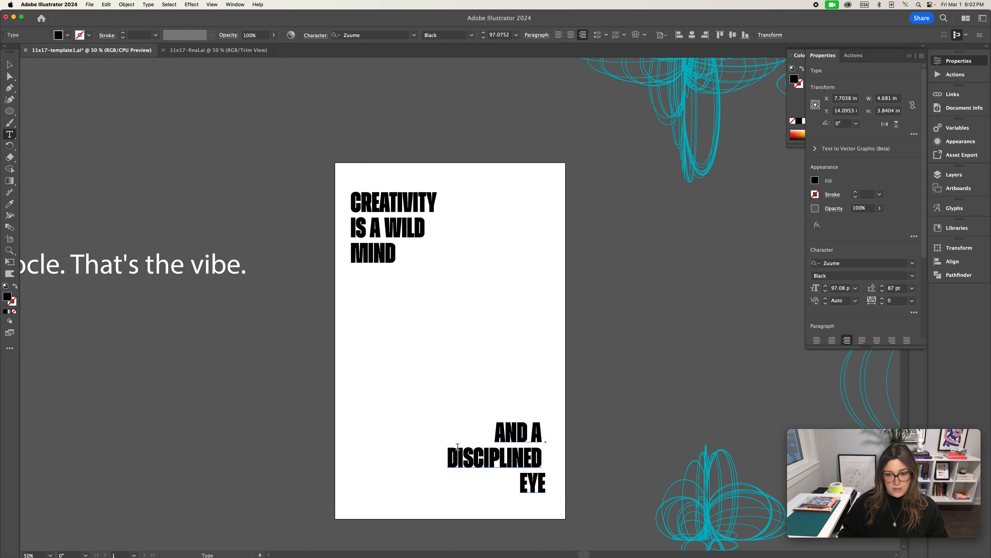
click(544, 460)
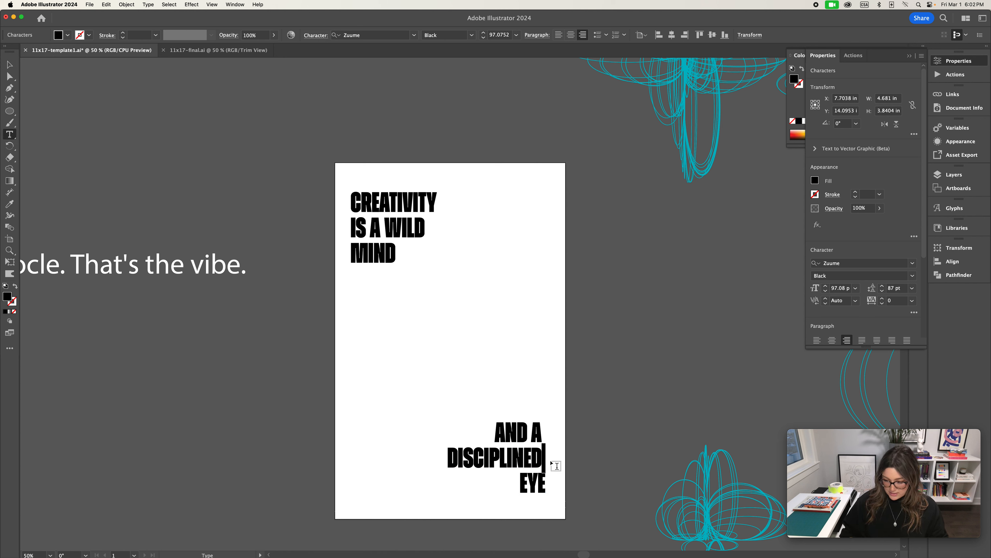
key(BackSpace)
click(554, 440)
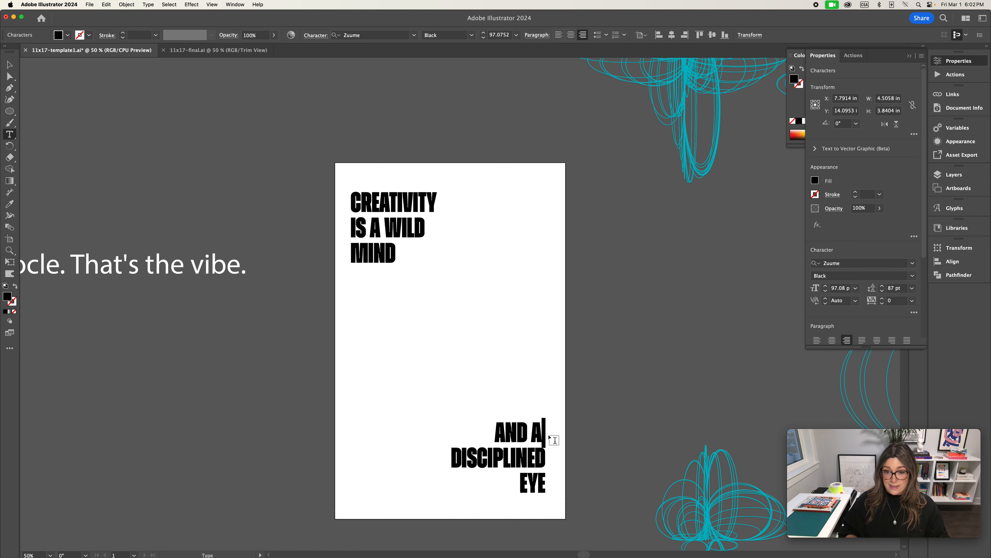
key(BackSpace)
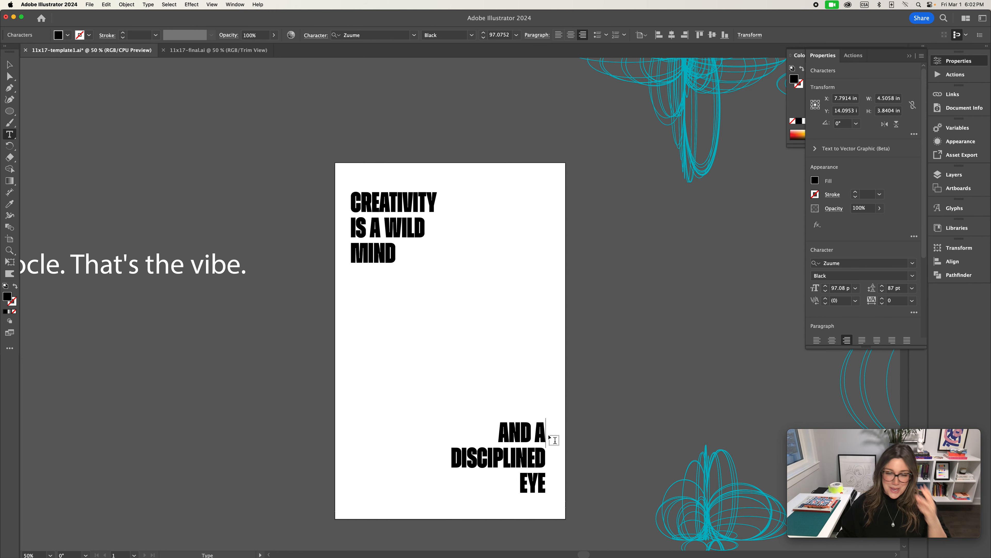
key(Escape)
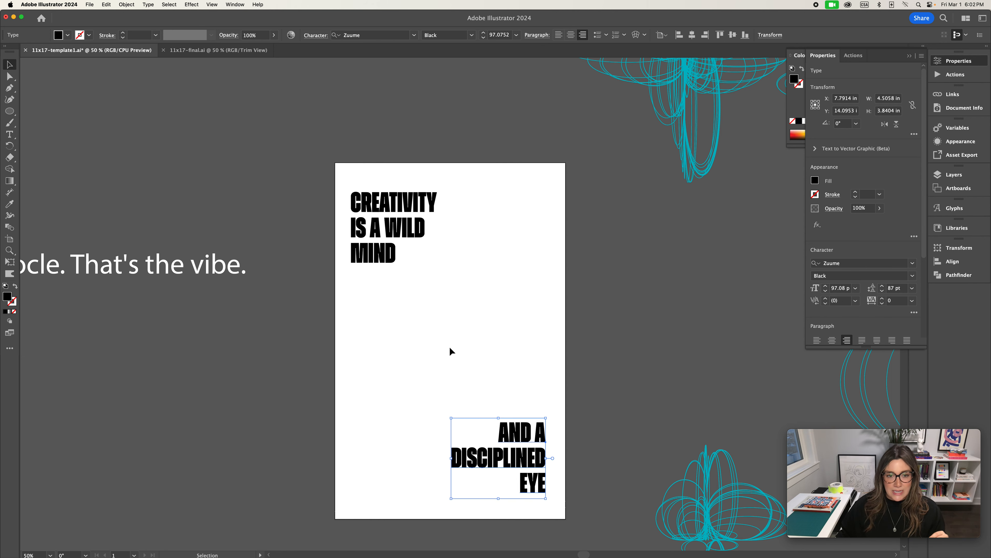
click(507, 362)
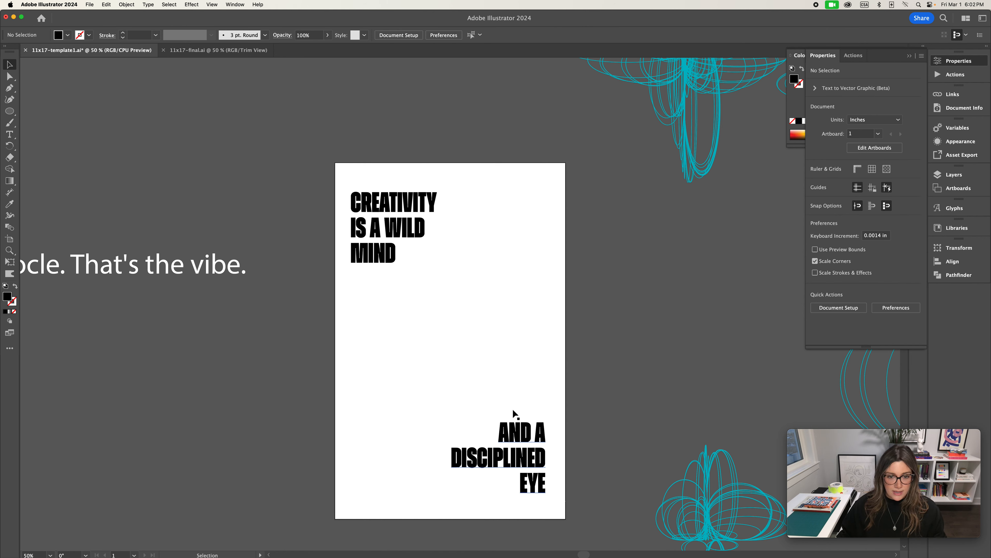
Scale both headline blocks up together proportionally to a font size of about 113.6 pt
drag(318, 160, 544, 509)
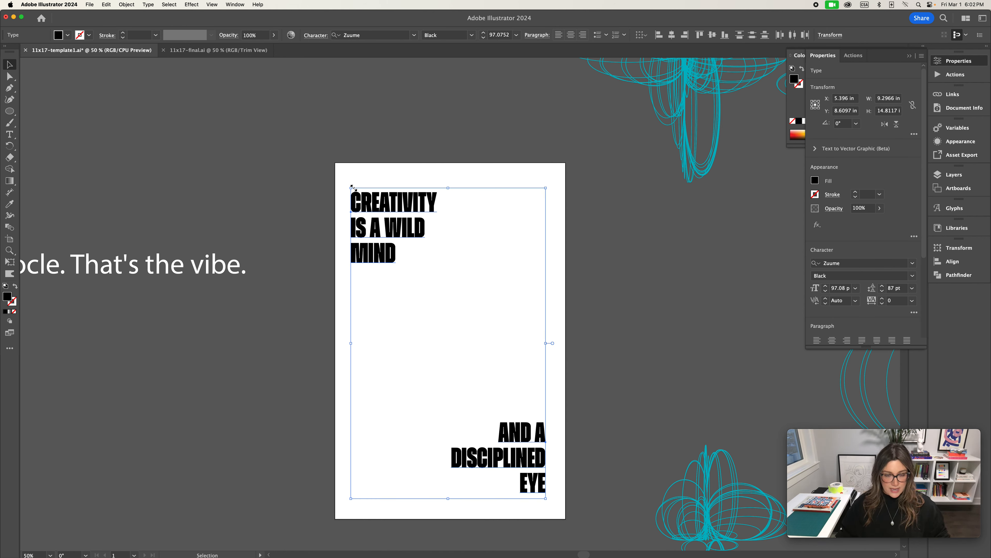
drag(352, 187, 293, 136)
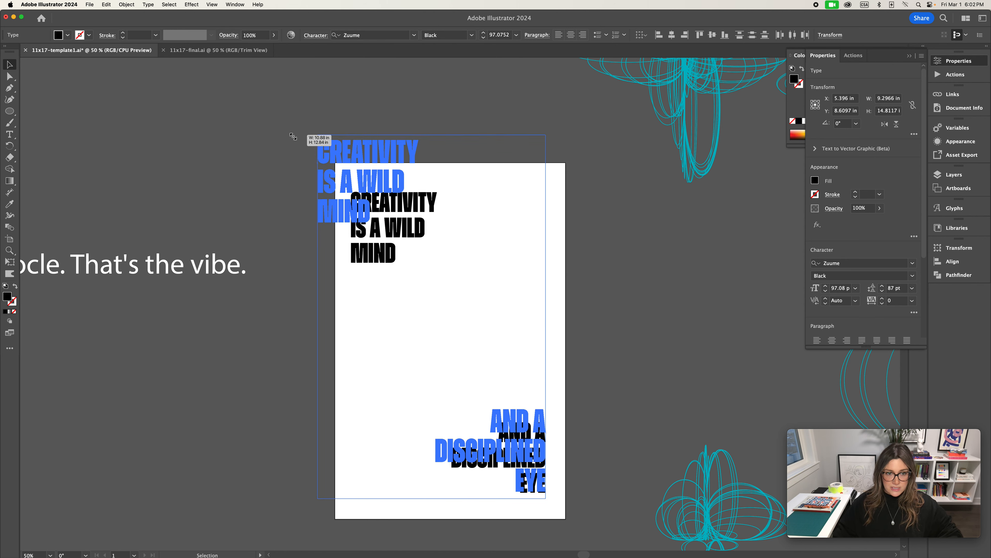
click(259, 147)
Move the enlarged upper block back inside the artboard's upper-left corner and set the lower block slightly in from the lower-right edges
drag(396, 161, 431, 214)
mouse_move(531, 416)
mouse_down()
mouse_move(521, 407)
mouse_move(528, 419)
mouse_up()
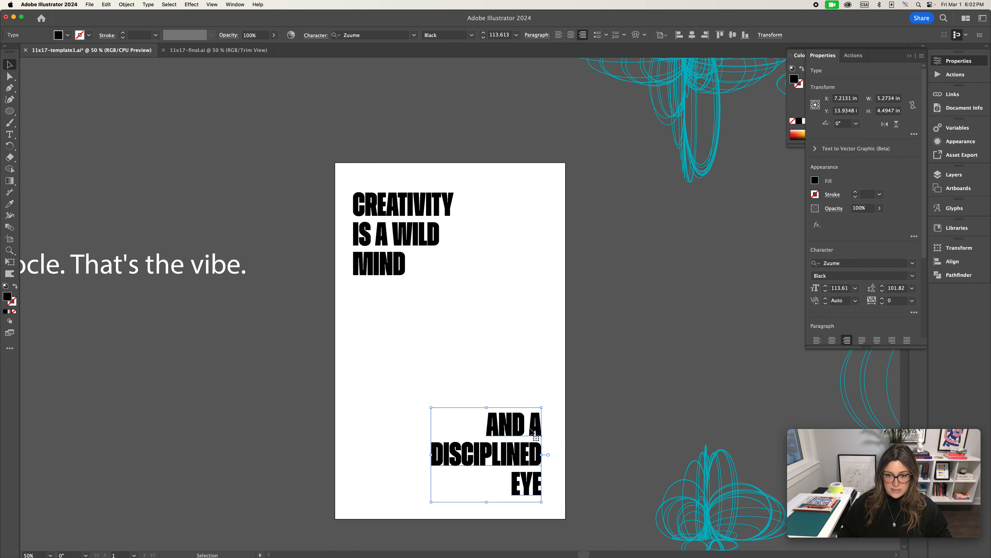
click(531, 345)
scroll(531, 454, left, 1)
drag(530, 453, 532, 422)
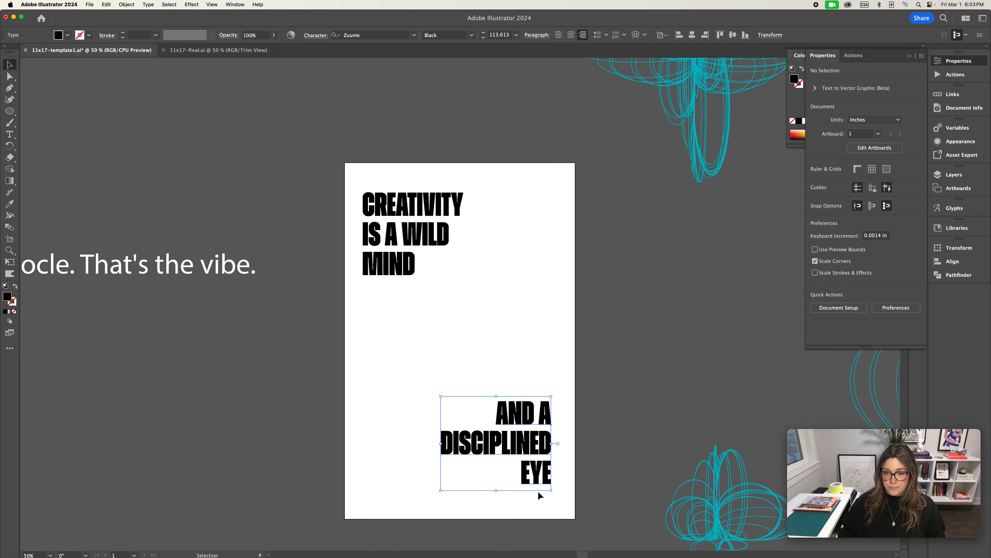
click(482, 287)
Group the two headline blocks and center the group horizontally and vertically on the artboard
scroll(481, 287, right, 4)
scroll(481, 287, down, 2)
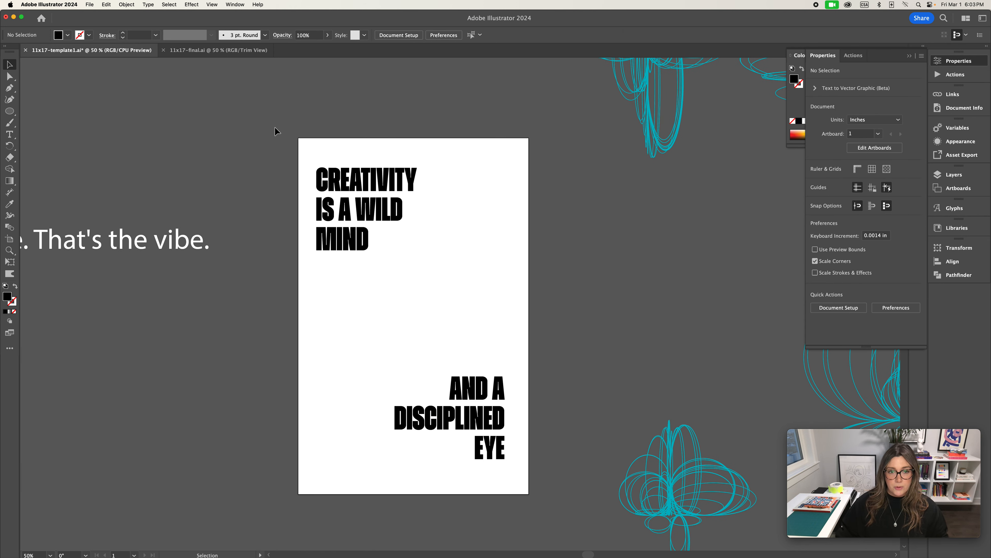
drag(317, 138, 510, 498)
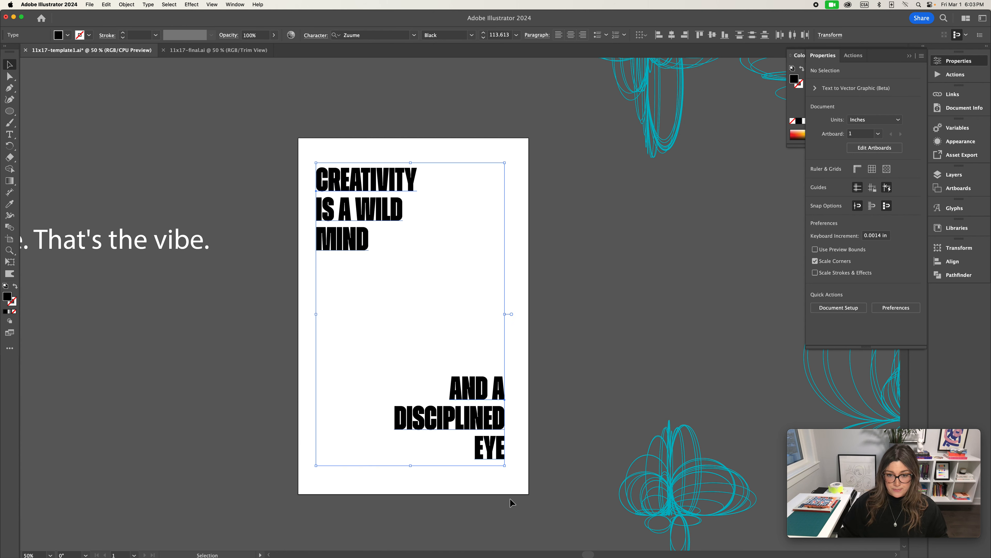
key(cmd+g)
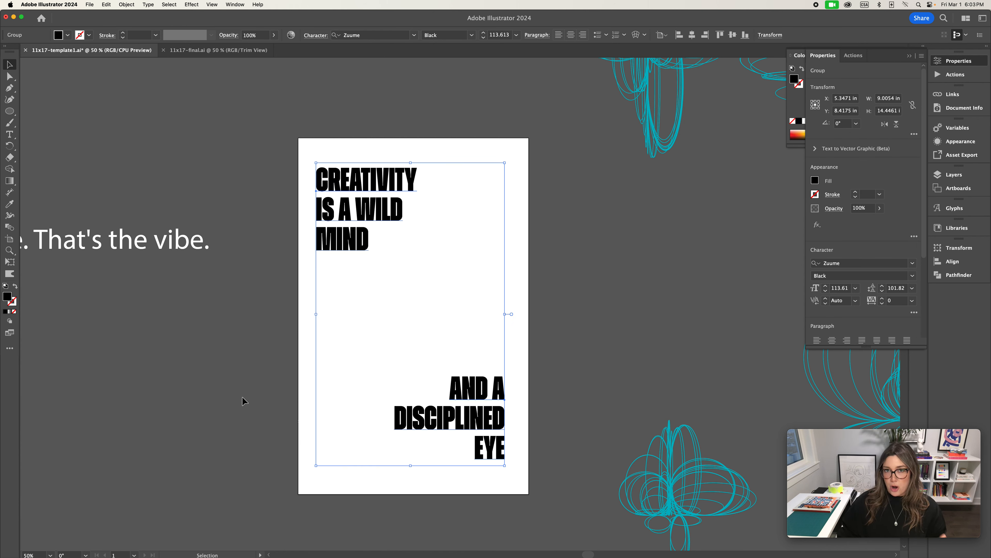
scroll(878, 273, down, 5)
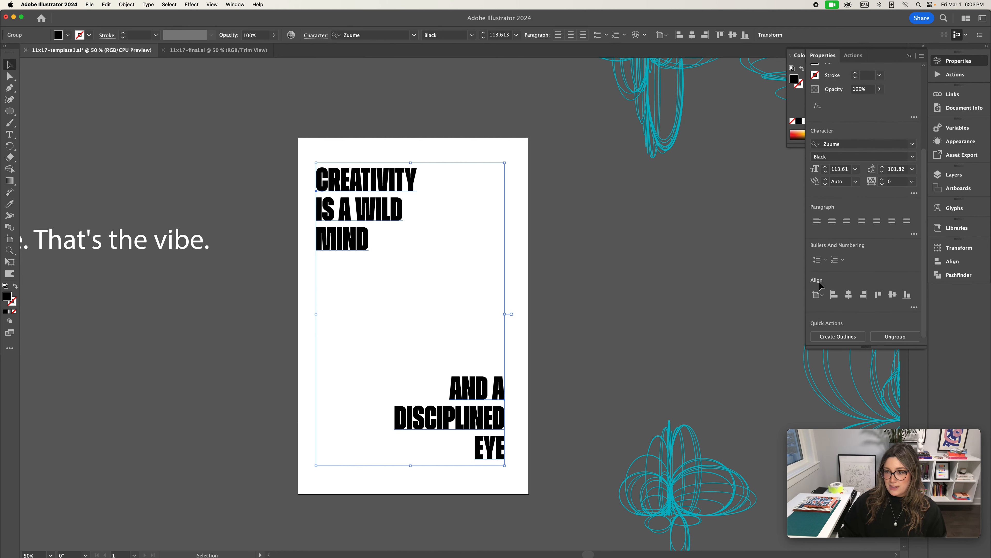
click(849, 295)
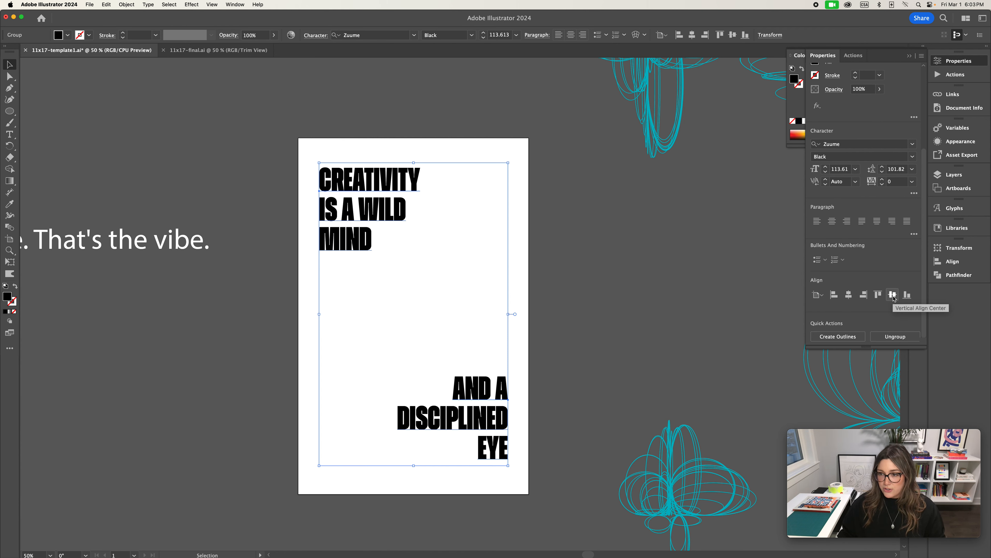
click(893, 297)
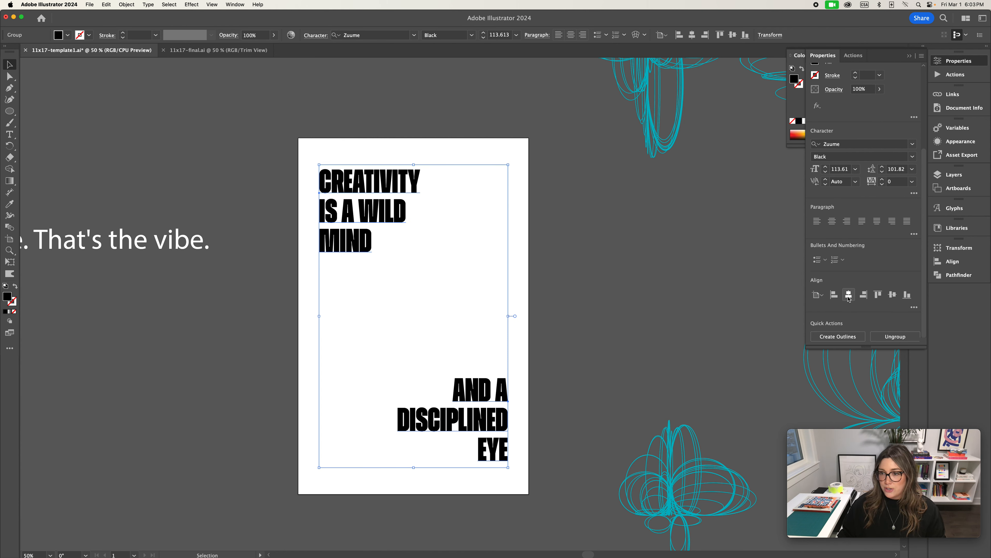
click(648, 277)
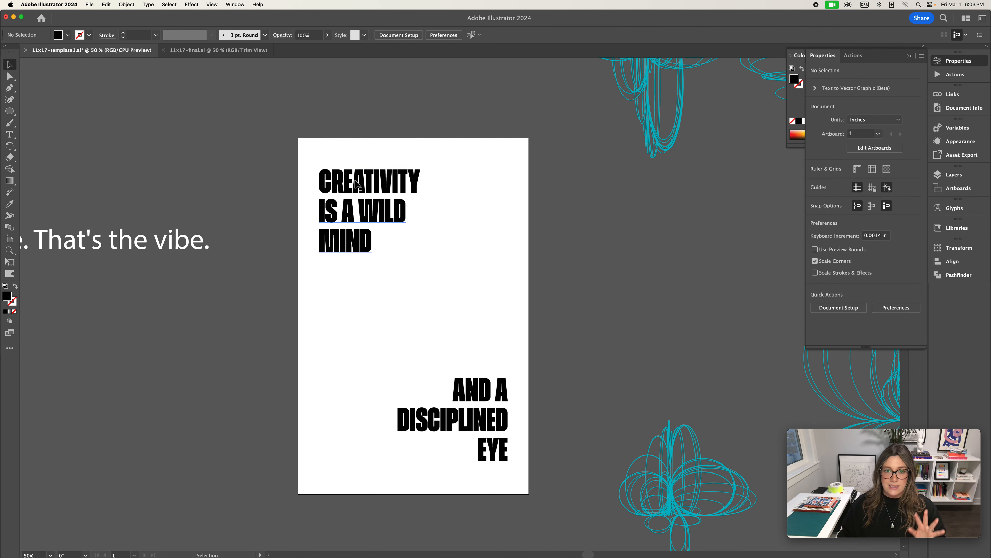
click(380, 190)
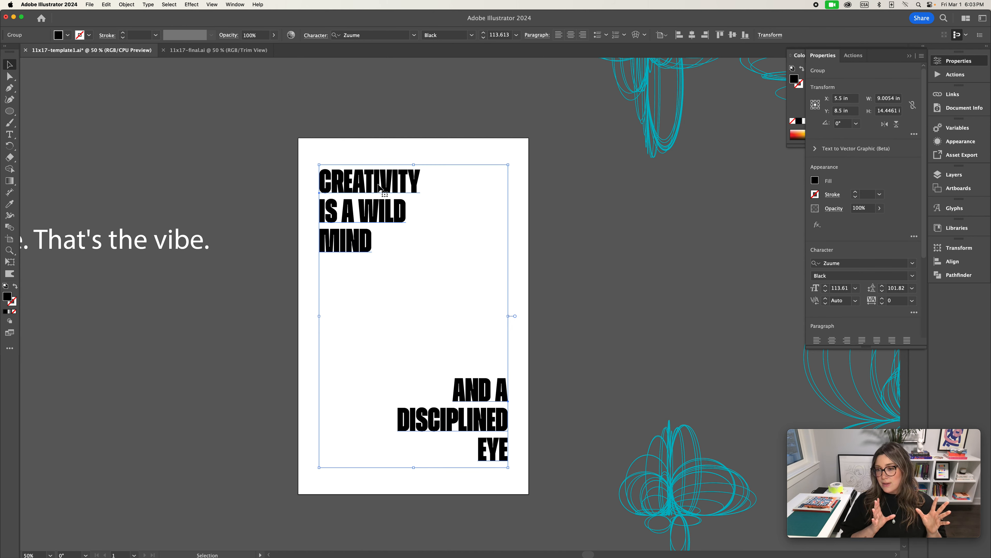
click(588, 225)
Set the font of the four supporting text lines beside the artboard to Elza Text Regular
key(super+minus)
key(super+minus)
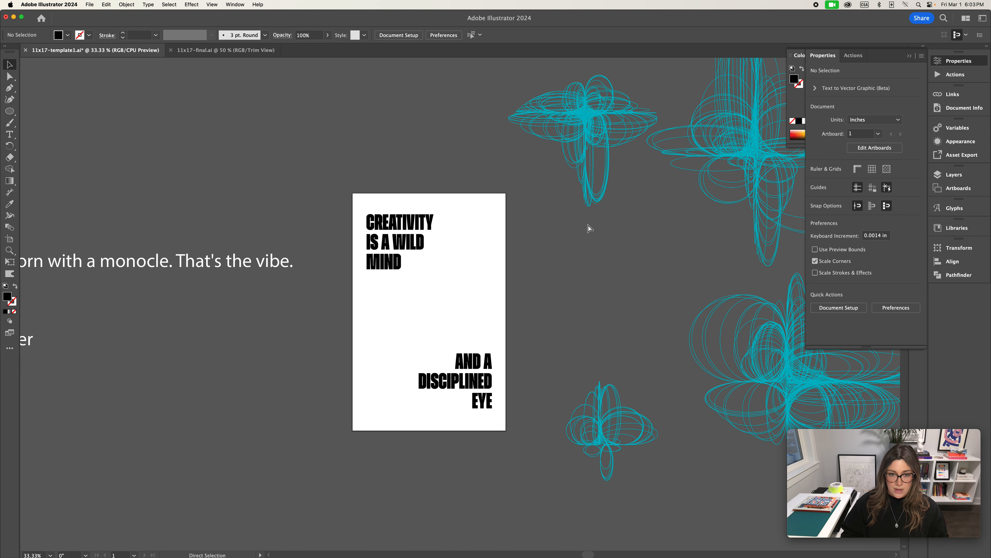
drag(345, 212, 410, 158)
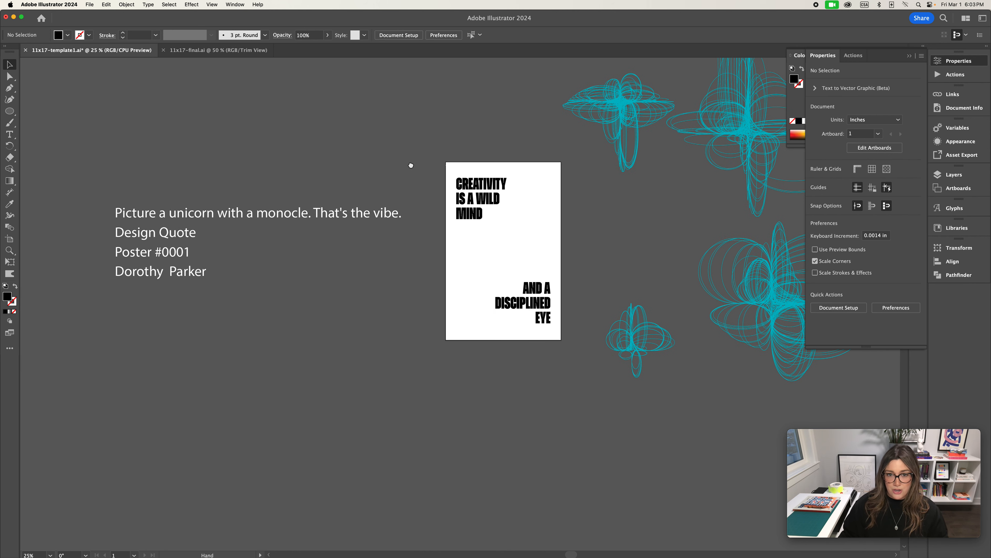
drag(78, 147, 333, 331)
drag(422, 348, 417, 351)
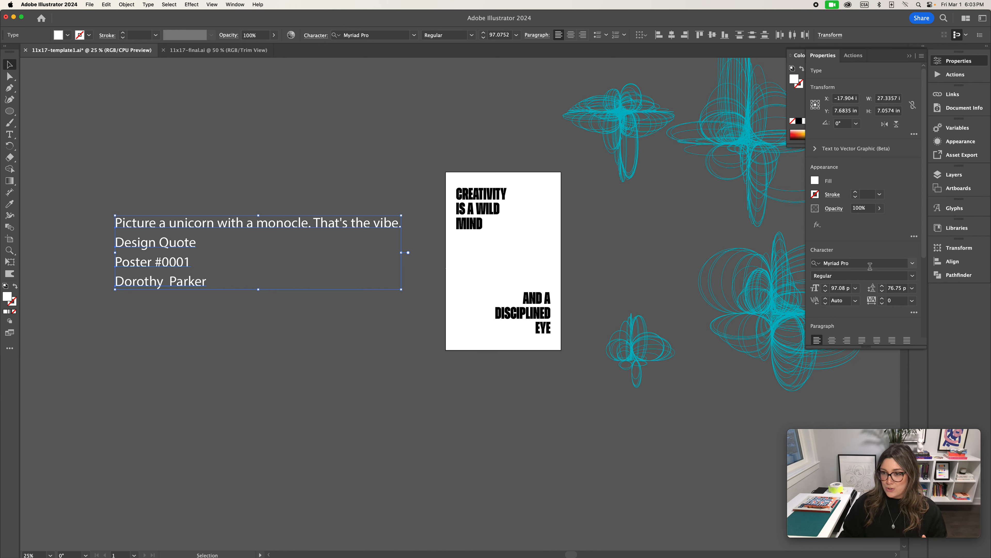
click(836, 263)
drag(855, 263, 830, 260)
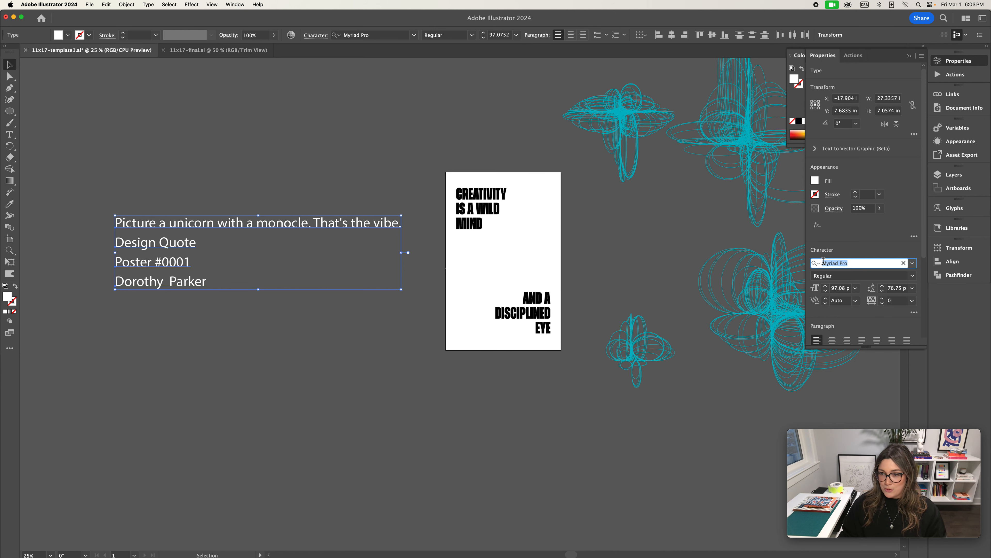
text(elza)
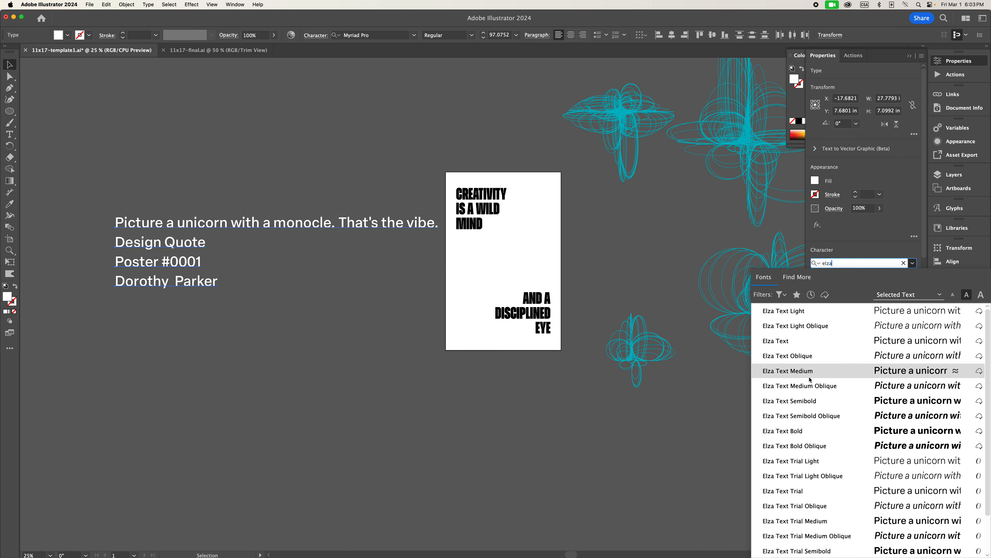
click(810, 431)
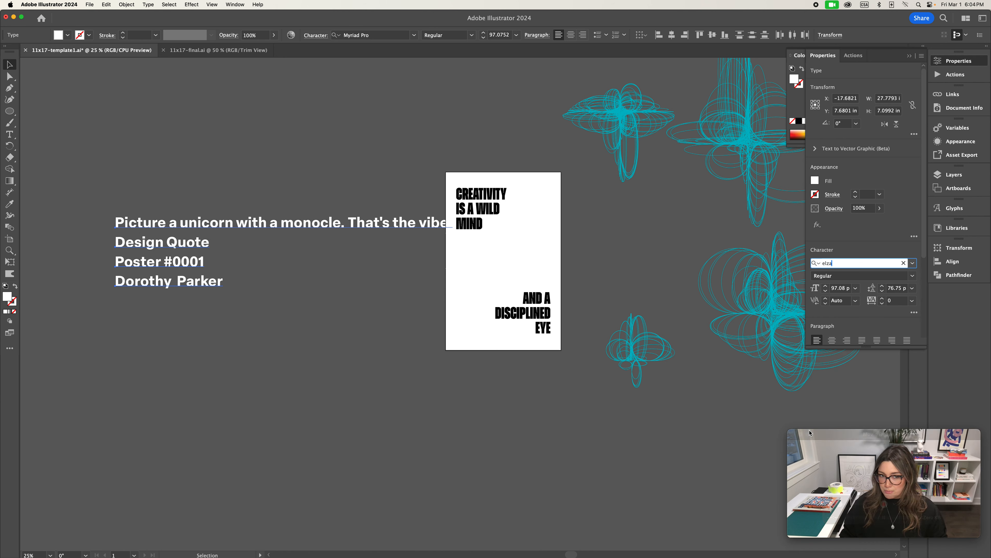
click(913, 276)
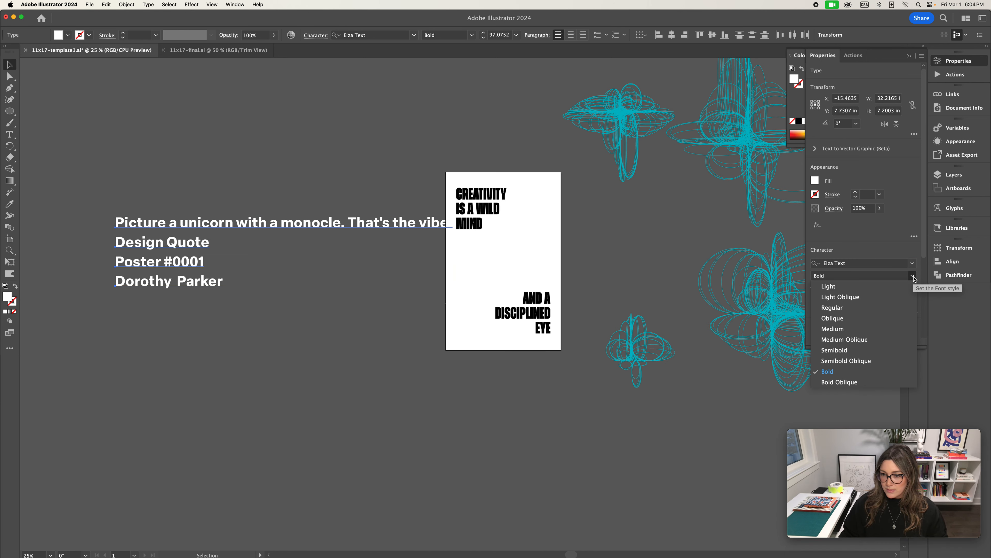
click(849, 308)
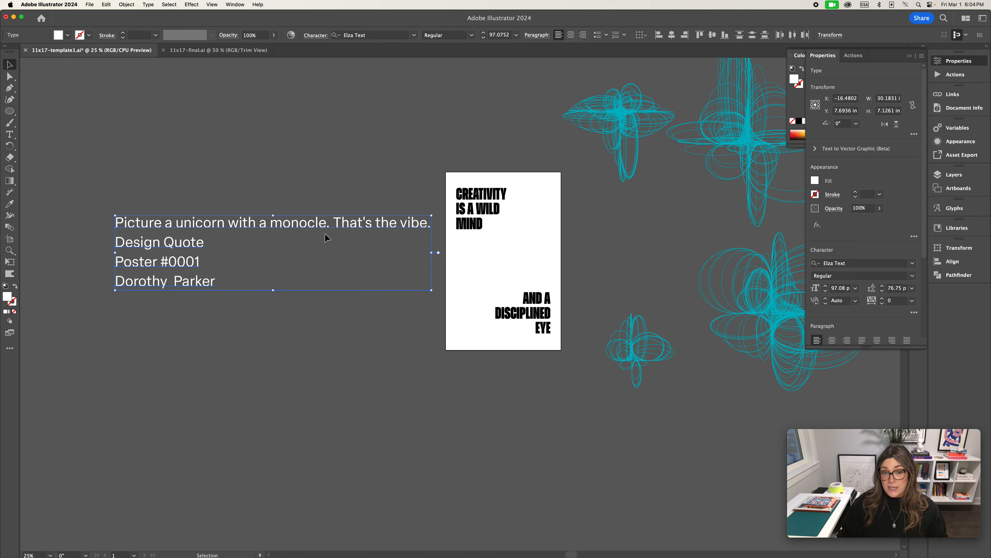
Set the four supporting text lines beside the artboard in all caps
click(483, 213)
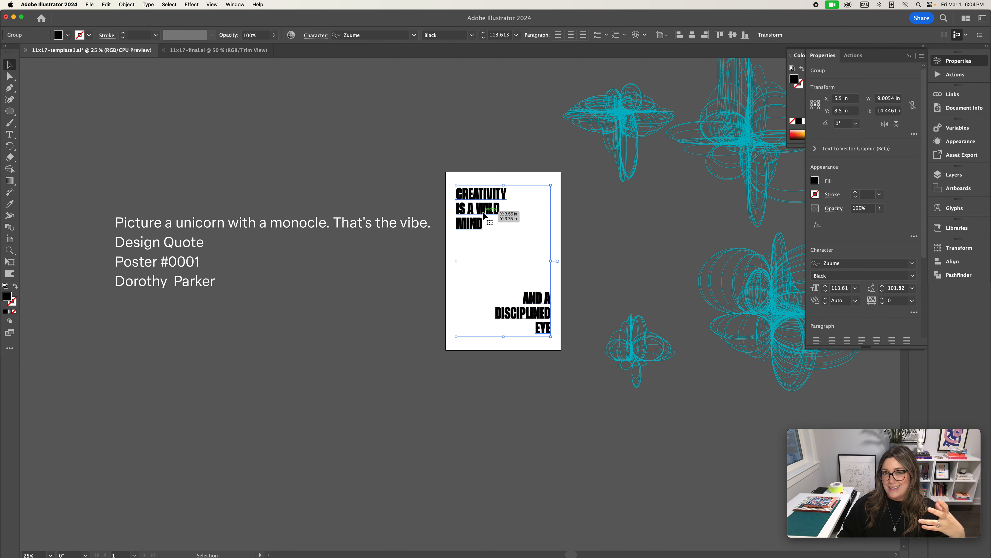
drag(95, 204, 222, 339)
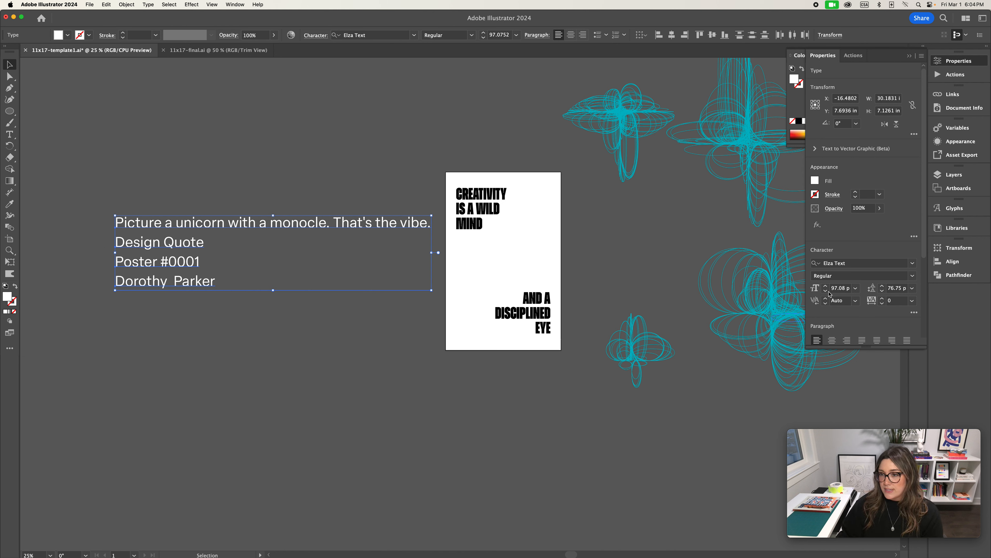
drag(926, 249, 926, 288)
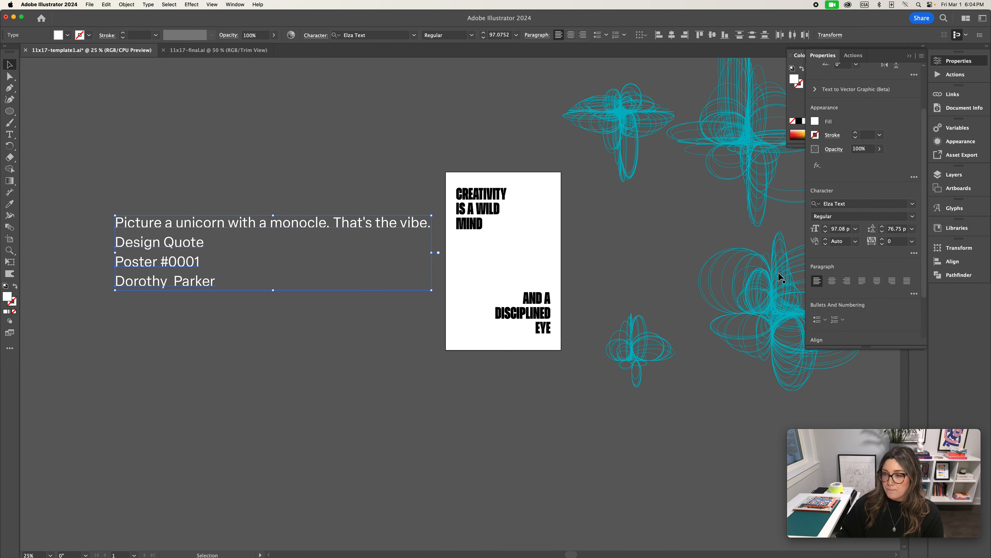
click(915, 254)
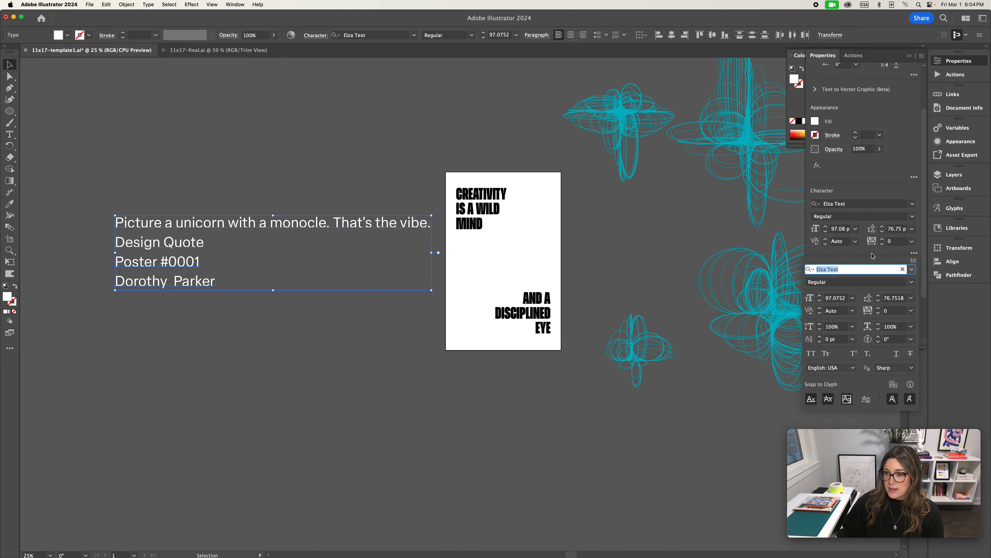
click(811, 355)
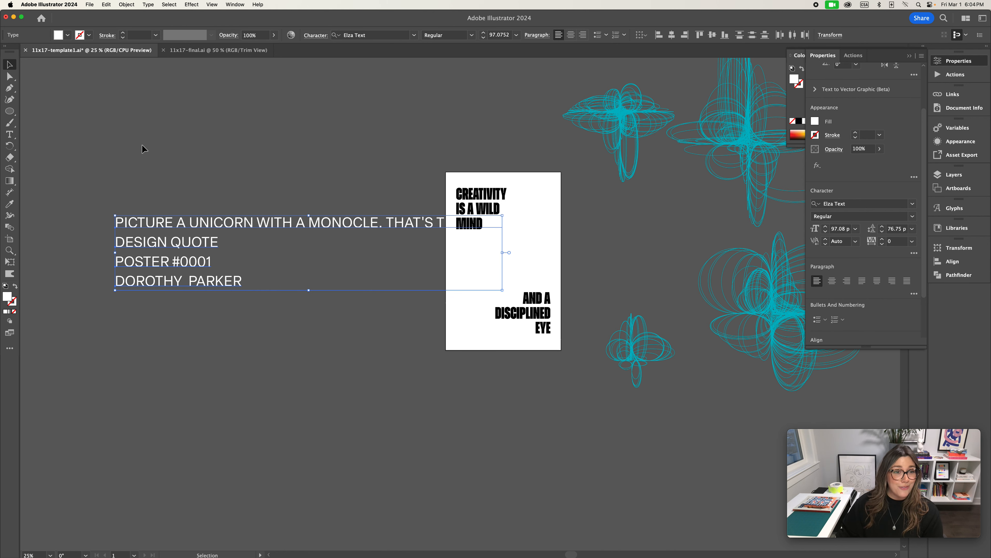
click(142, 166)
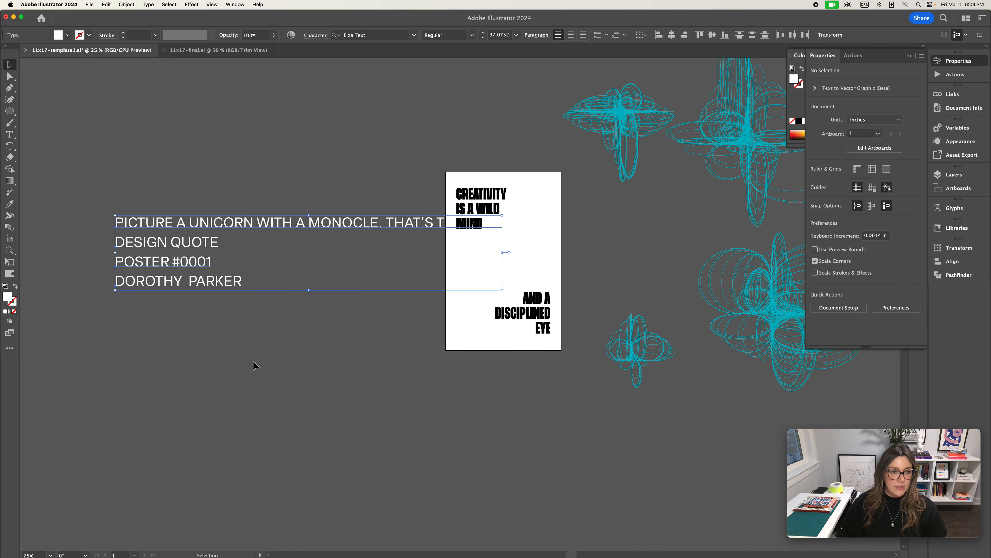
Fill the four supporting lines with black and scale them down proportionally to a font size of about 38.6 pt
drag(495, 220, 337, 229)
click(338, 210)
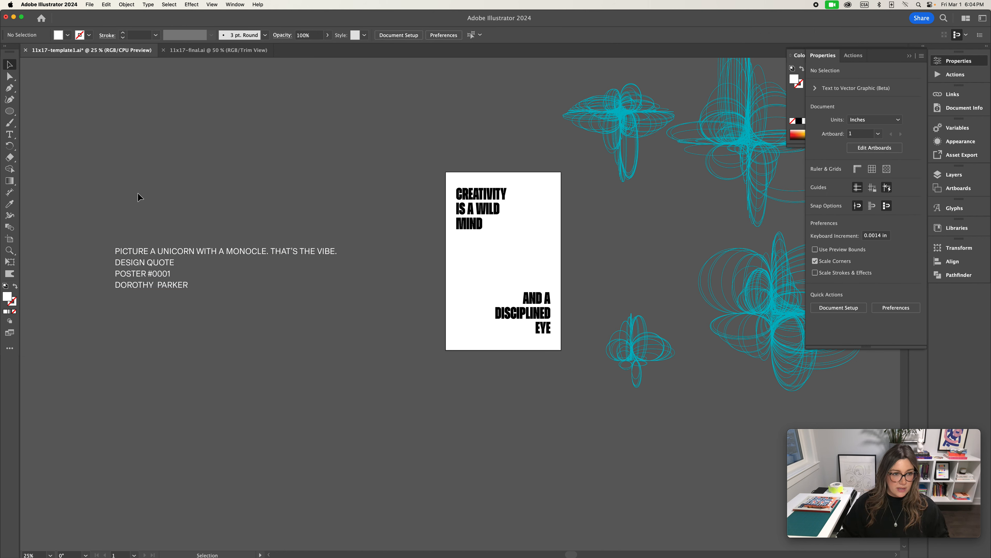
drag(130, 186, 256, 335)
double_click(8, 300)
click(480, 403)
click(674, 284)
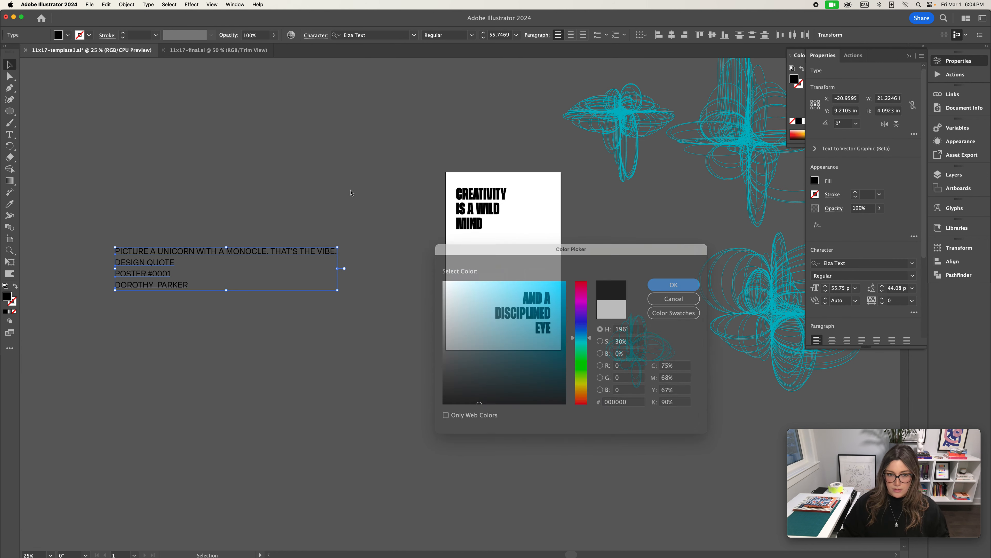
click(126, 188)
click(330, 278)
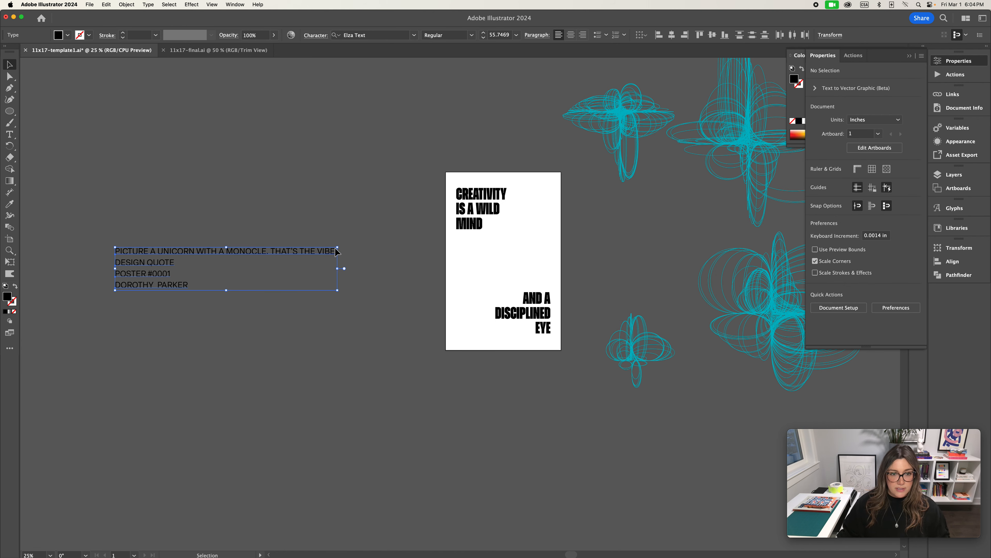
drag(337, 249, 270, 258)
click(35, 225)
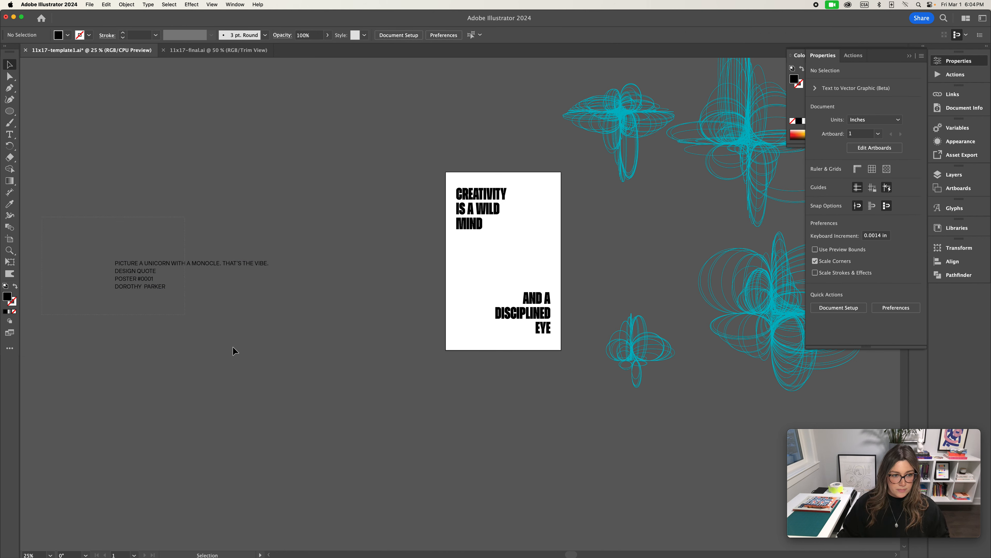
Move the author name line onto the artboard's lower-left area, level with the last line of the lower headline
click(181, 266)
drag(306, 239, 386, 226)
drag(421, 418, 344, 403)
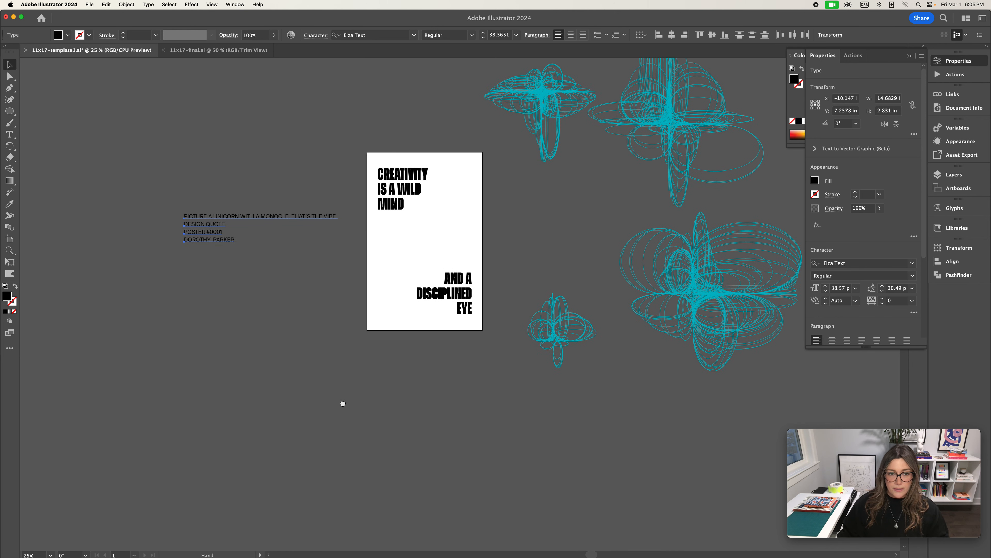
click(221, 303)
drag(220, 251, 414, 317)
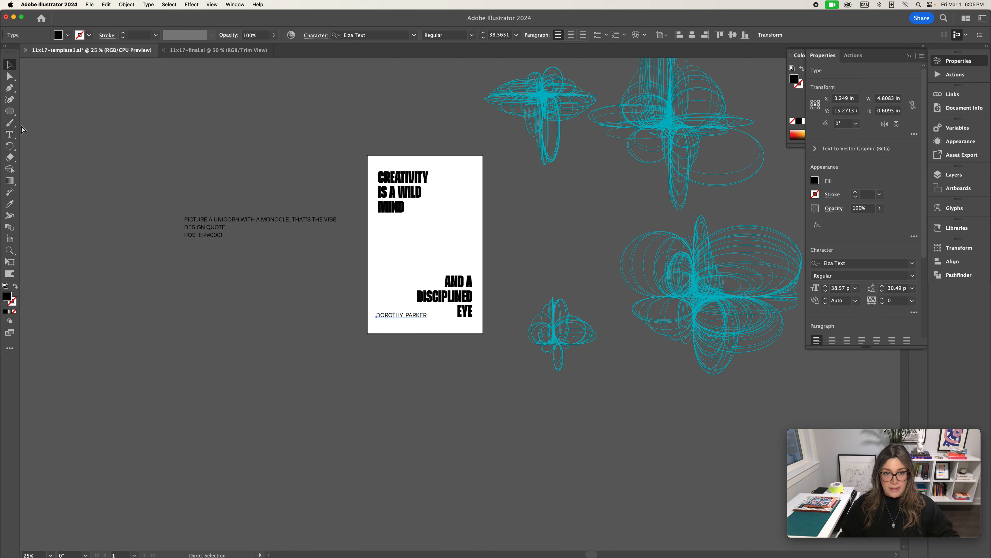
Show the rulers and place a horizontal guide at the base of the word "EYE", at about 15.4 in
key(super+r)
drag(395, 62, 468, 317)
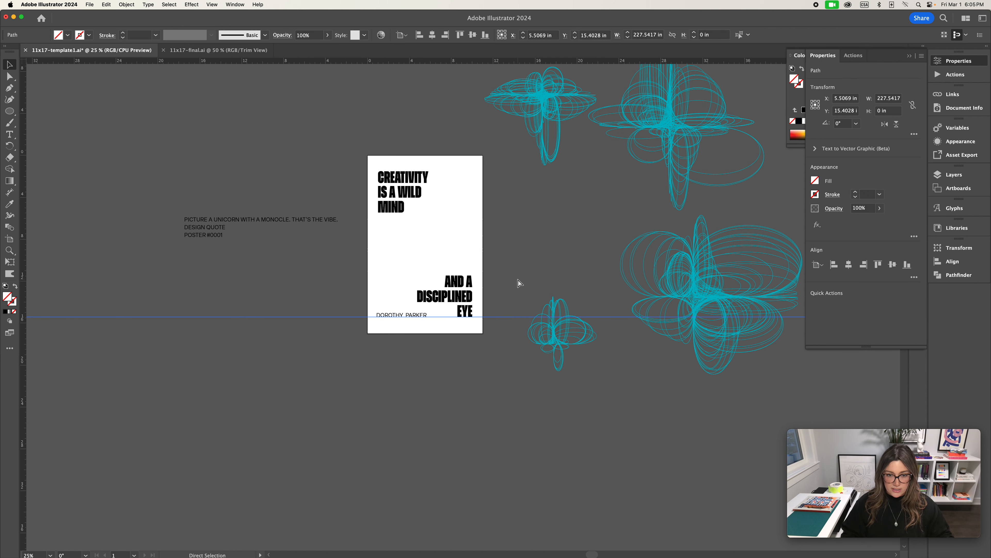
key(super+equal)
key(super+equal)
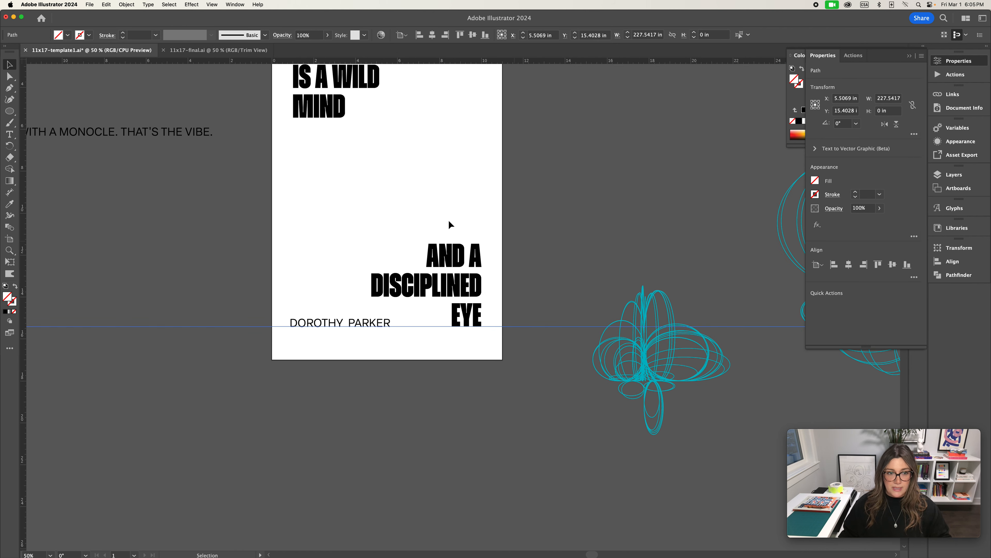
Scale the author name line on the artboard down proportionally to a font size of about 23.9 pt
click(387, 323)
drag(391, 319, 353, 321)
click(118, 292)
drag(173, 284, 209, 396)
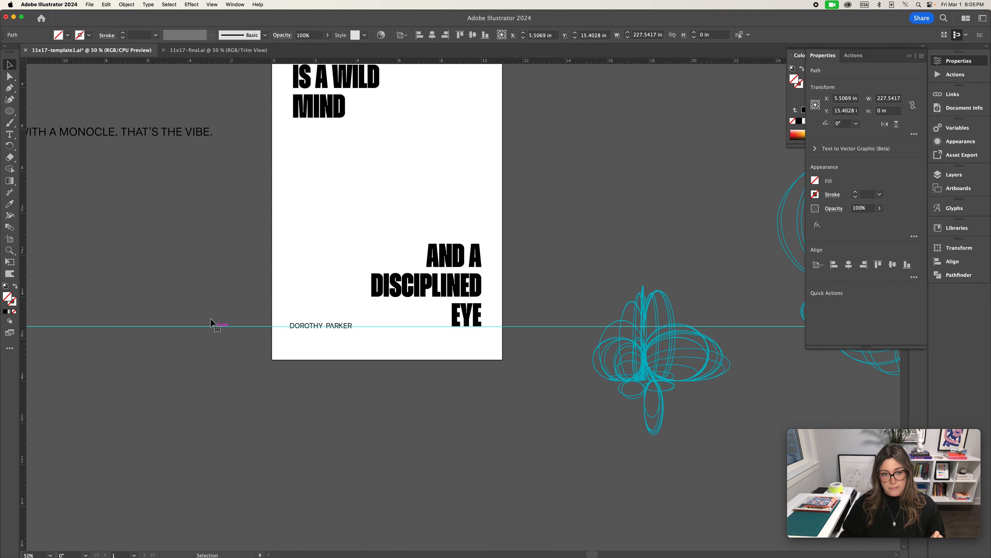
drag(185, 242, 215, 394)
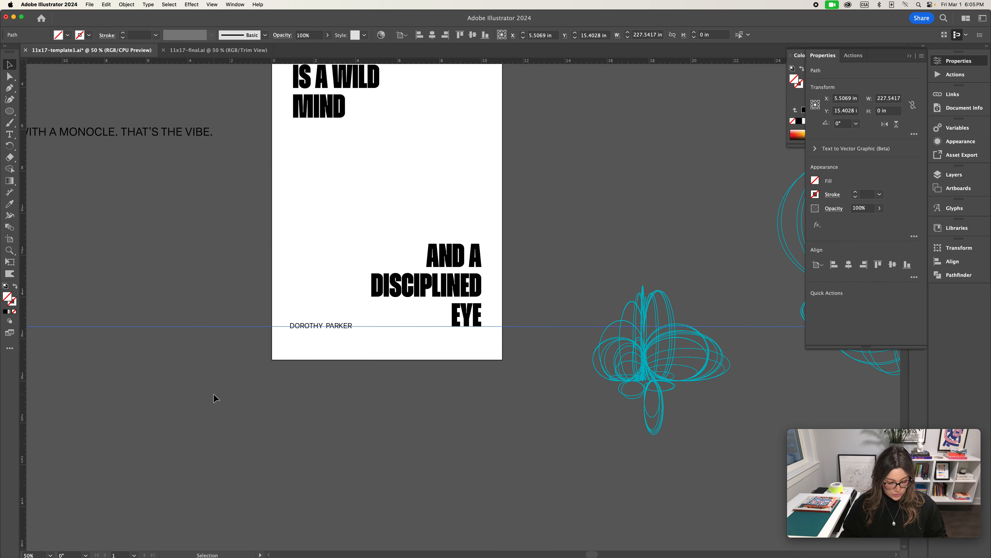
click(213, 391)
key(v)
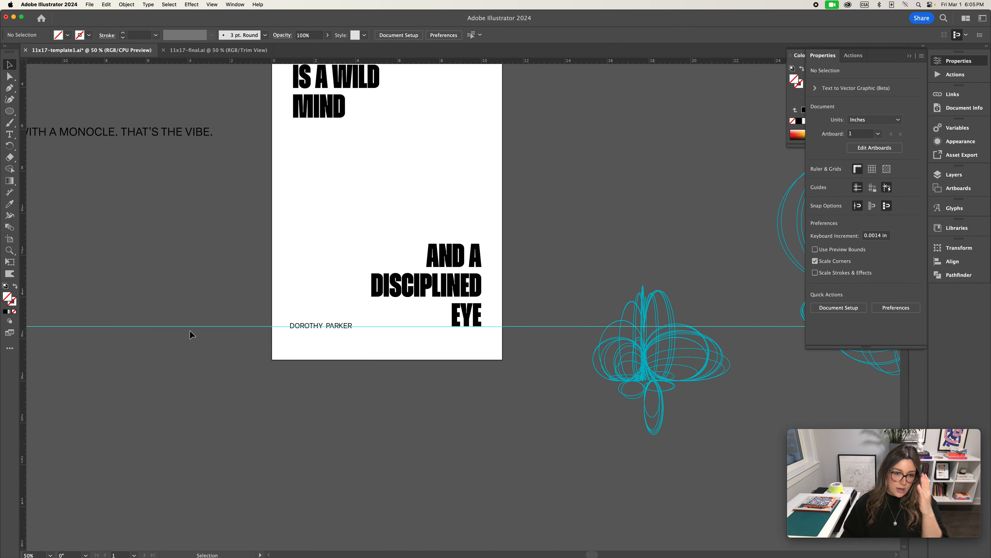
Reposition the author name line so its letters rest on the horizontal guide
drag(343, 328, 341, 322)
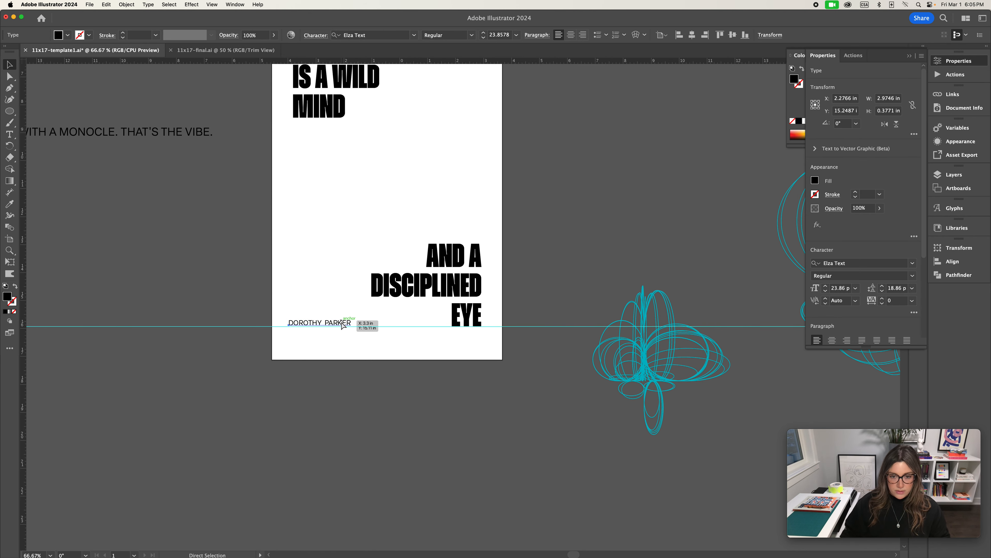
key(super+equal)
click(505, 347)
click(511, 310)
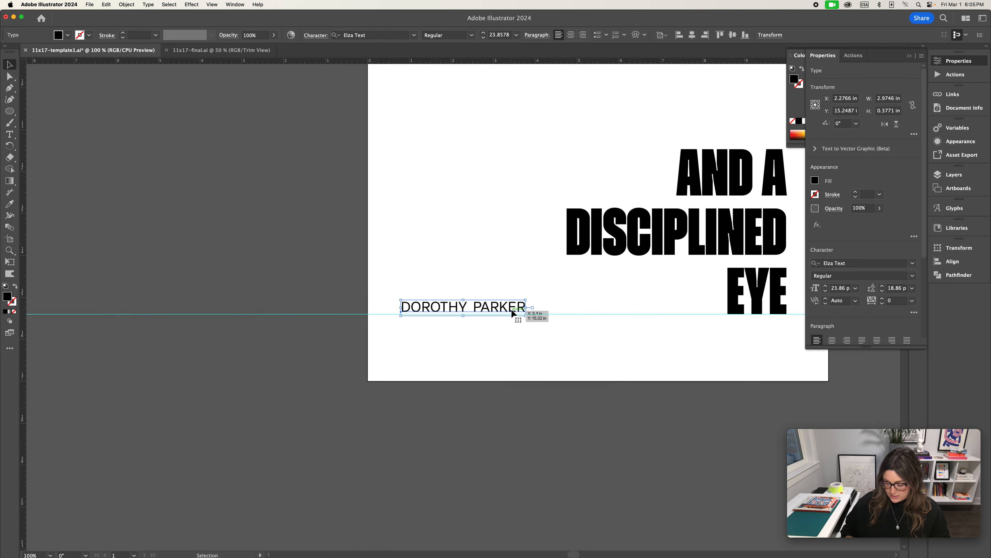
key(Down)
key(Down)
key(Down)
key(Down)
key(Down)
key(Up)
Match the three remaining supporting lines to the author line's text formatting with the Eyedropper
key(super+minus)
key(super+minus)
key(super+minus)
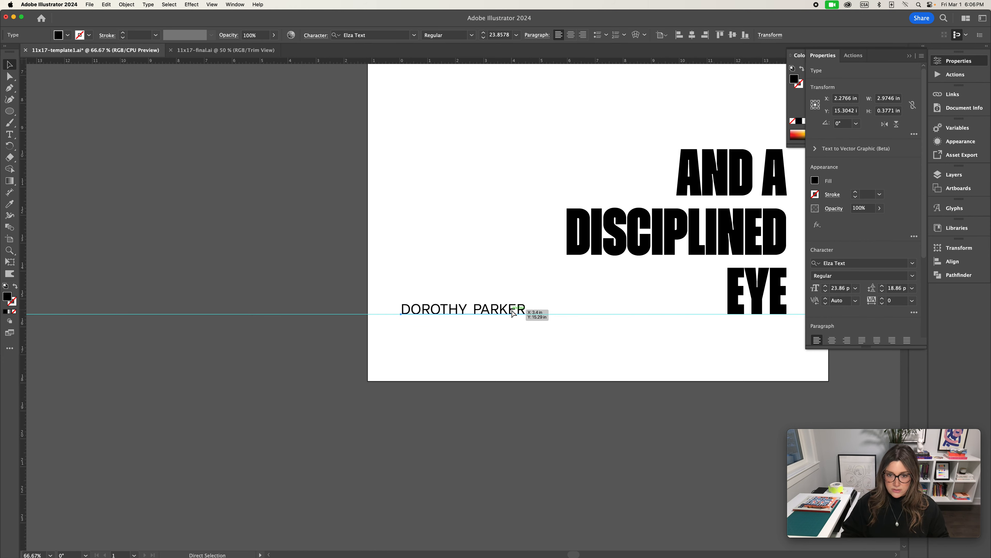
scroll(386, 262, right, 2)
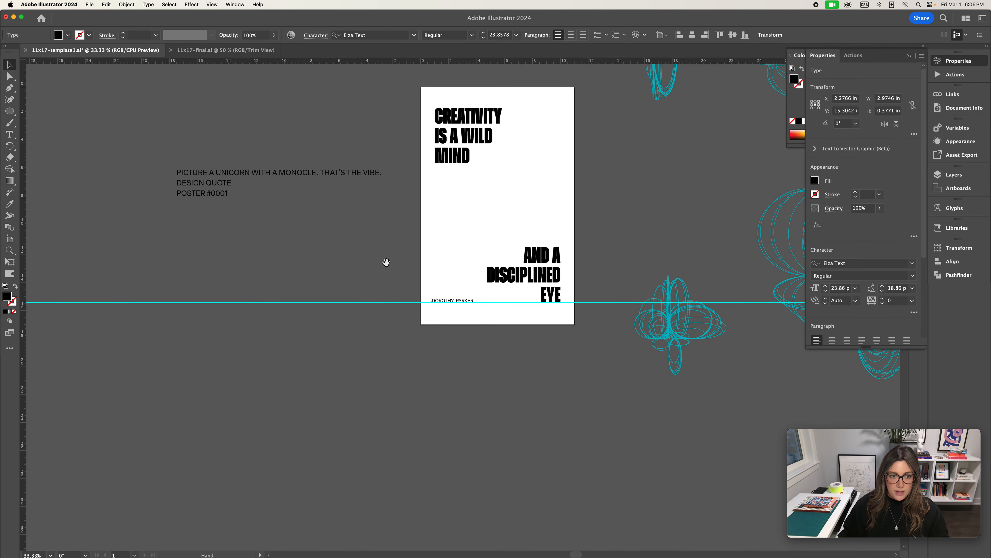
scroll(385, 261, up, 2)
drag(129, 143, 214, 255)
key(i)
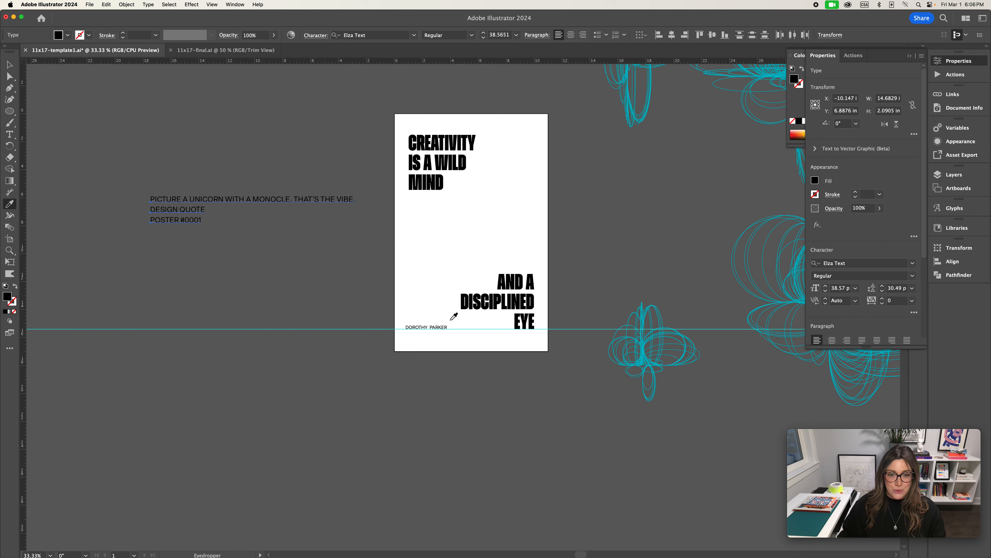
click(442, 324)
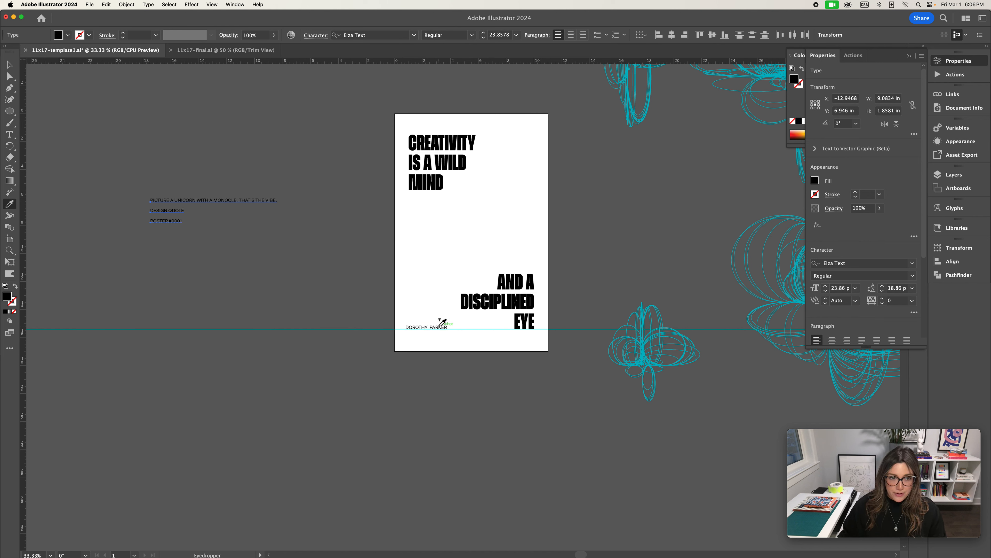
key(v)
click(186, 151)
Rotate the unicorn tagline 90° clockwise and place it along the artboard's right side, above the lower headline
drag(260, 201, 343, 275)
key(super+z)
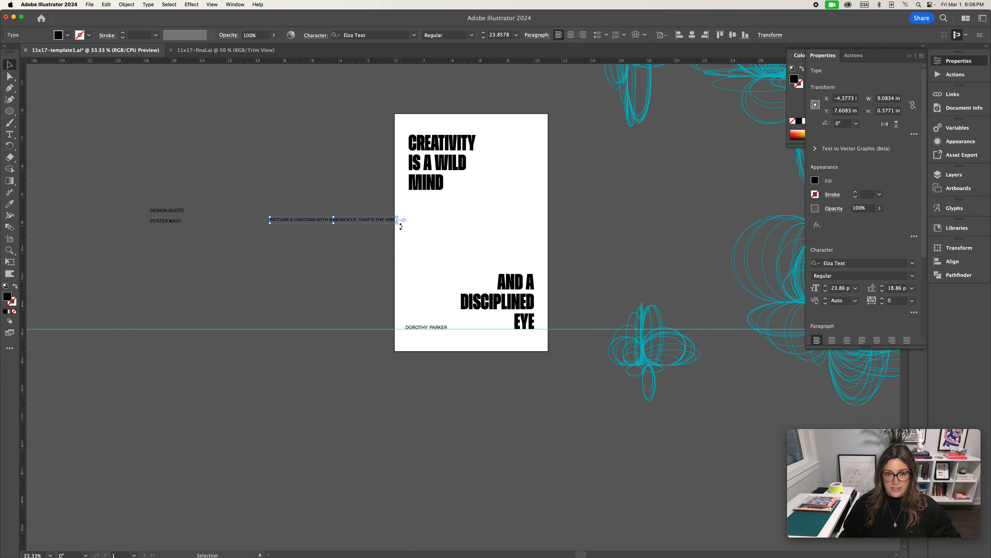
drag(401, 227, 337, 283)
click(355, 226)
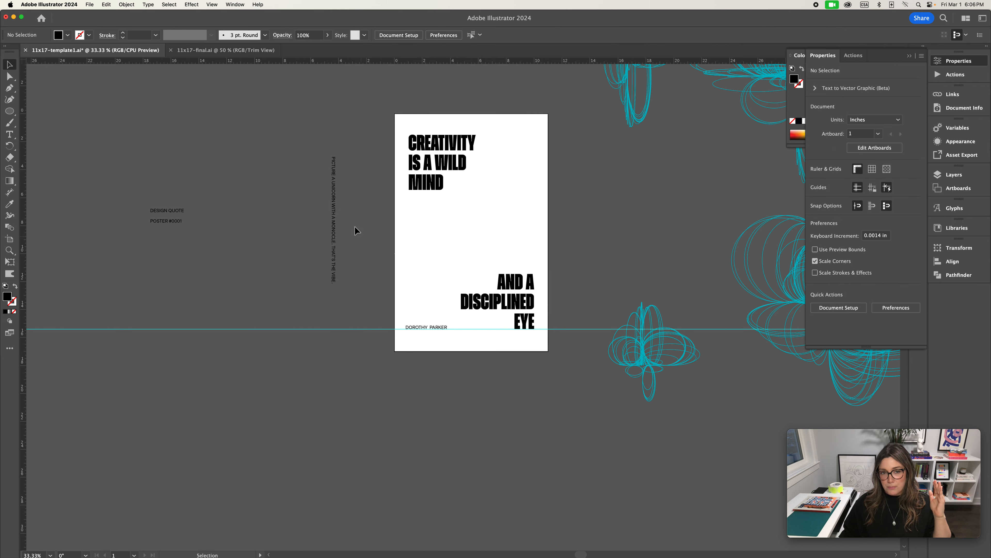
drag(337, 223, 533, 197)
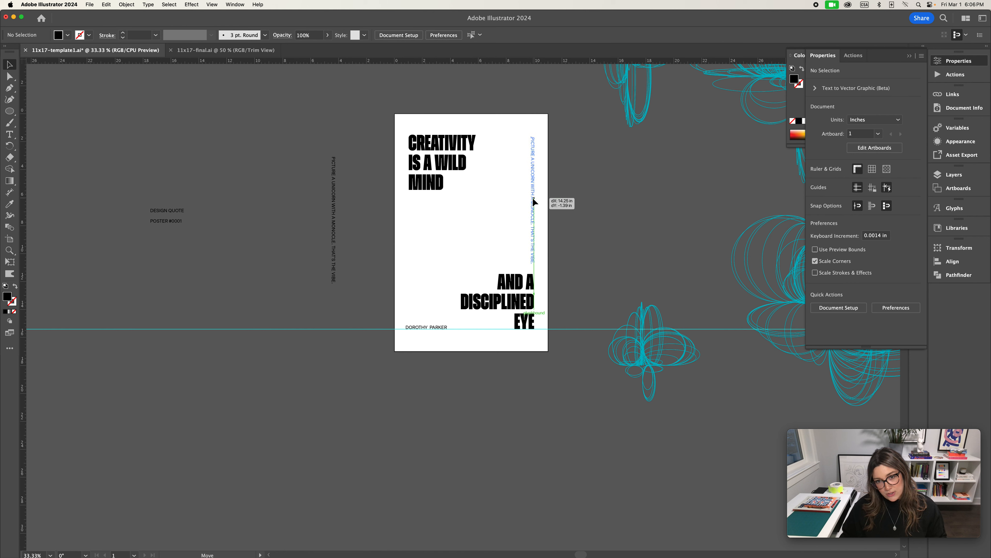
drag(533, 201, 533, 202)
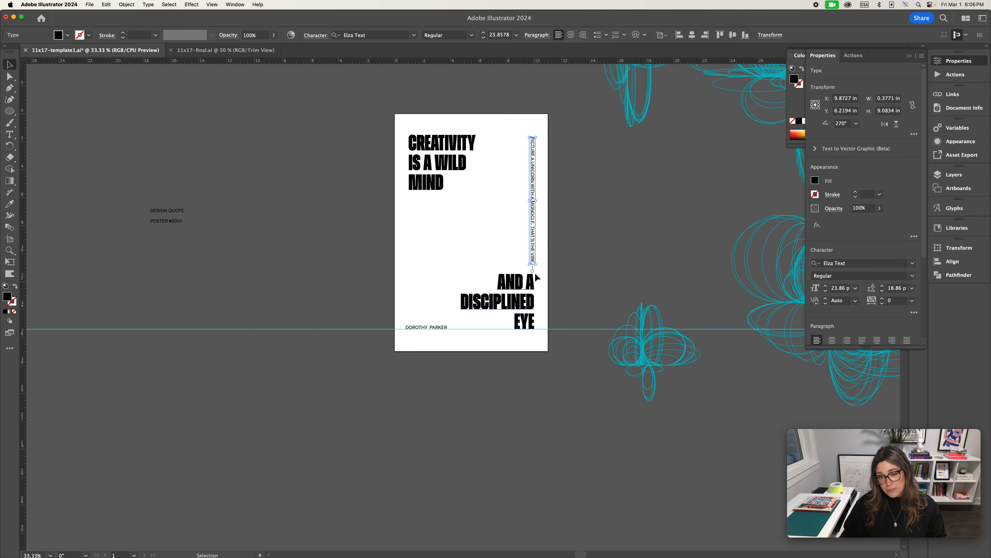
Place a vertical guide at the right edge of the lower headline, at about 10 in
drag(23, 214, 536, 232)
key(super+plus)
key(super+plus)
mouse_move(673, 198)
mouse_down()
mouse_move(662, 230)
mouse_move(672, 202)
mouse_up()
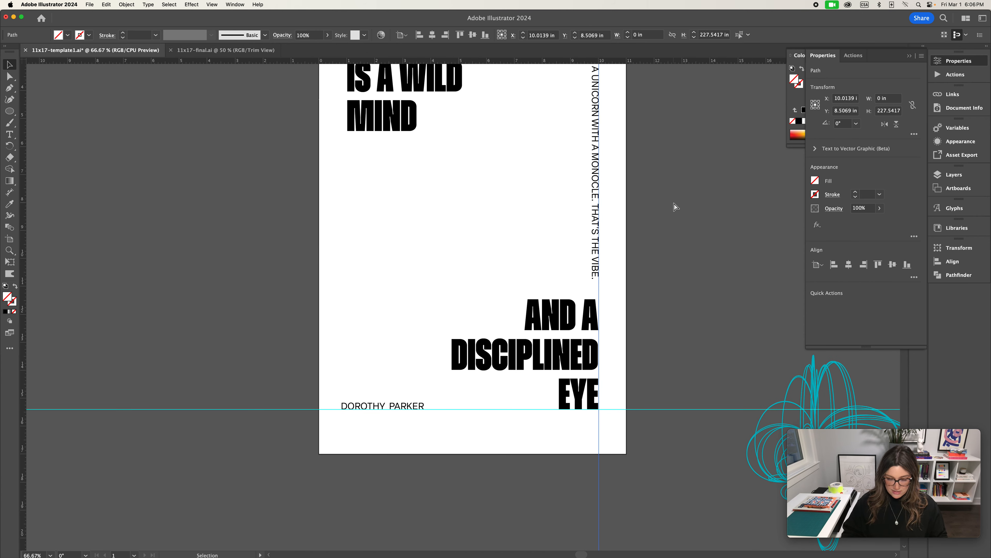
key(super+minus)
key(super+minus)
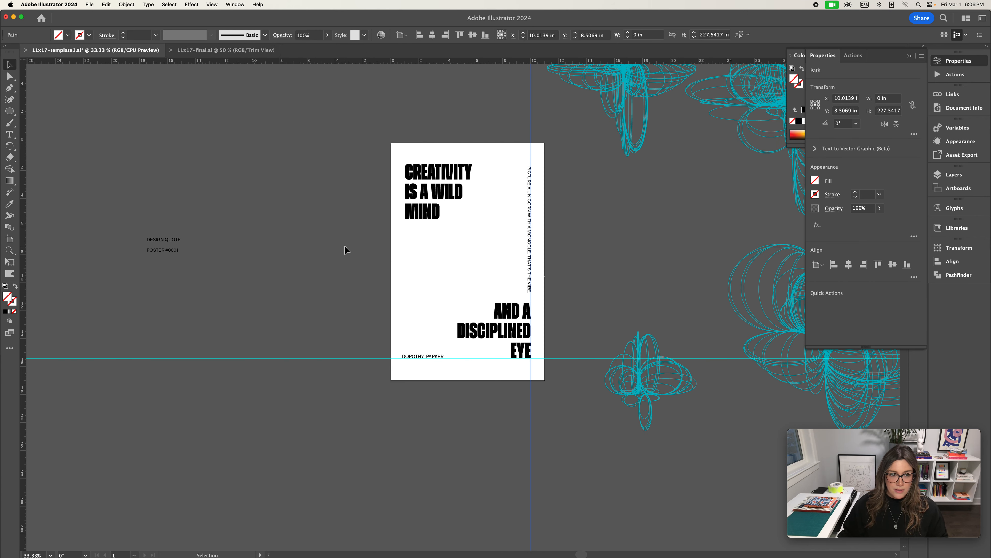
Tighten the gap between the "Design Quote" and "Poster #0001" lines and place both directly below the upper headline
click(251, 193)
drag(174, 240, 174, 247)
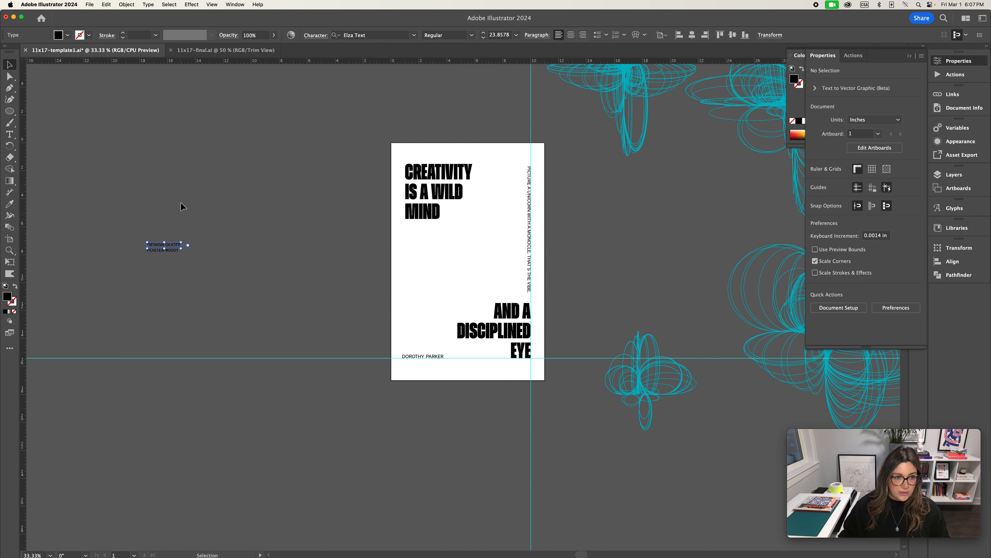
shift+click(173, 251)
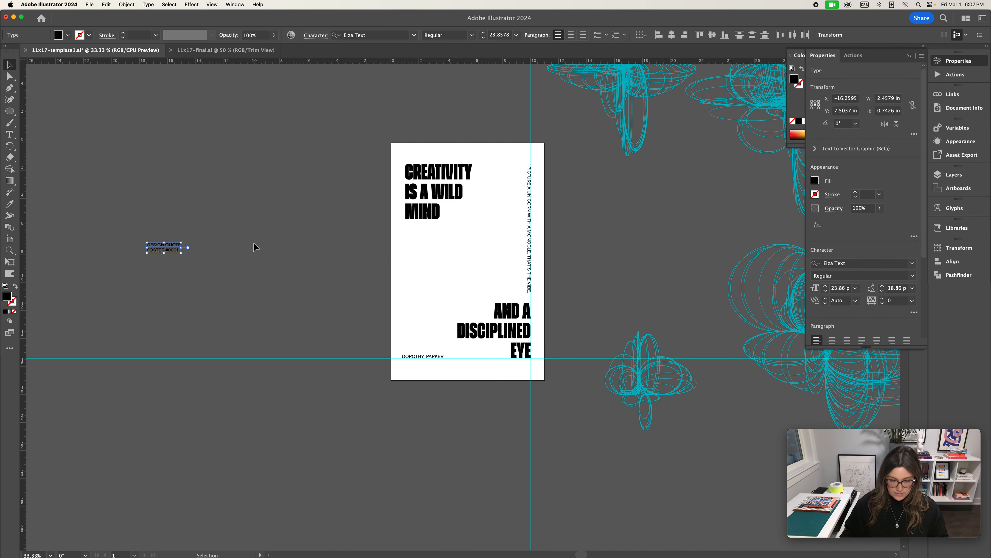
drag(174, 250, 439, 264)
click(453, 255)
key(super+equal)
drag(407, 212, 409, 218)
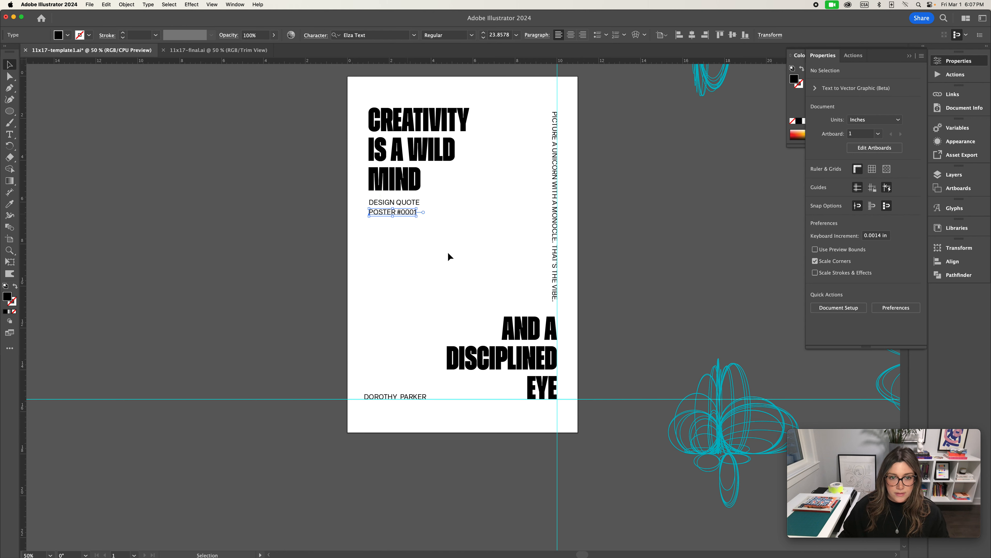
click(390, 236)
Left-align the "Design Quote" and "Poster #0001" lines with the headline group
drag(364, 102, 416, 281)
scroll(859, 297, down, 5)
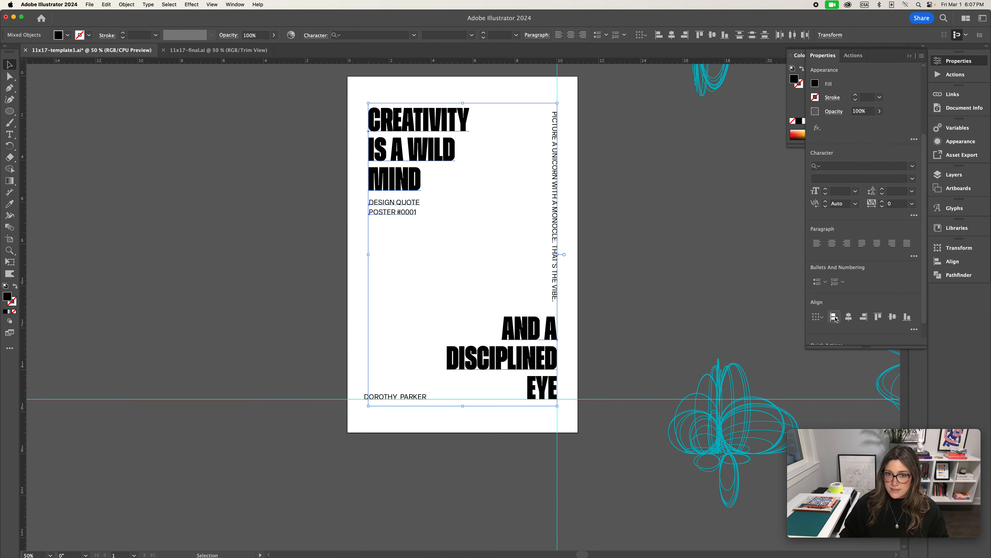
click(273, 147)
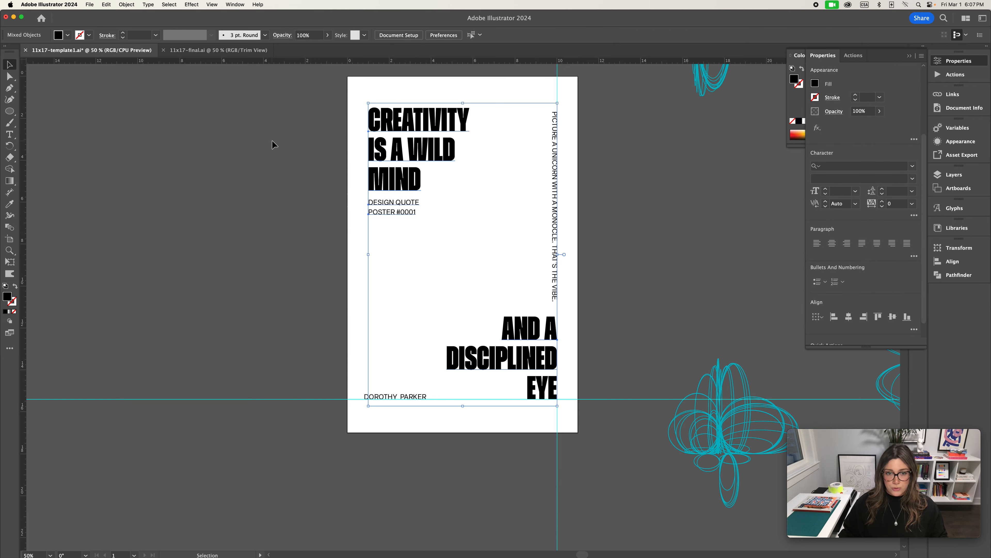
drag(689, 239, 642, 241)
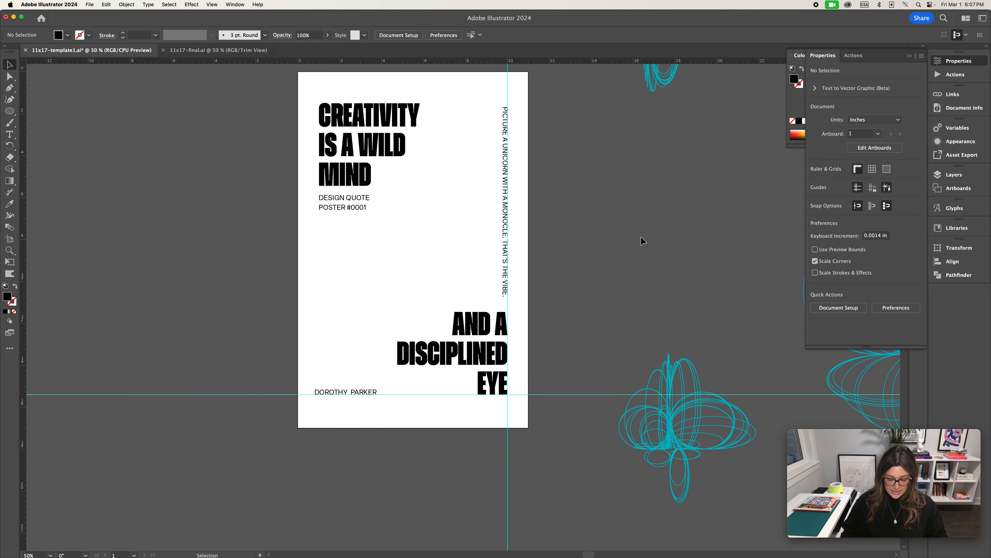
Unlock all objects and delete the vertical guide and the horizontal guide from the poster
key(super+minus)
key(super+minus)
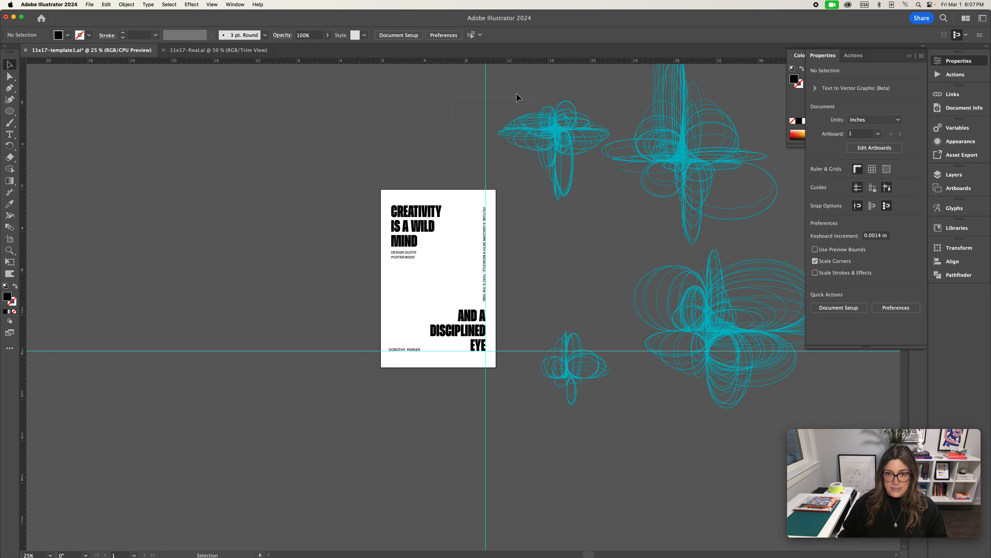
click(486, 90)
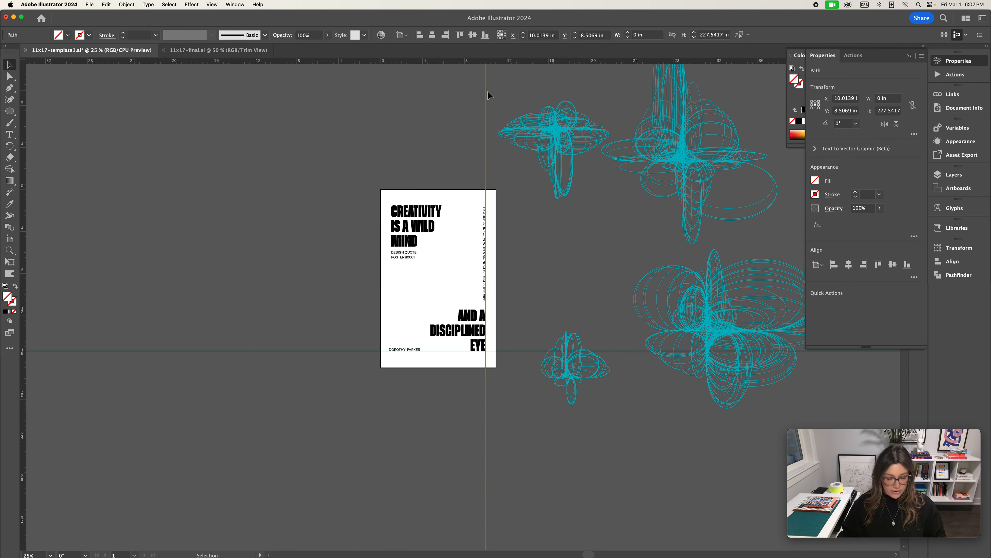
click(524, 89)
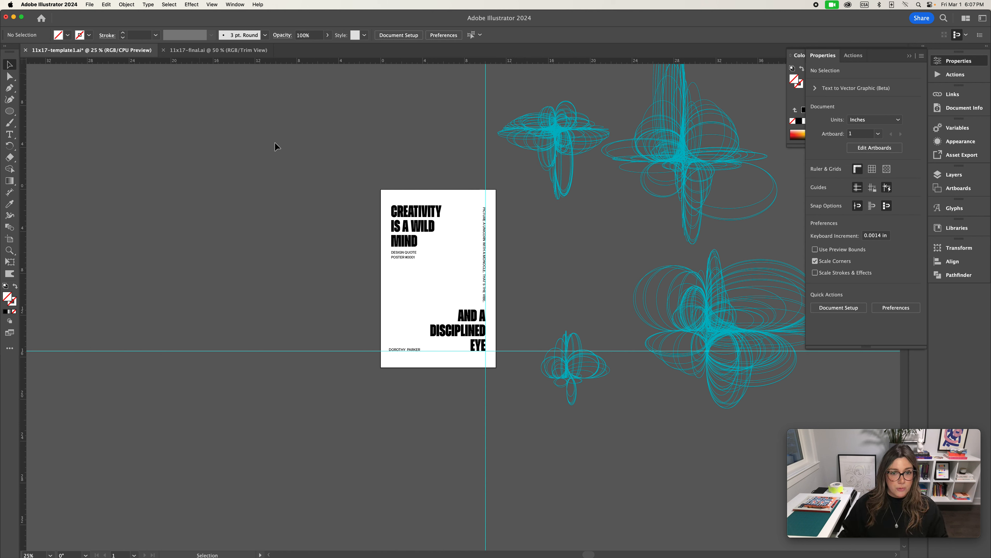
click(127, 5)
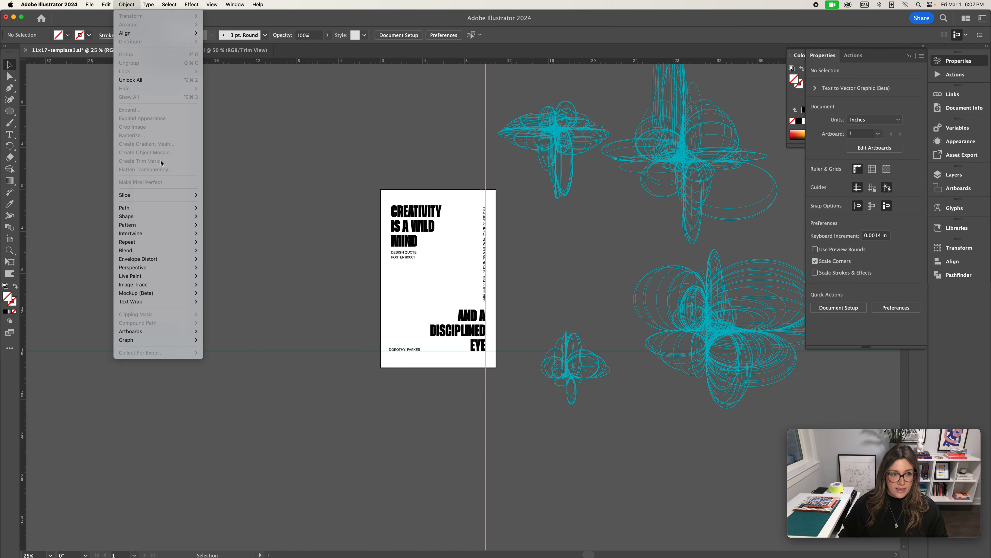
click(139, 80)
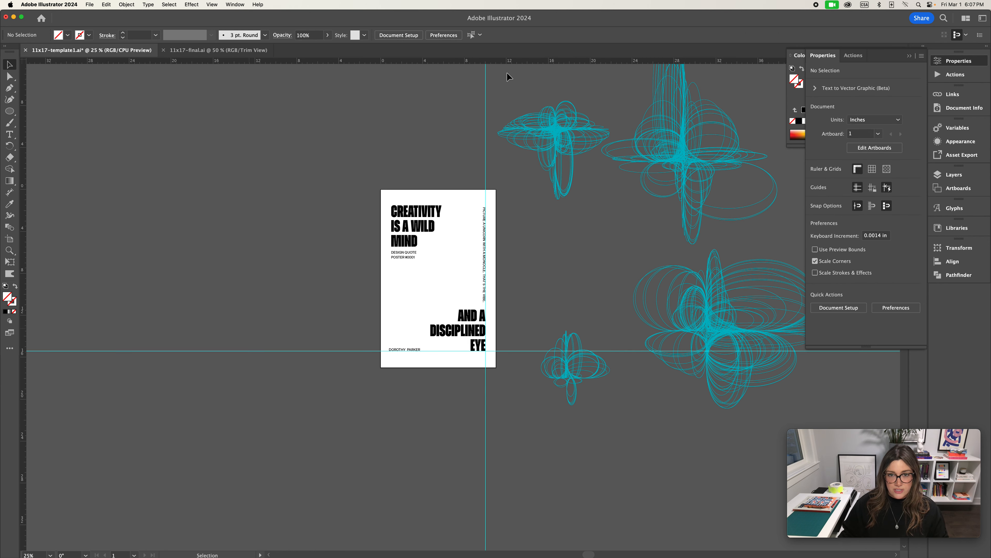
drag(455, 97, 456, 95)
key(Delete)
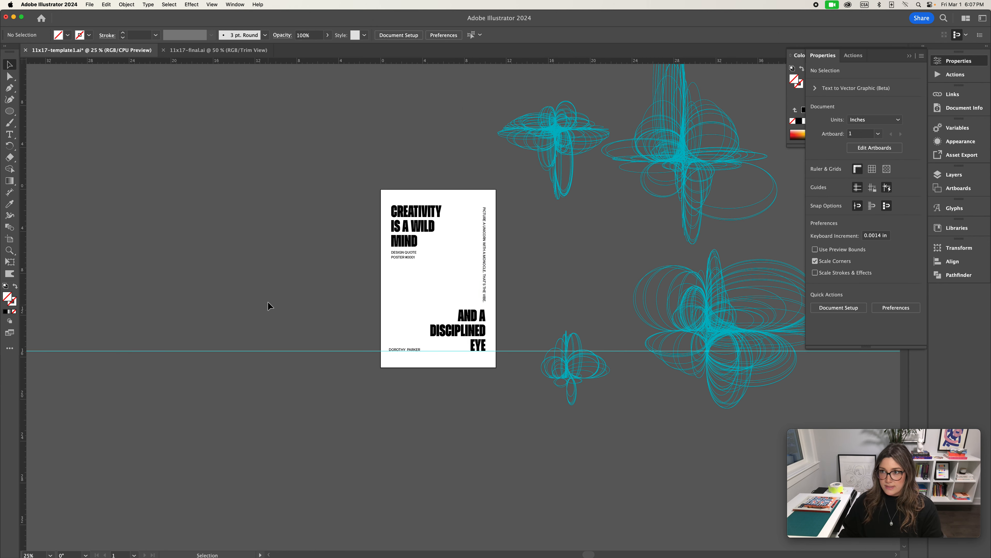
drag(284, 416, 284, 417)
key(Delete)
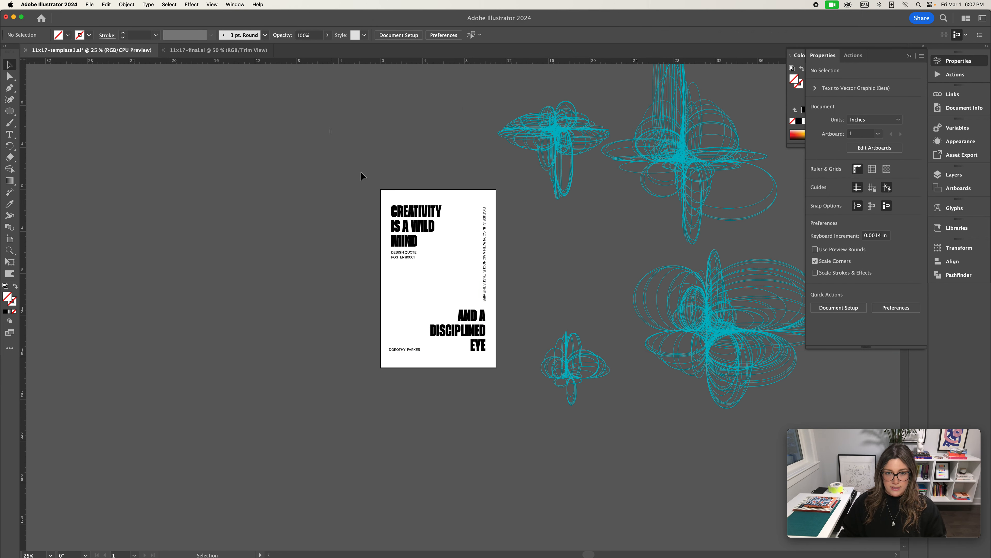
Group all the poster text and center the group horizontally and vertically on the artboard
drag(394, 240, 493, 360)
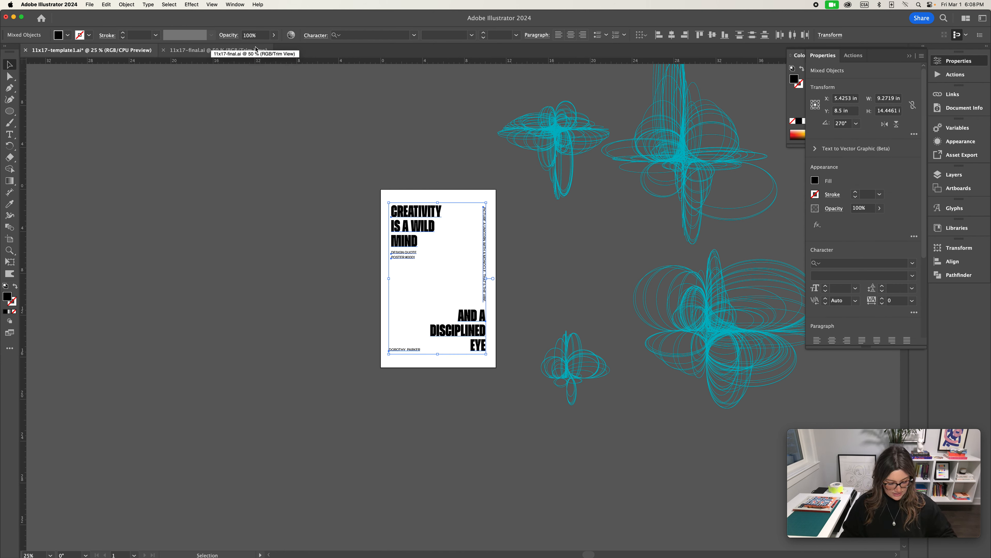
key(super+g)
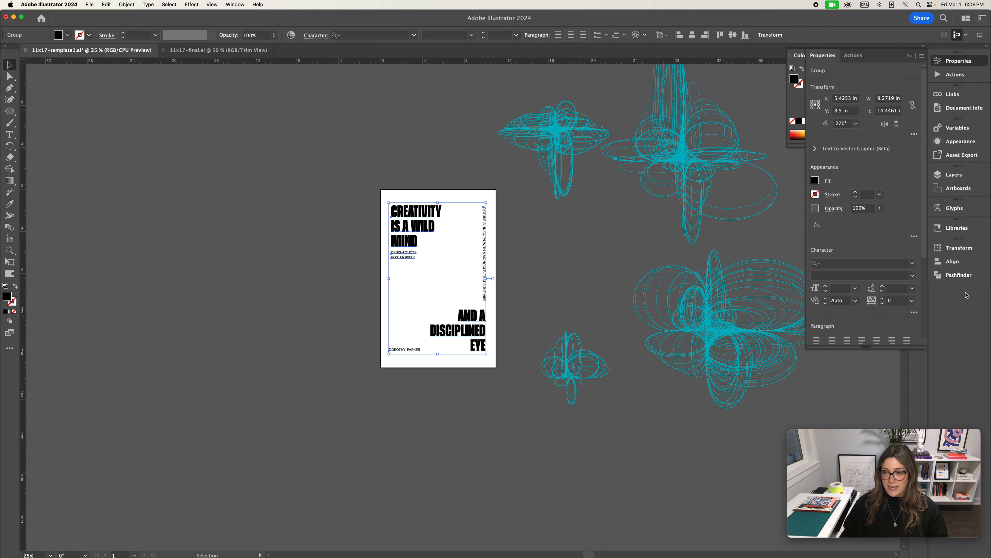
scroll(866, 242, down, 5)
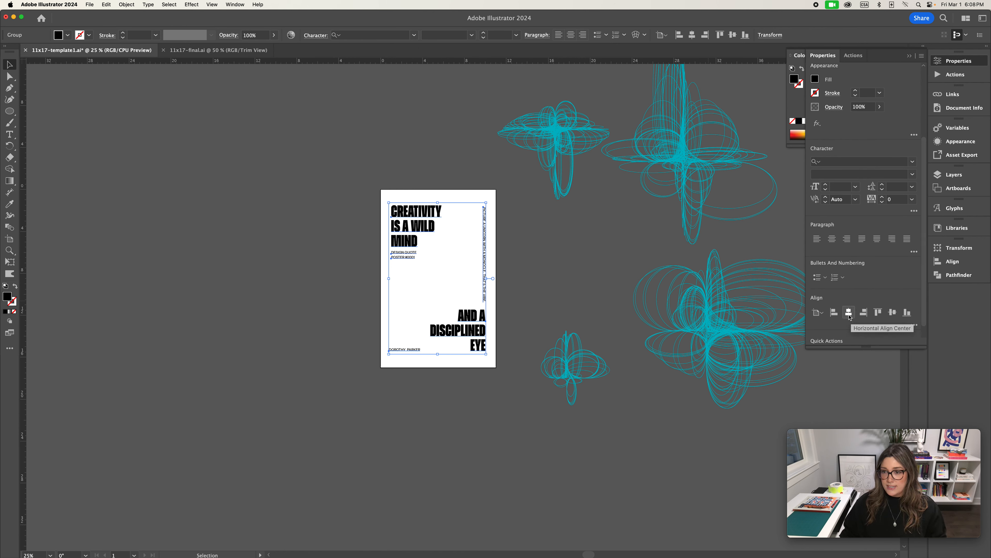
click(848, 313)
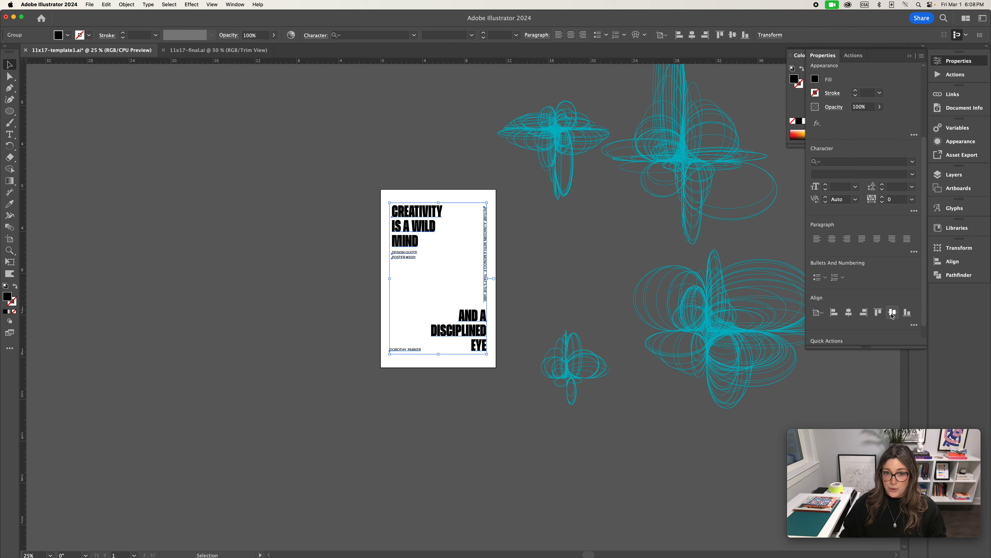
click(892, 312)
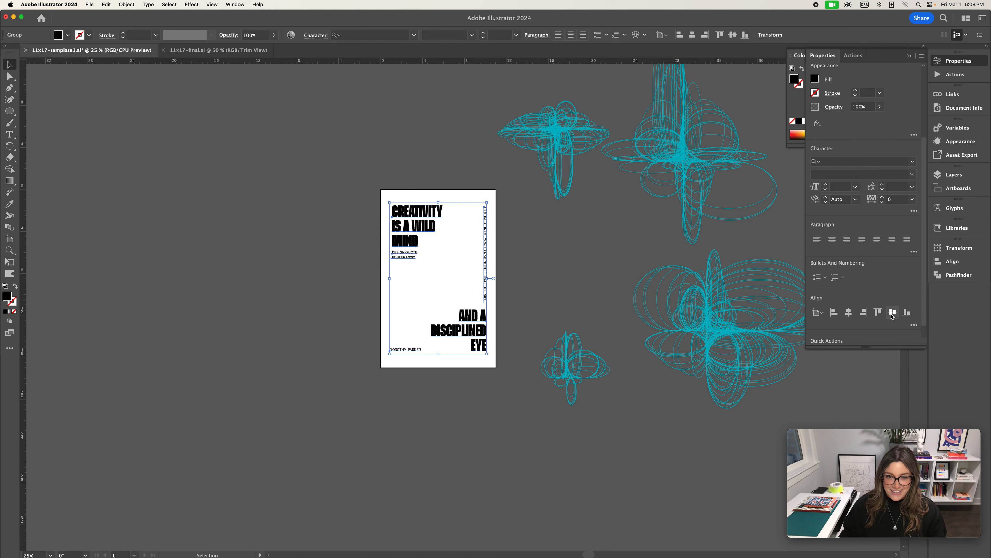
click(576, 255)
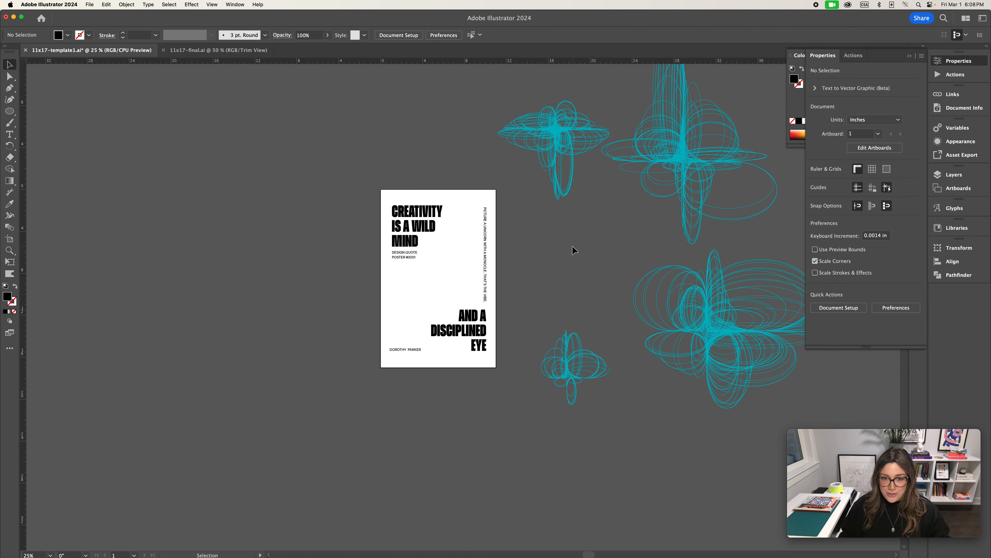
Bring the text group to the front of the stacking order
drag(534, 387, 511, 385)
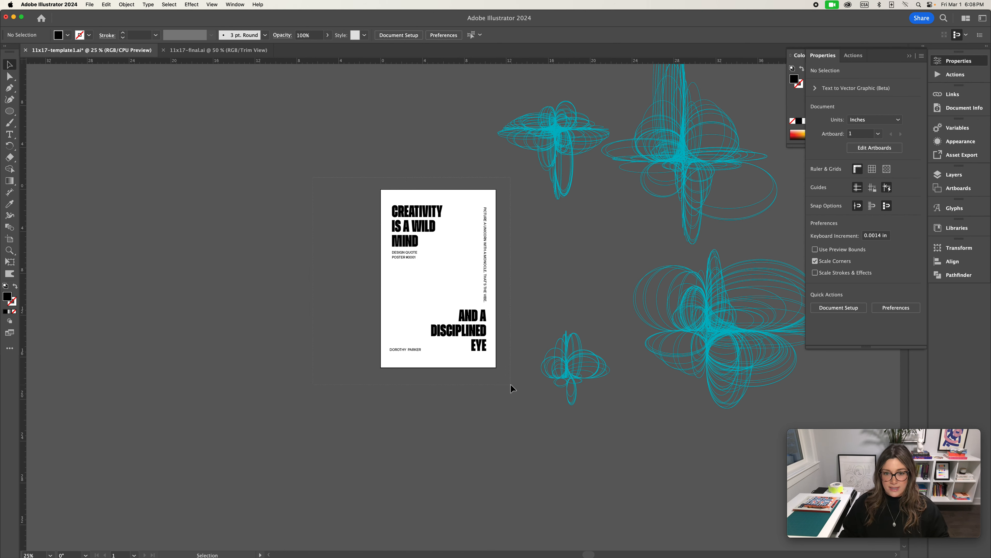
click(229, 207)
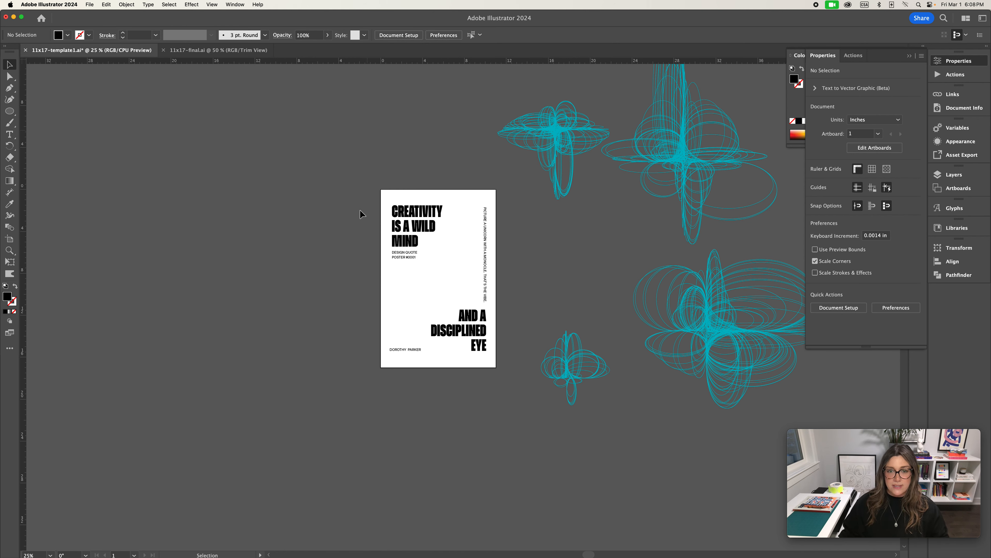
click(421, 233)
click(127, 5)
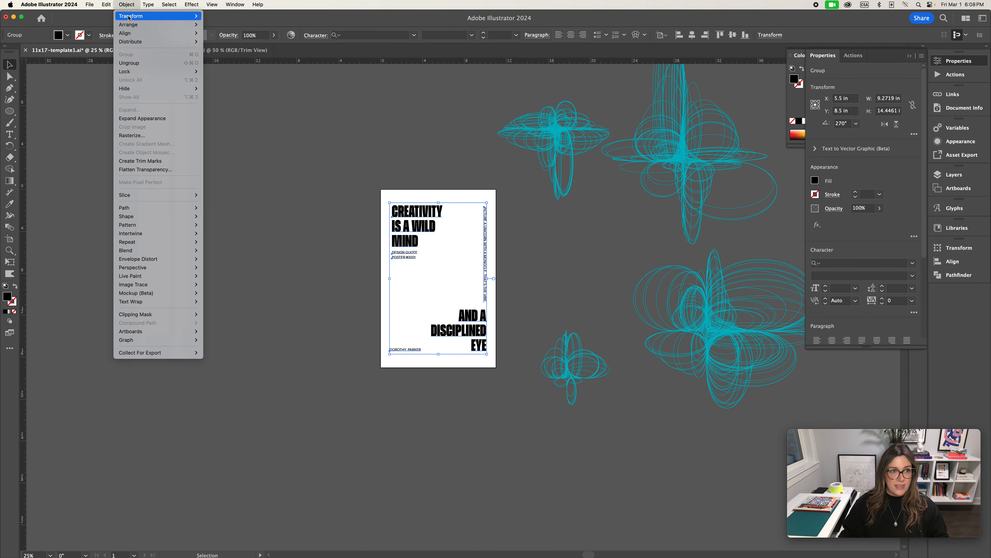
mouse_move(156, 25)
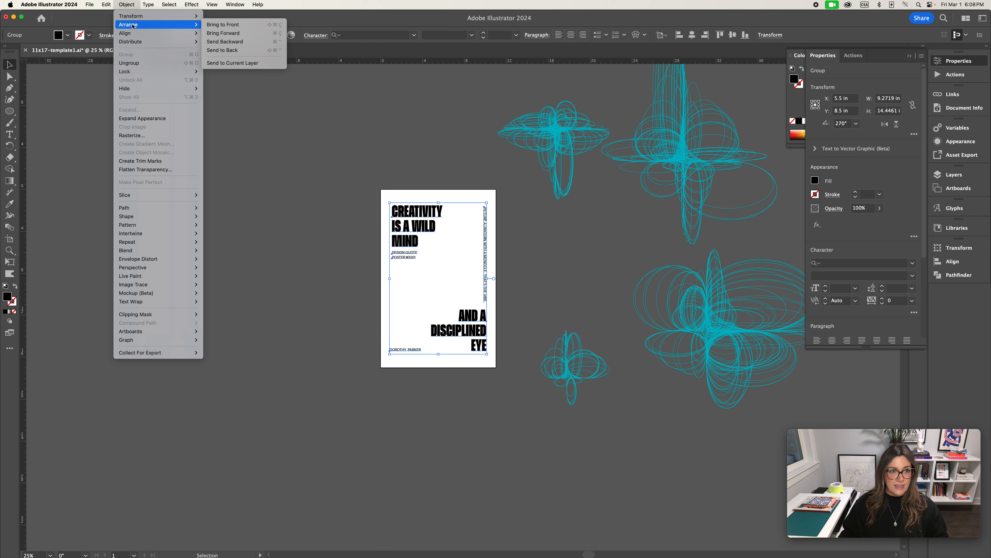
click(230, 25)
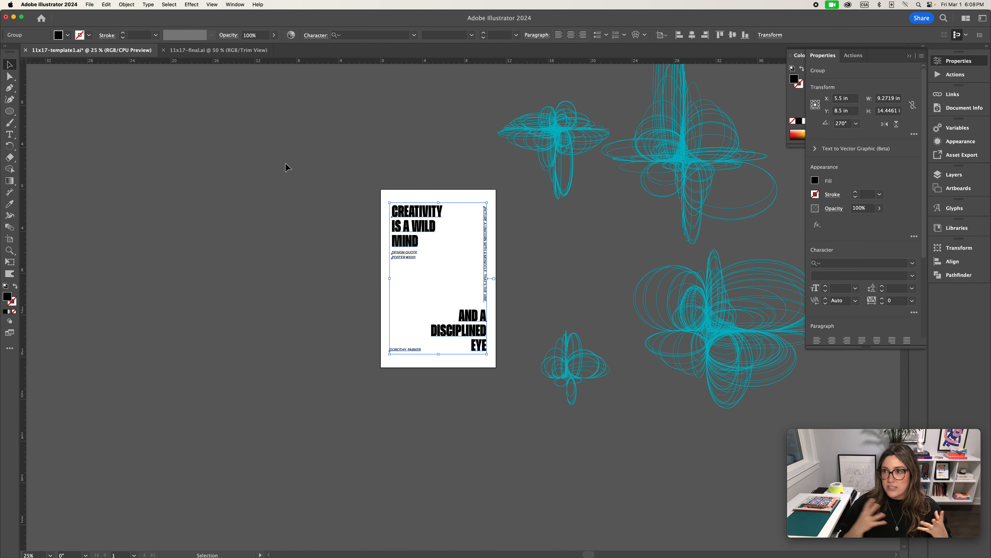
click(424, 166)
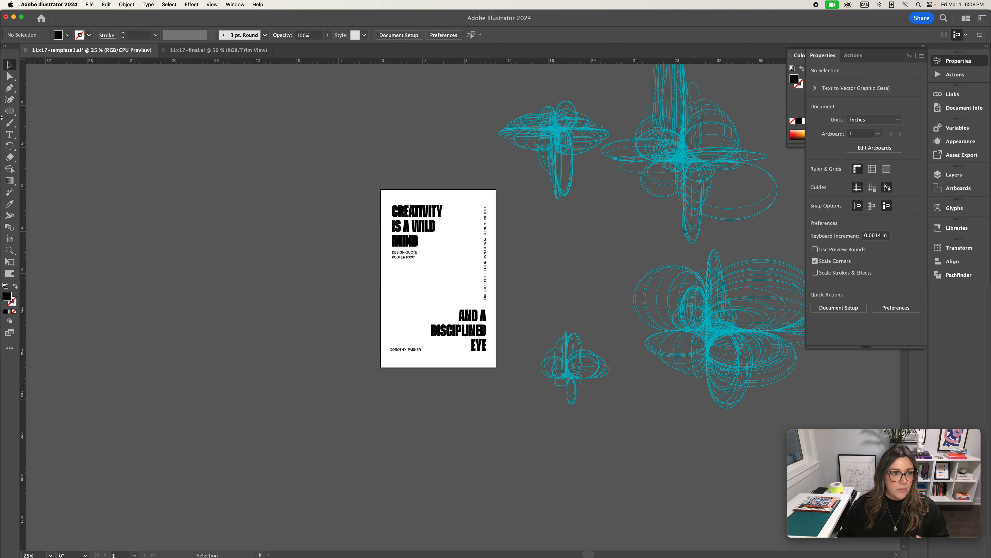
Draw a rectangle about 11 × 17.04 in covering the artboard and fill it with #cccccc
click(9, 111)
click(43, 112)
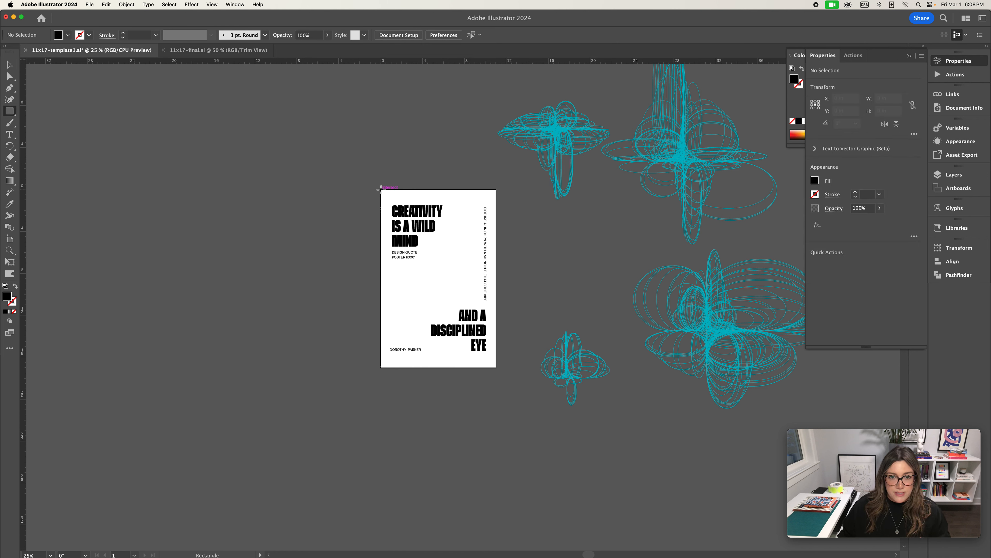
drag(382, 192, 496, 368)
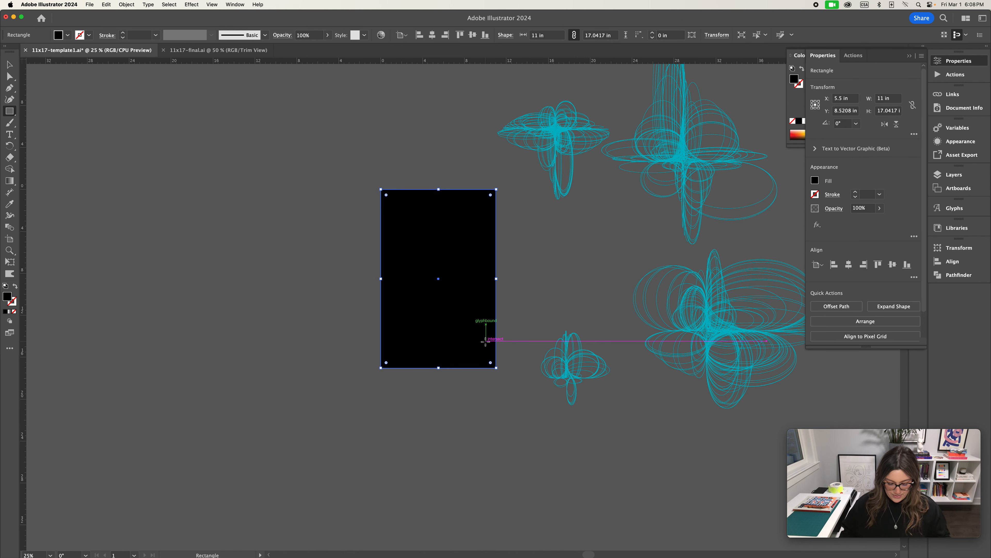
key(super+equal)
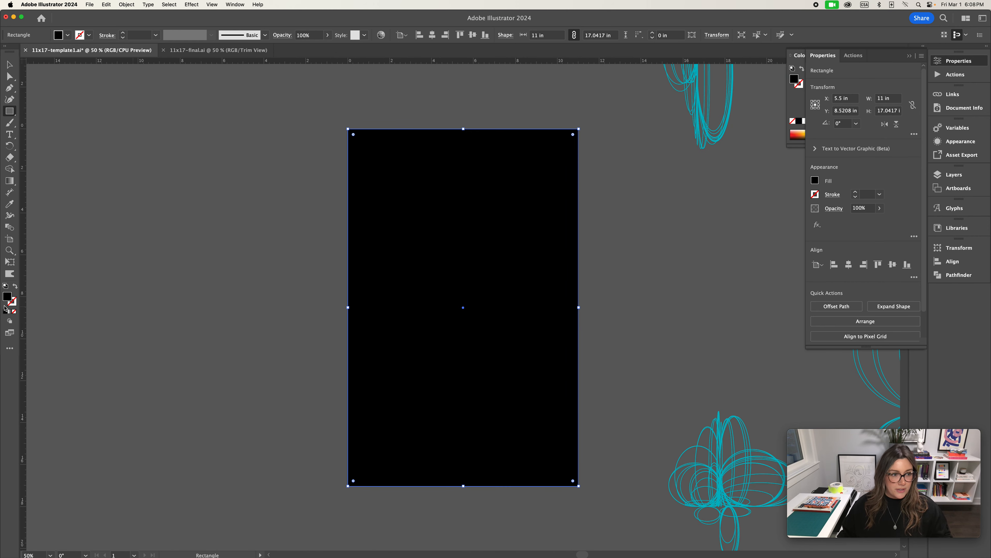
double_click(7, 298)
text(cccccc)
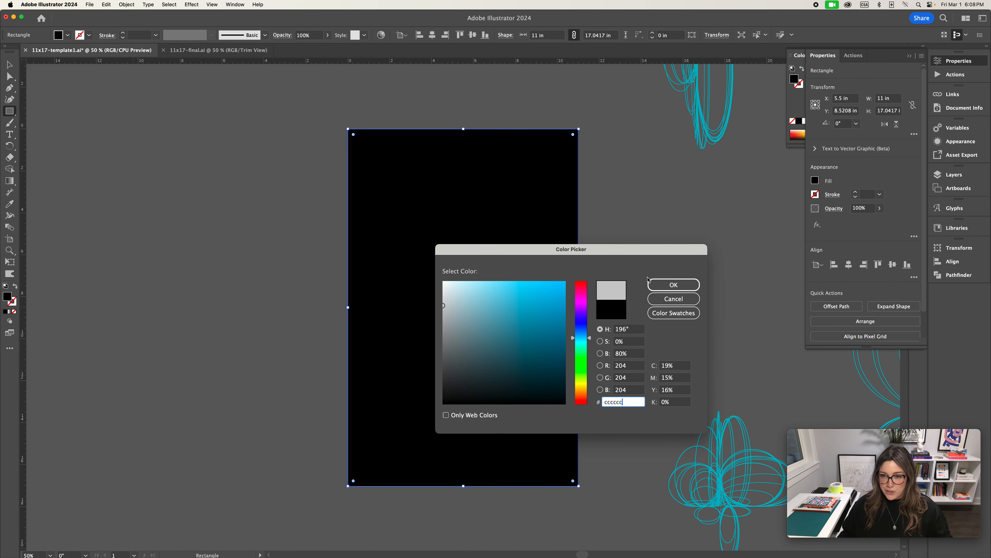
click(673, 285)
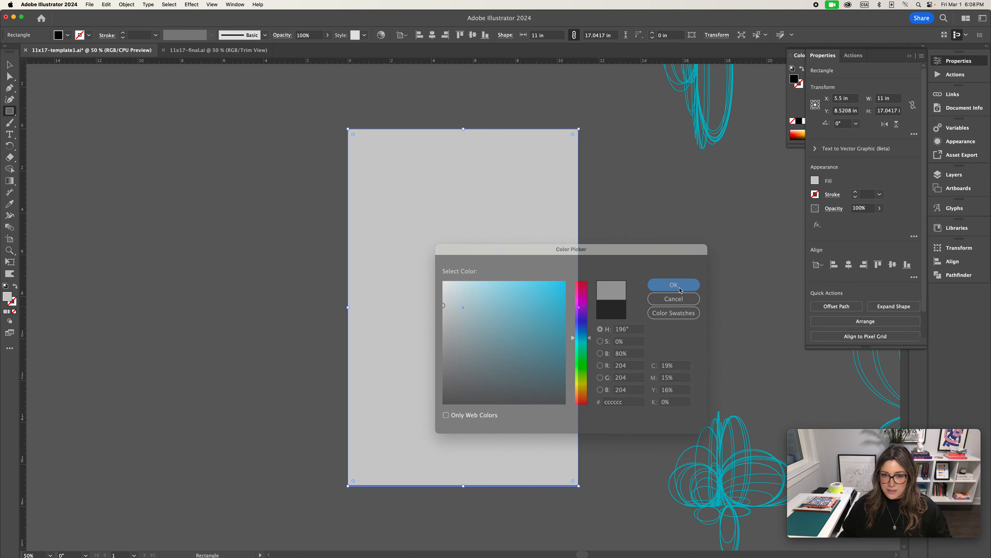
Send the gray background rectangle to the back, behind the text
click(126, 5)
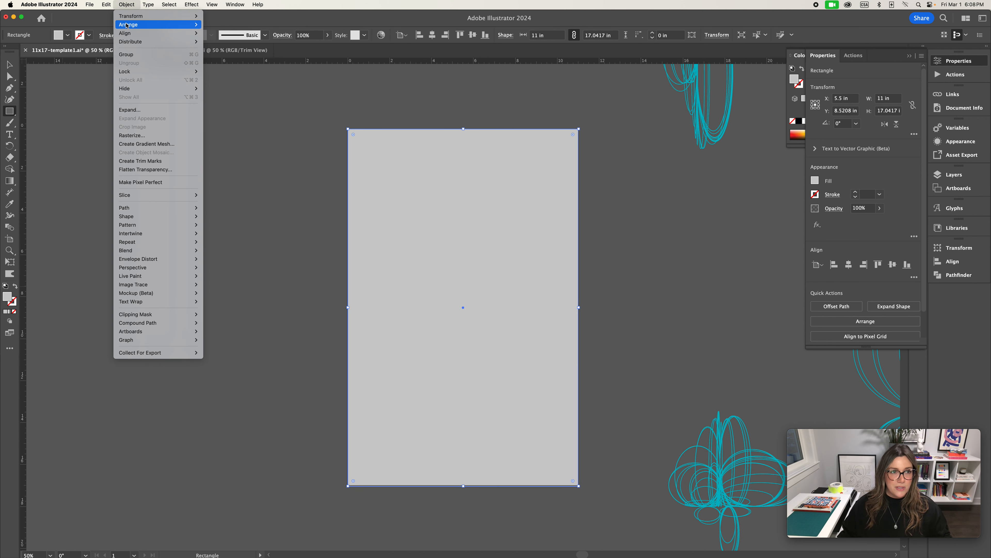
mouse_move(156, 24)
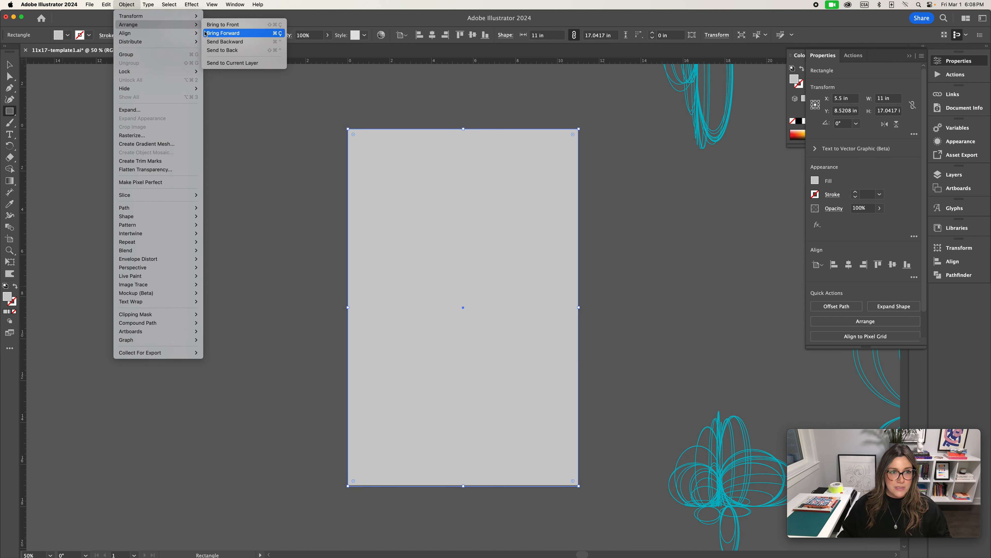
click(220, 50)
key(v)
click(95, 100)
Move one ellipse line shape behind the upper headline and the large one behind the lower headline
key(super+minus)
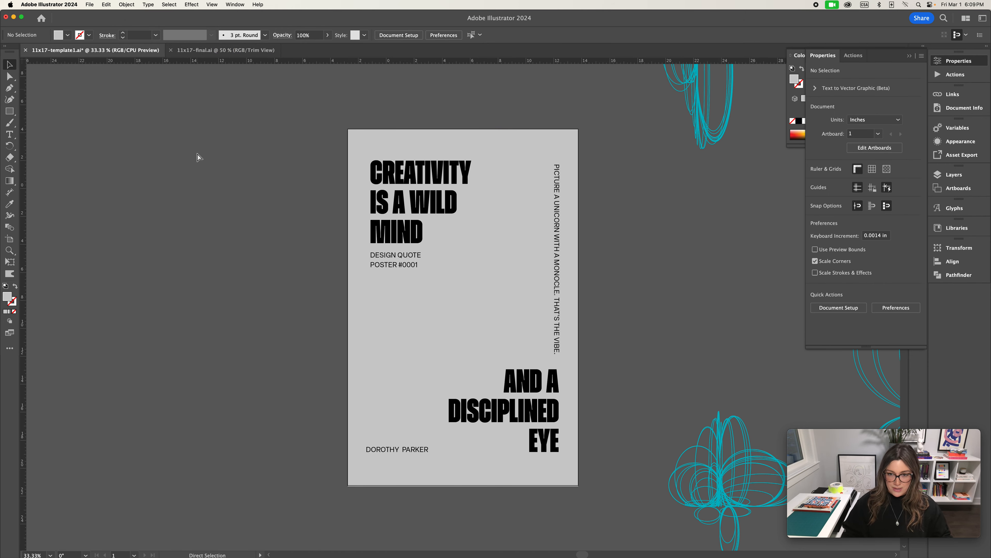
drag(622, 114, 447, 253)
click(650, 280)
drag(653, 234, 540, 221)
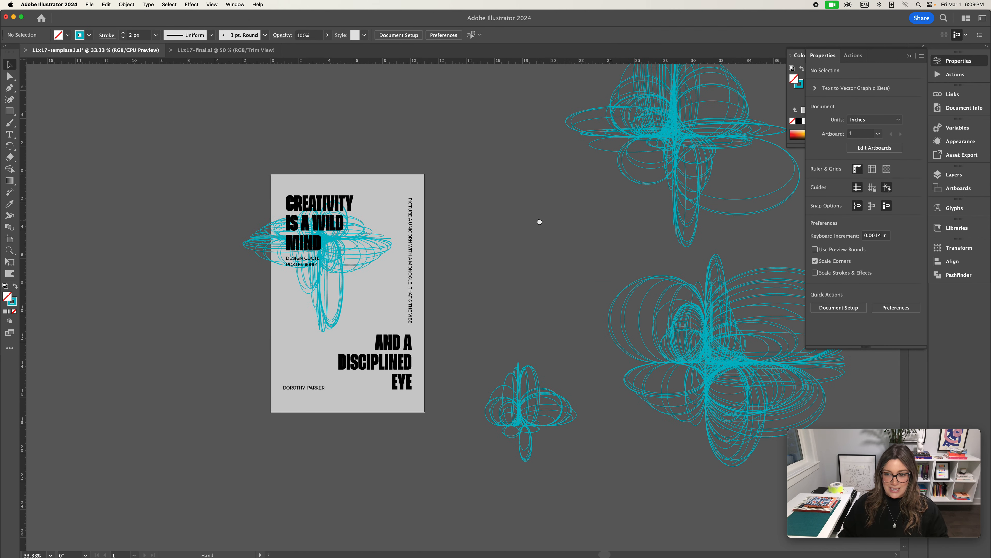
drag(711, 371, 381, 381)
click(361, 183)
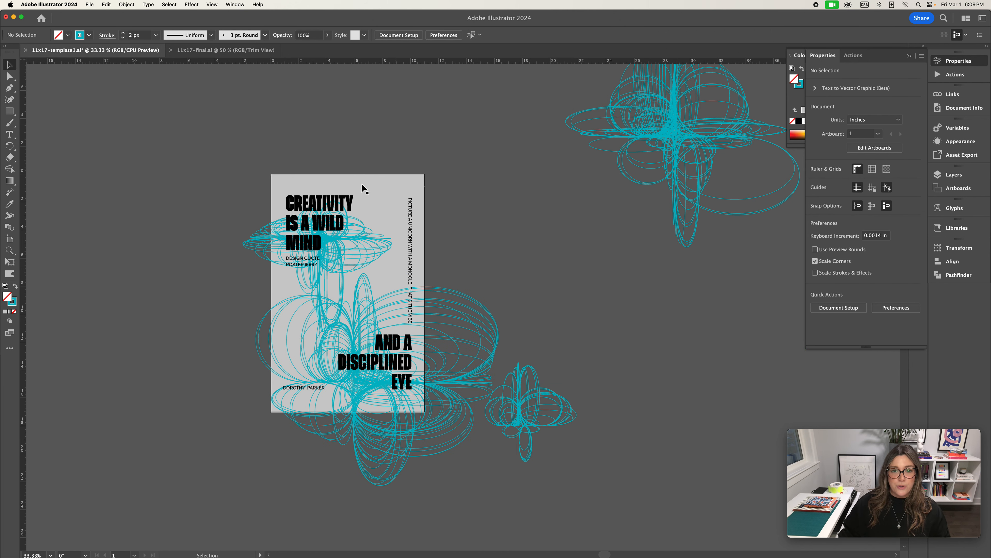
Extend the gray background rectangle slightly past the artboard on all sides as bleed
click(361, 183)
drag(424, 174, 433, 168)
drag(272, 412, 260, 418)
click(528, 279)
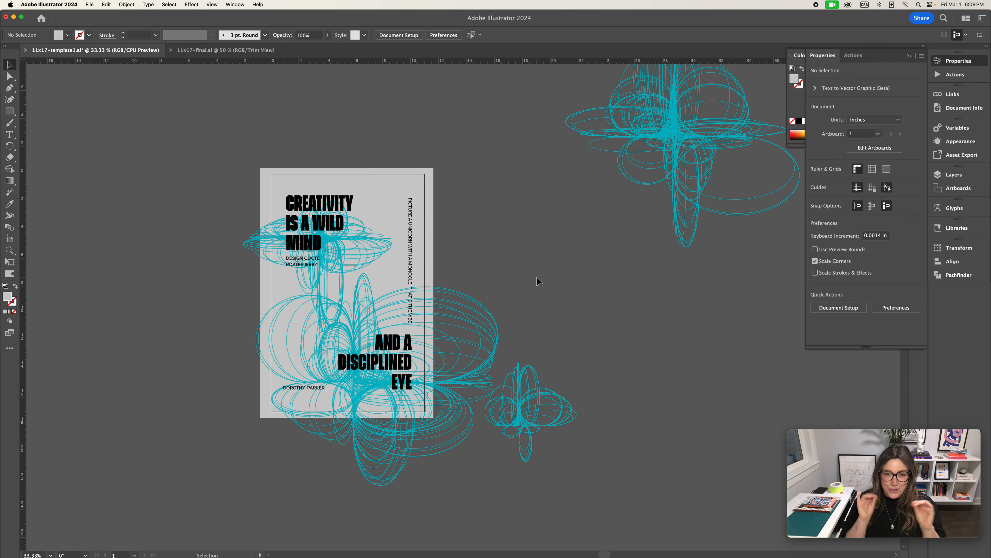
Scale the lower line shape down to about 13.3 in wide and rotate it about 74° counterclockwise
click(487, 313)
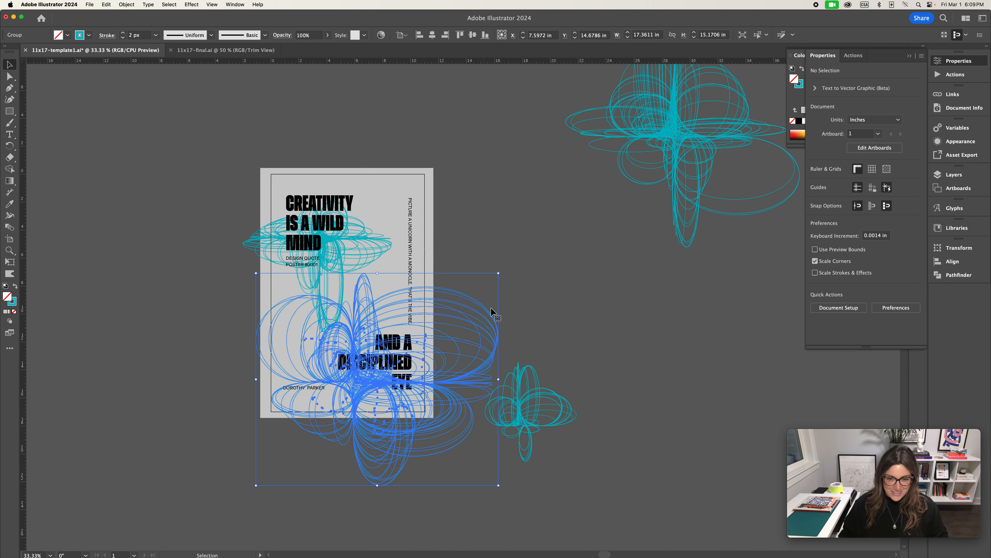
drag(488, 286, 461, 323)
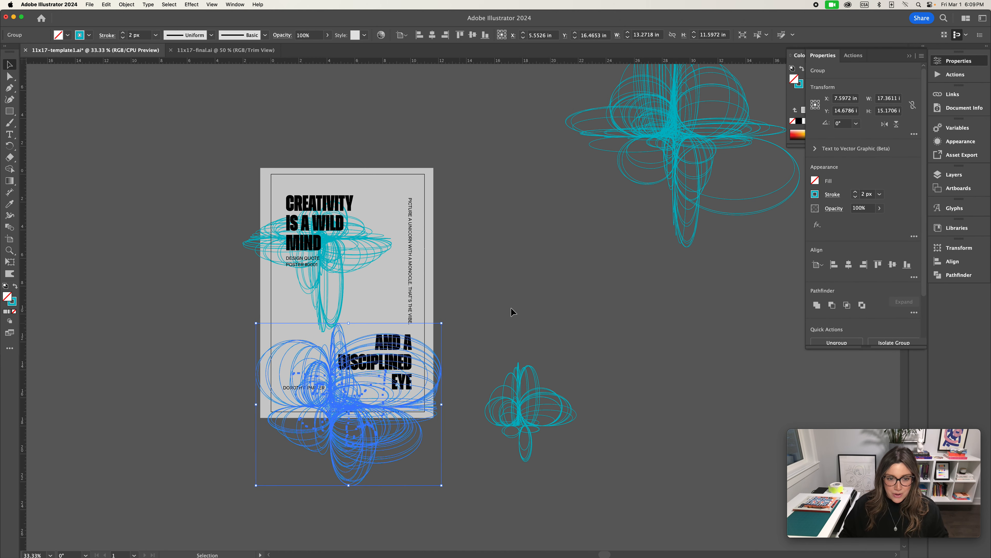
drag(240, 338, 305, 488)
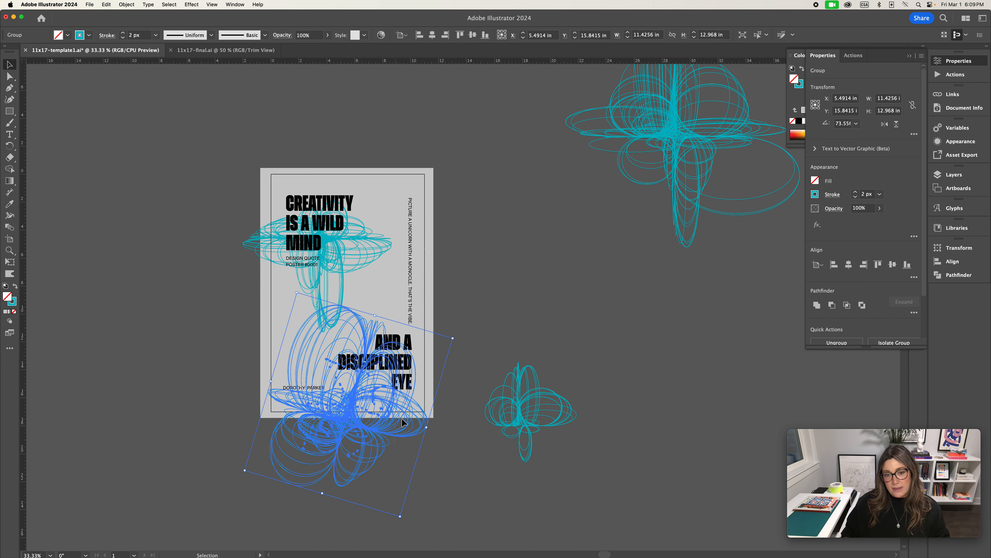
Move the rotated line shape right and slightly up so it overlaps the artboard's lower right corner
click(446, 367)
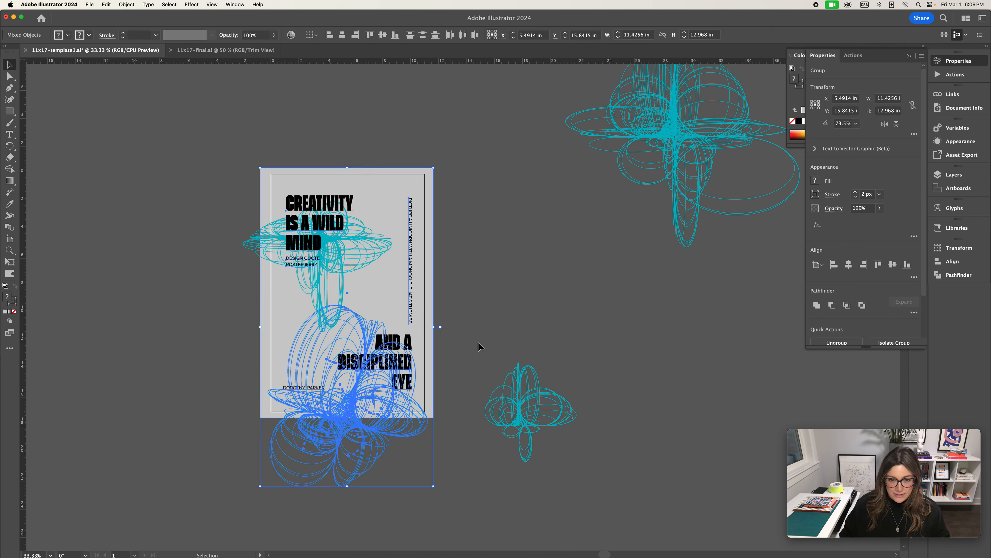
drag(373, 429, 414, 416)
click(496, 275)
Preview the poster cropped to the artboard in Trim View and return to the normal view
click(211, 5)
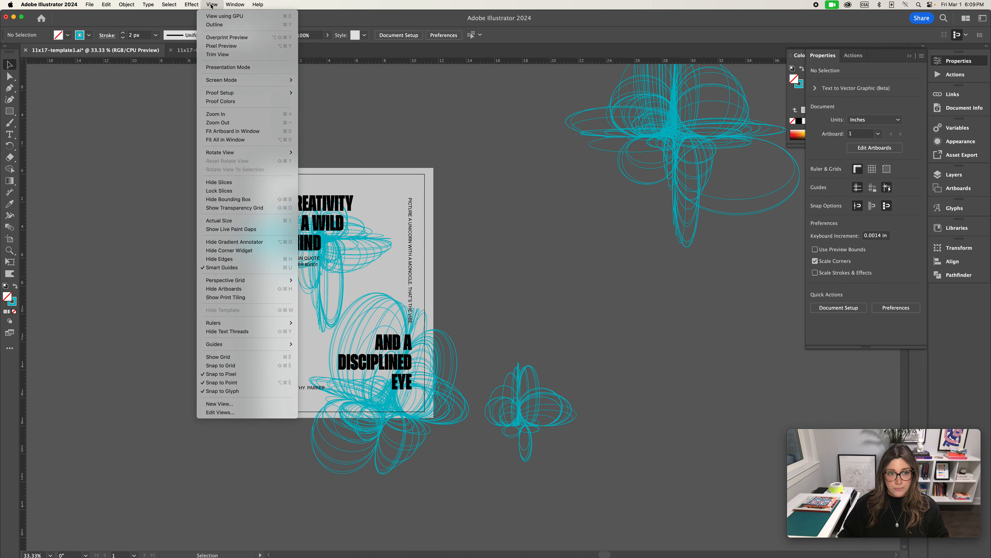
click(223, 55)
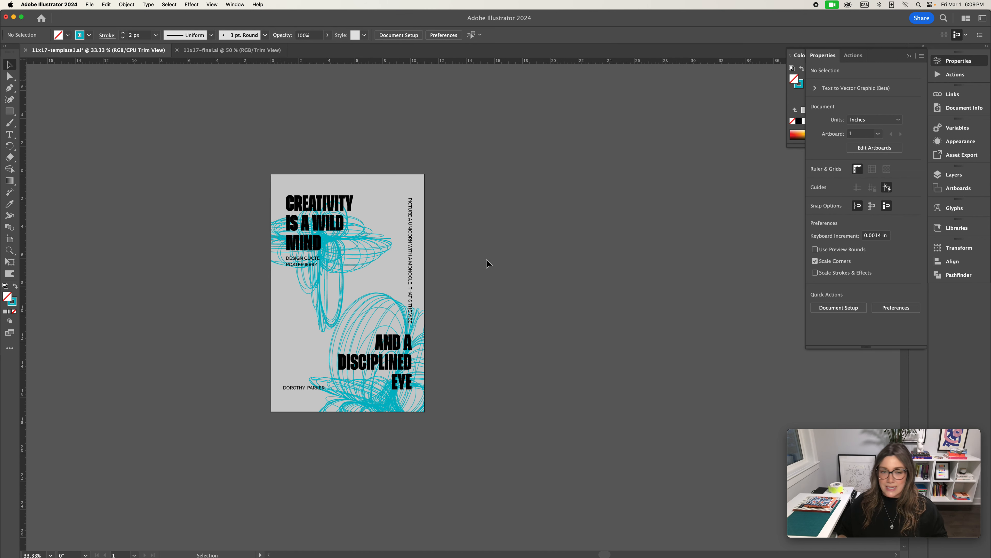
click(212, 5)
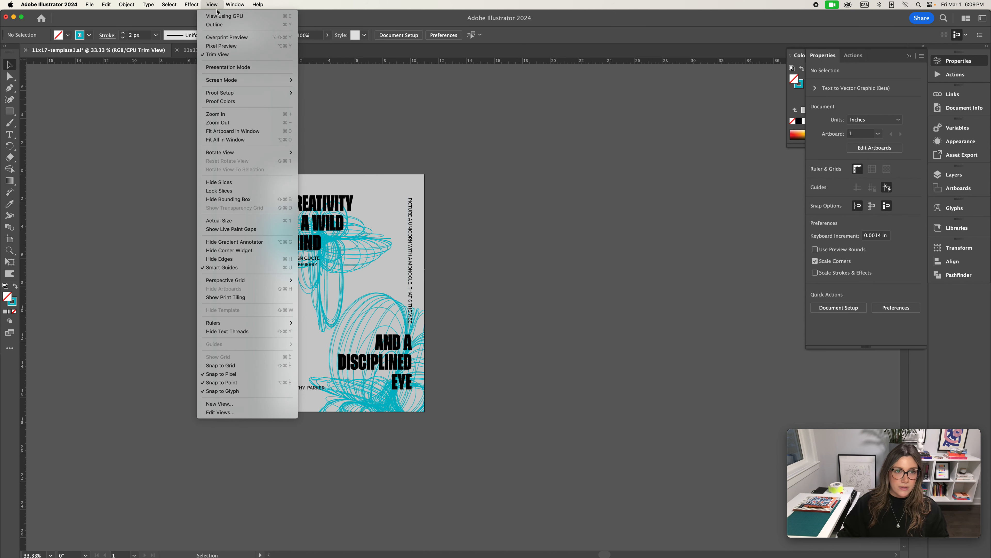
click(227, 57)
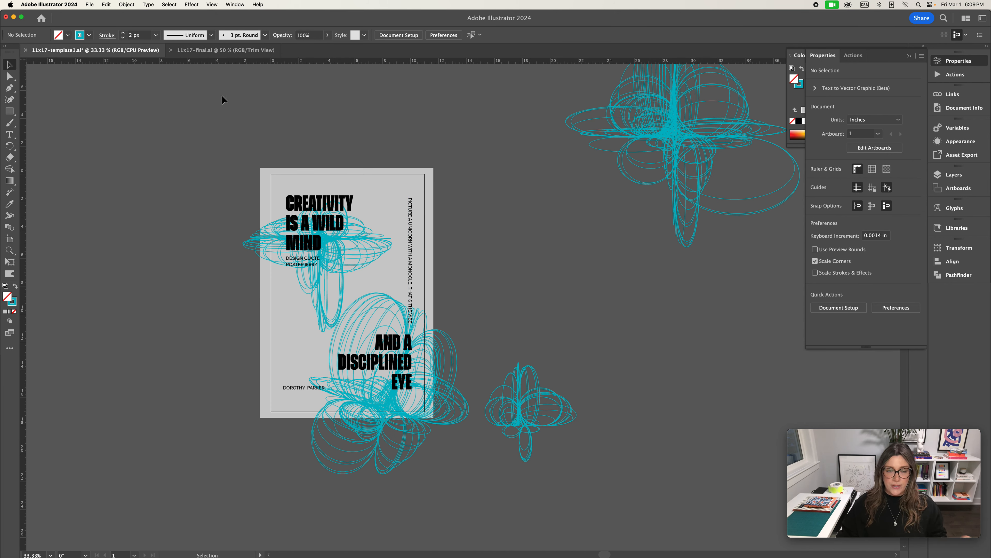
Replace the rotated line shape behind the lower headline with the large upright one, parking the rotated shape on the pasteboard beside the artboard
scroll(514, 330, down, 5)
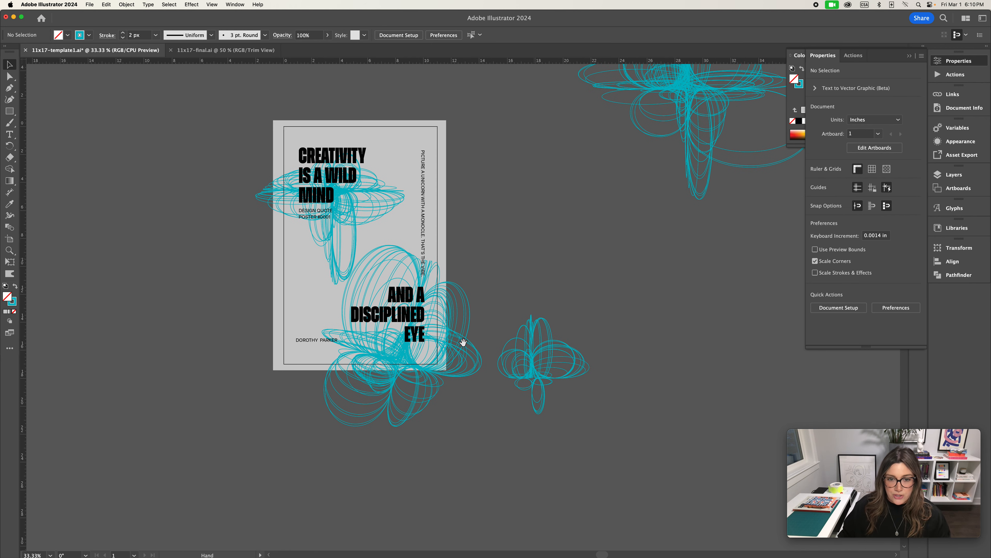
drag(465, 342, 164, 326)
drag(684, 95, 425, 375)
click(565, 193)
Shift the upper headline's line shape up past the artboard's top edge and park the small line shape above the rotated one
drag(272, 192, 266, 149)
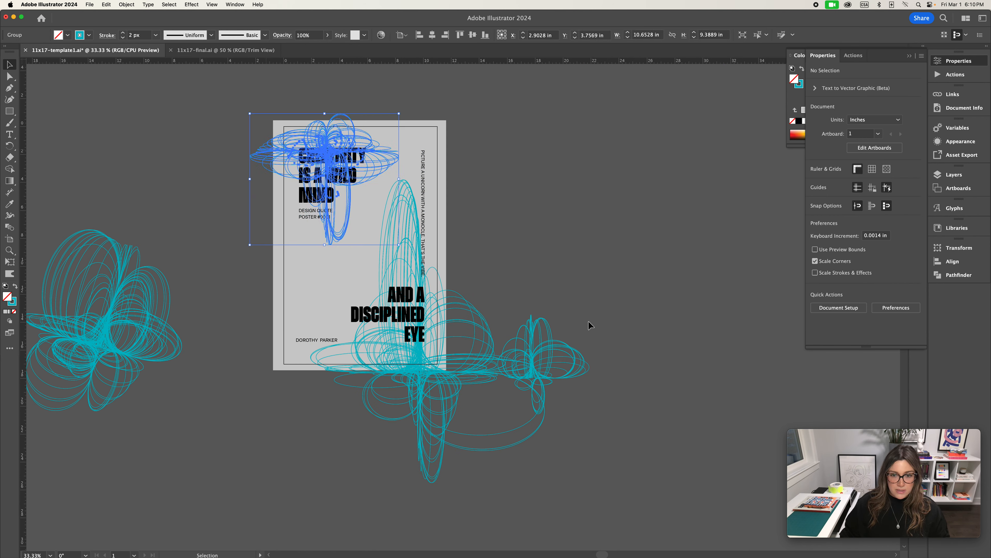
drag(576, 363, 144, 175)
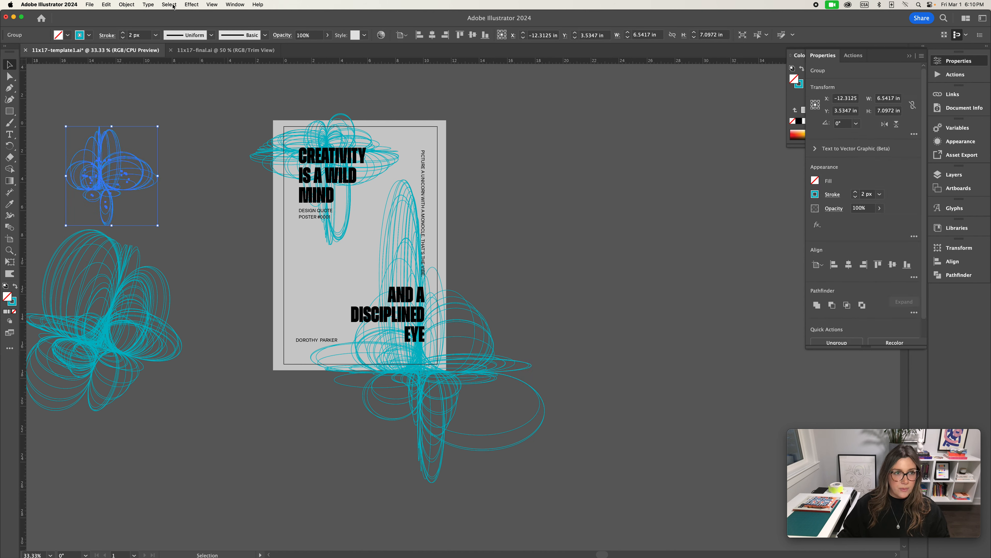
Turn on Trim View and check the poster's cropped composition at 50% zoom
click(212, 4)
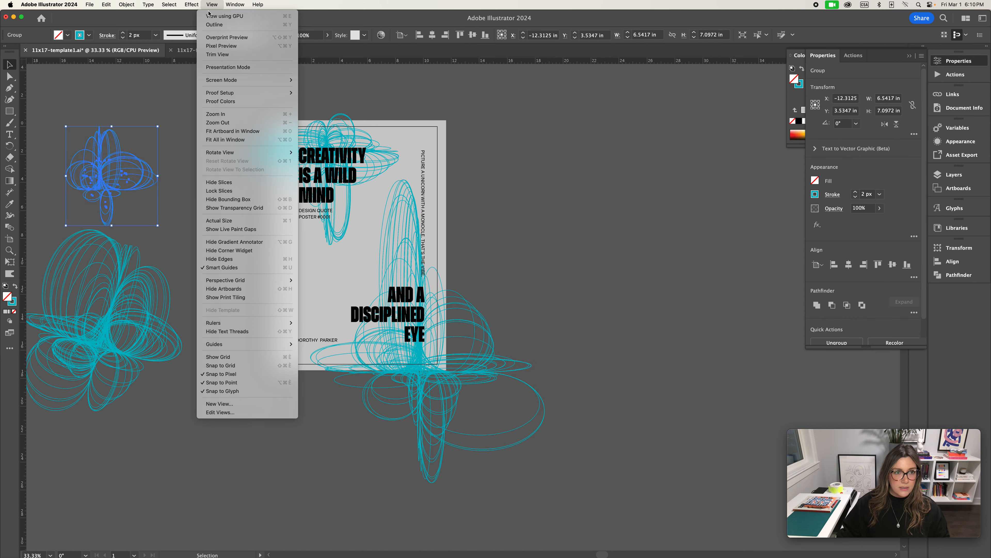
click(217, 55)
click(582, 234)
key(super+equal)
drag(580, 232, 617, 284)
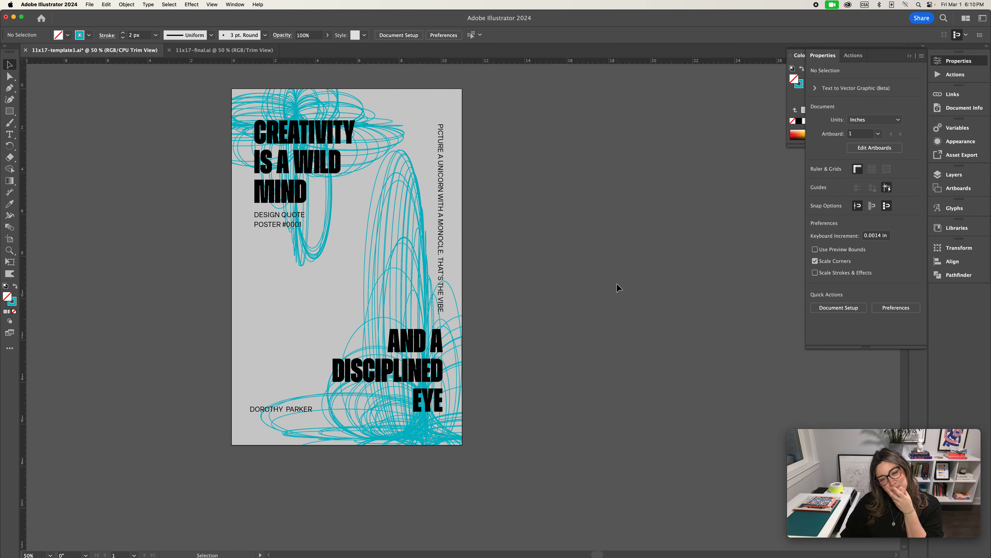
Change the stroke colour of both line shapes on the poster to red, hex bc503b
click(426, 299)
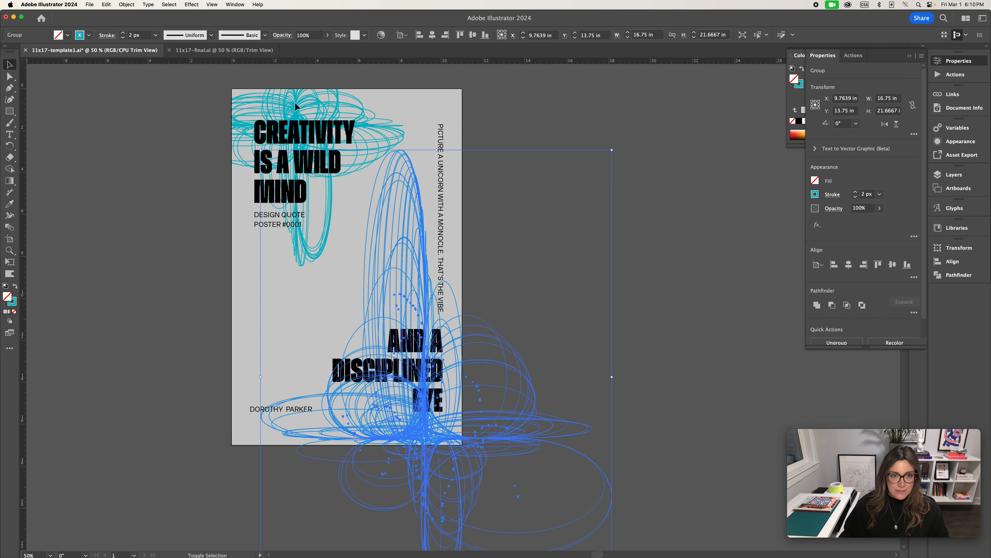
shift+click(234, 135)
double_click(12, 301)
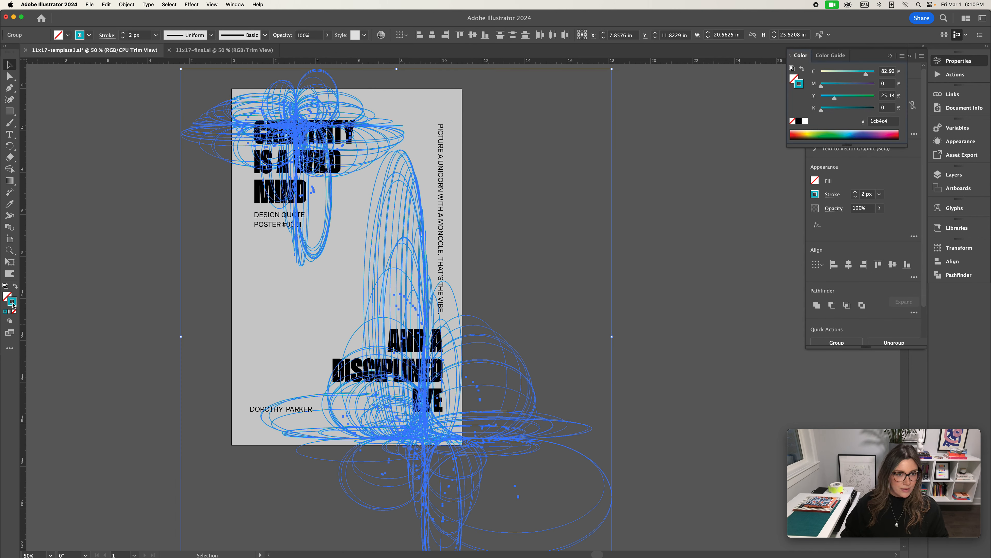
text(c1671e)
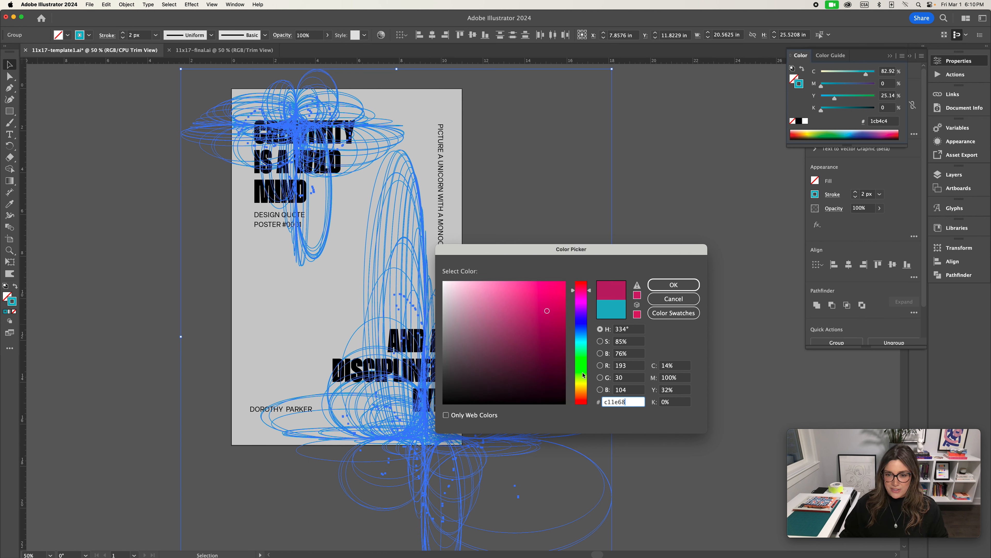
drag(590, 398, 589, 401)
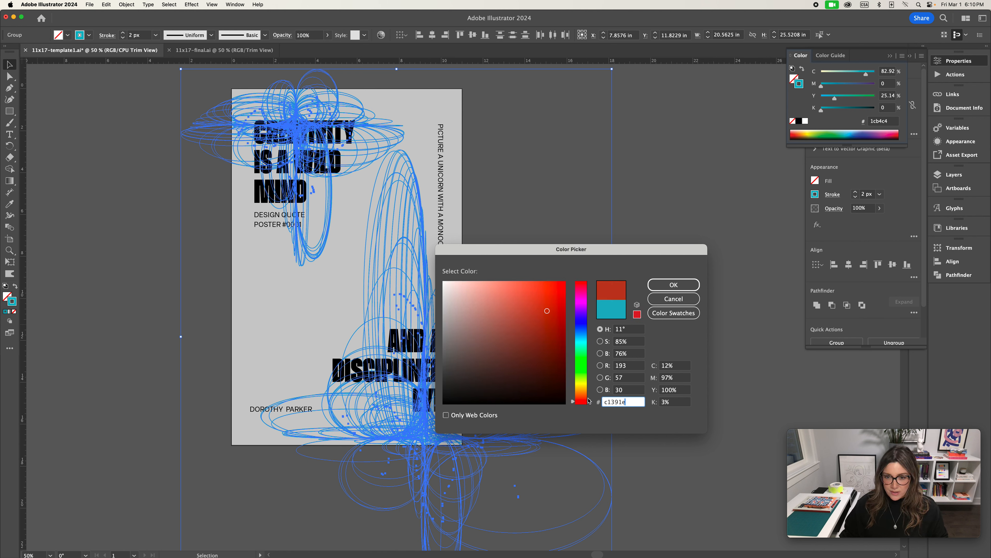
drag(540, 311, 527, 313)
key(Return)
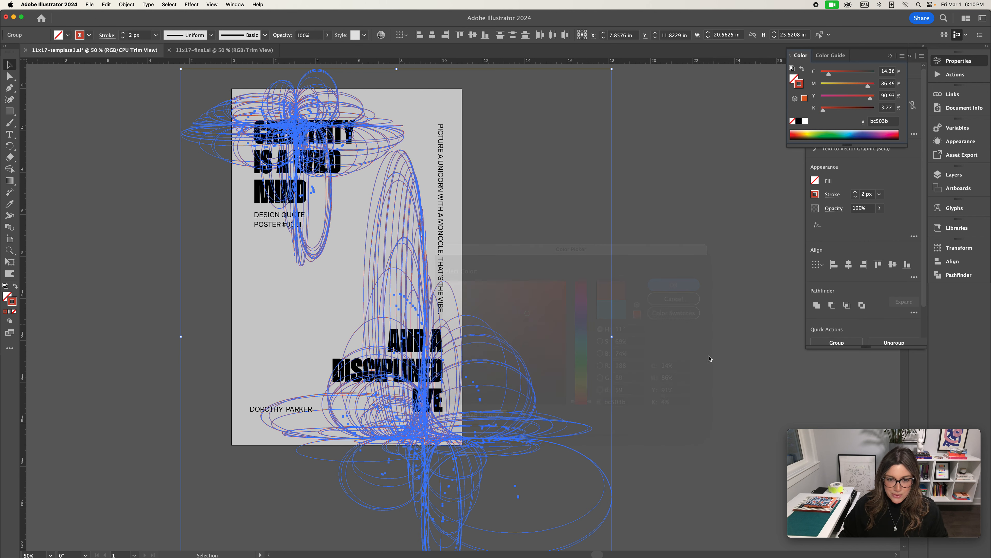
click(707, 295)
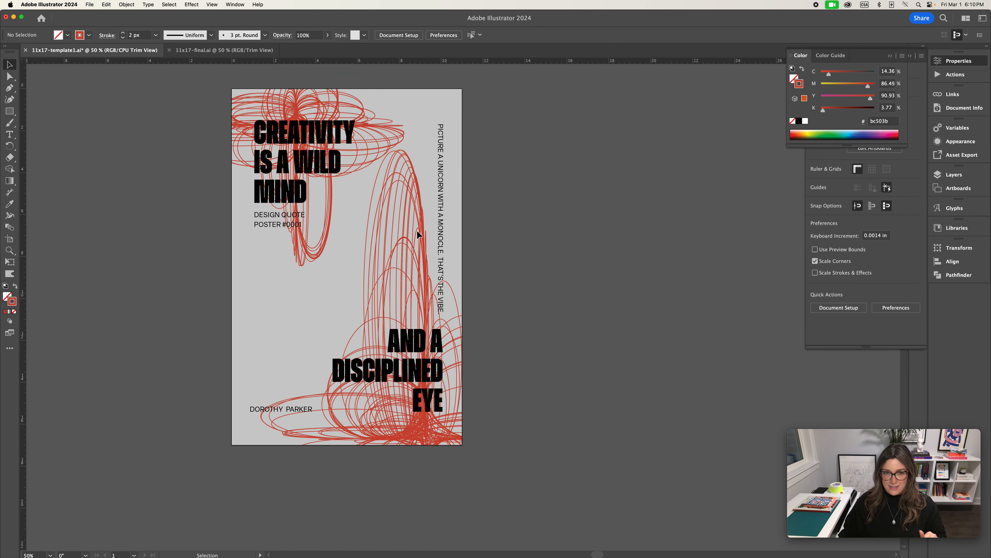
Fill the grouped headlines and small text with off-white, hex f9f9f9
click(348, 181)
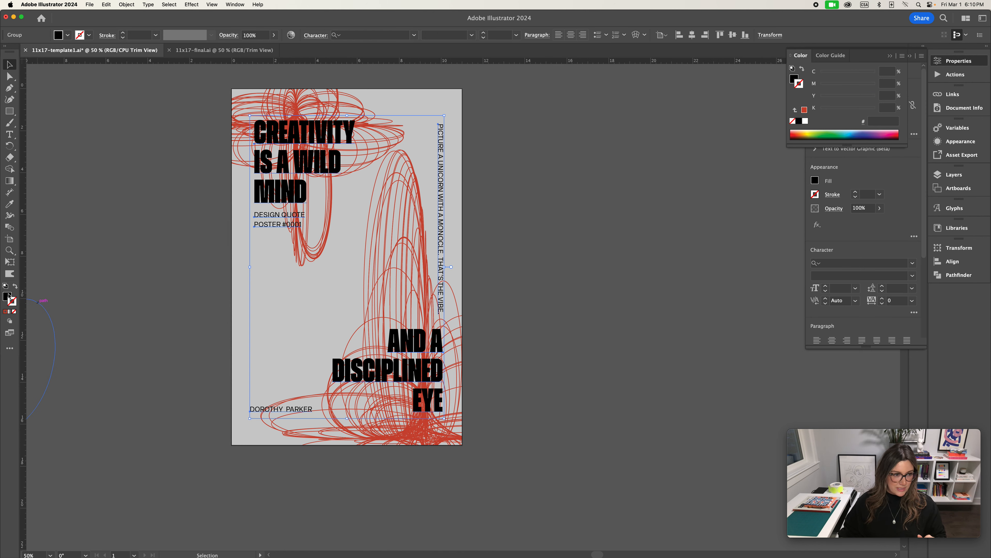
double_click(7, 296)
text(f9f9f9)
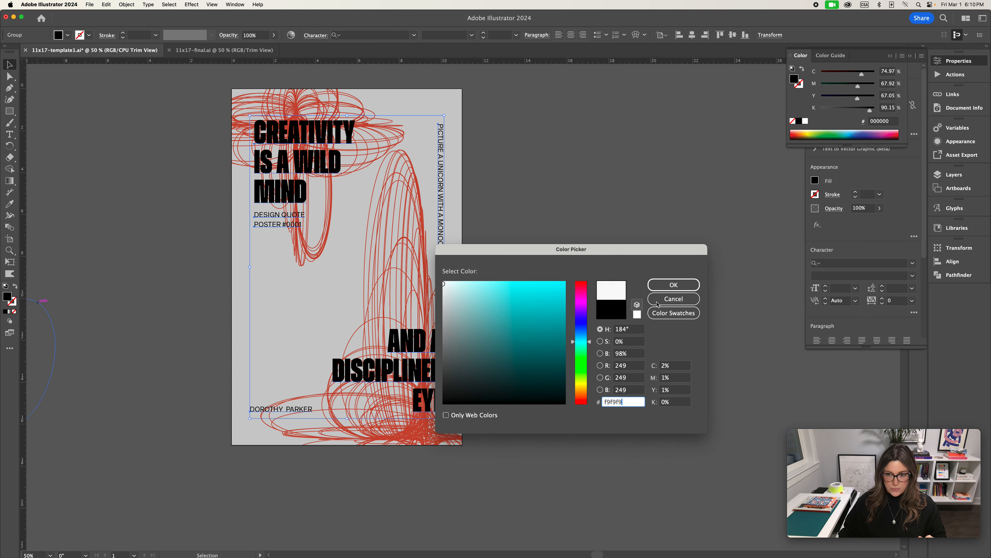
key(Return)
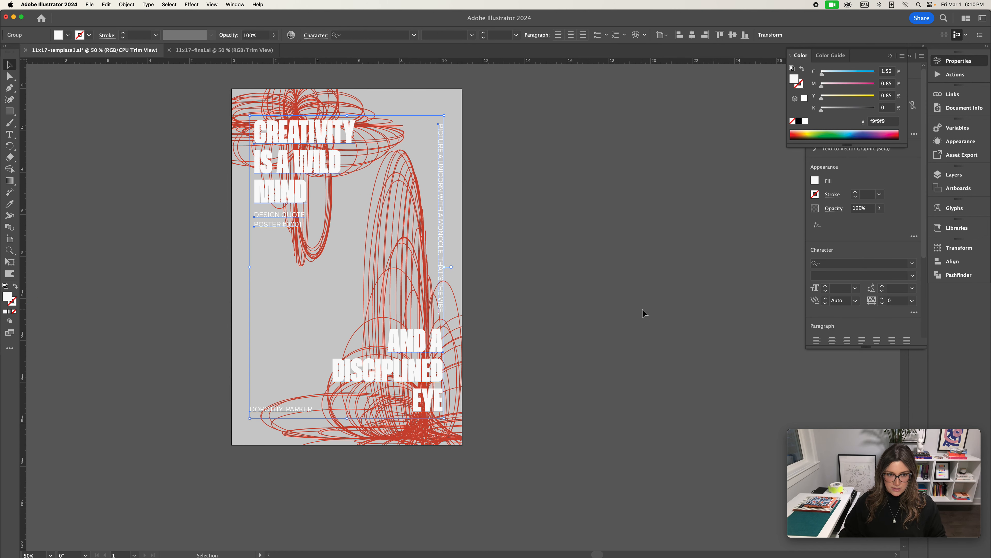
click(642, 309)
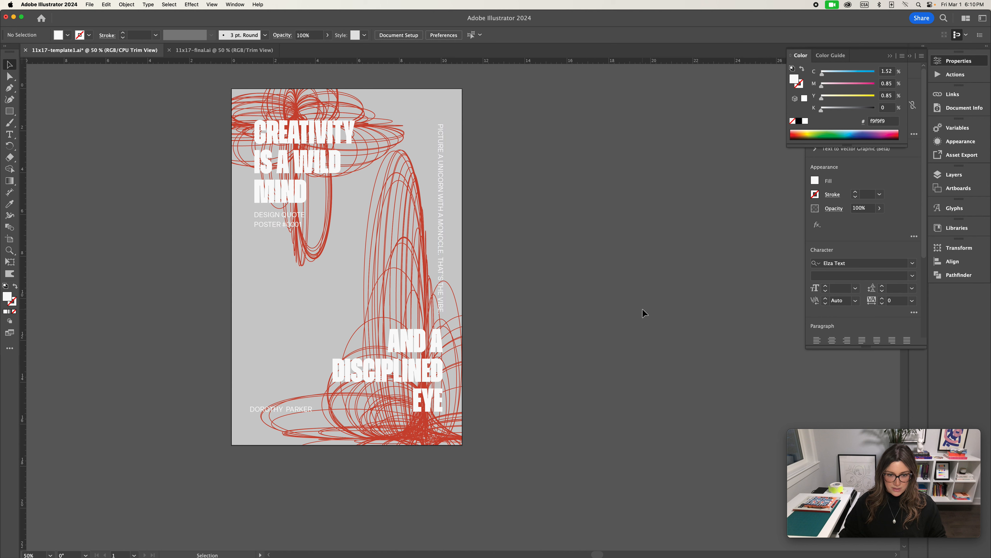
Change the background rectangle's fill to a darker gray, hex a0a3a3
click(424, 106)
double_click(8, 298)
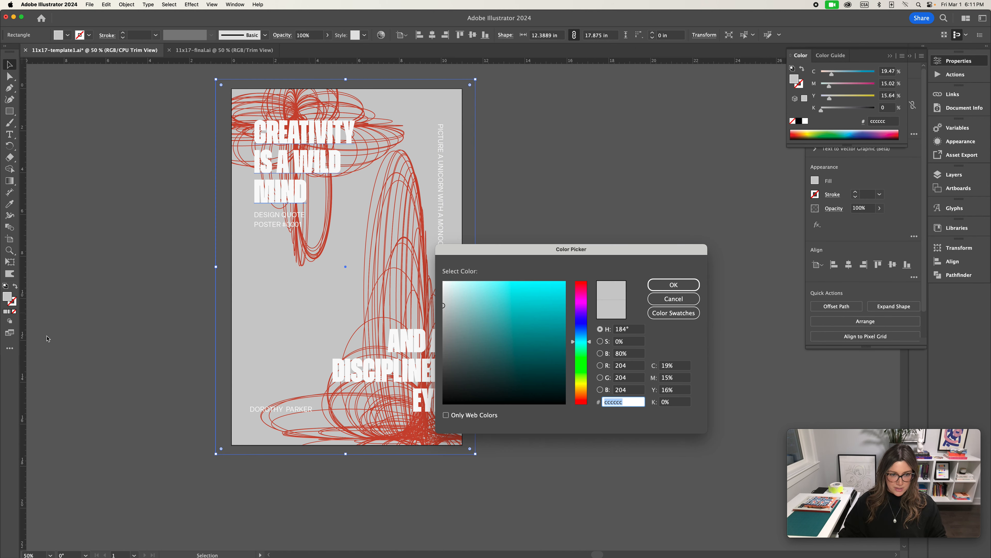
text(a0a3a3)
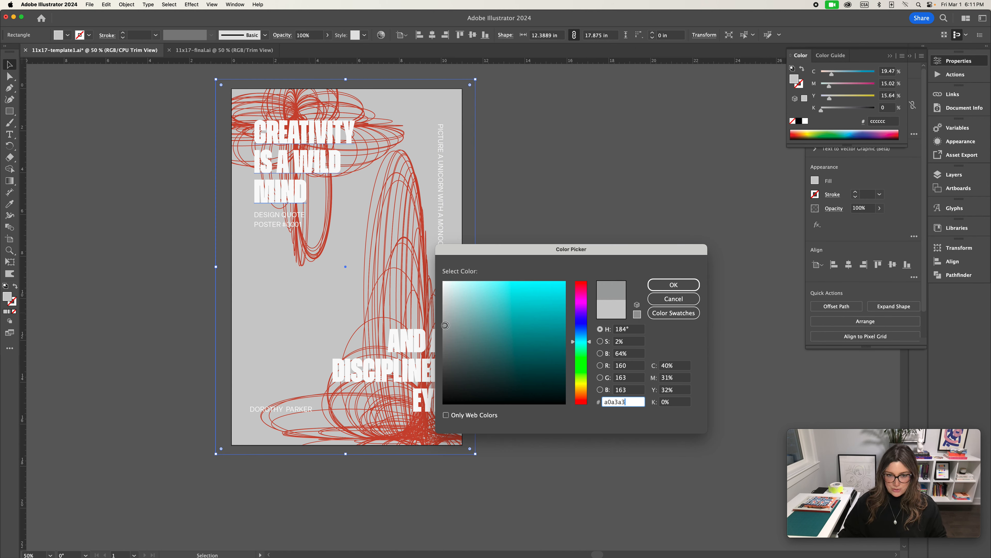
click(689, 283)
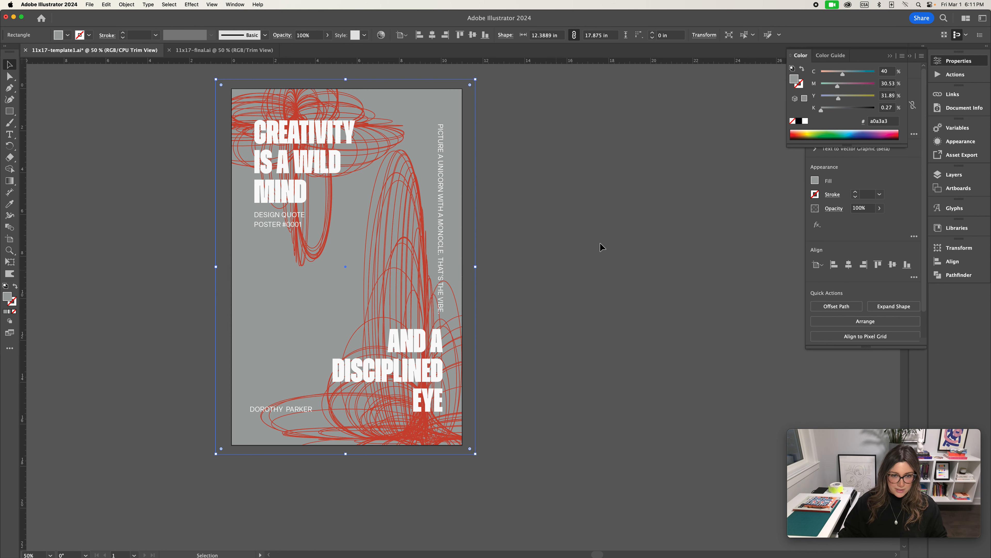
click(600, 278)
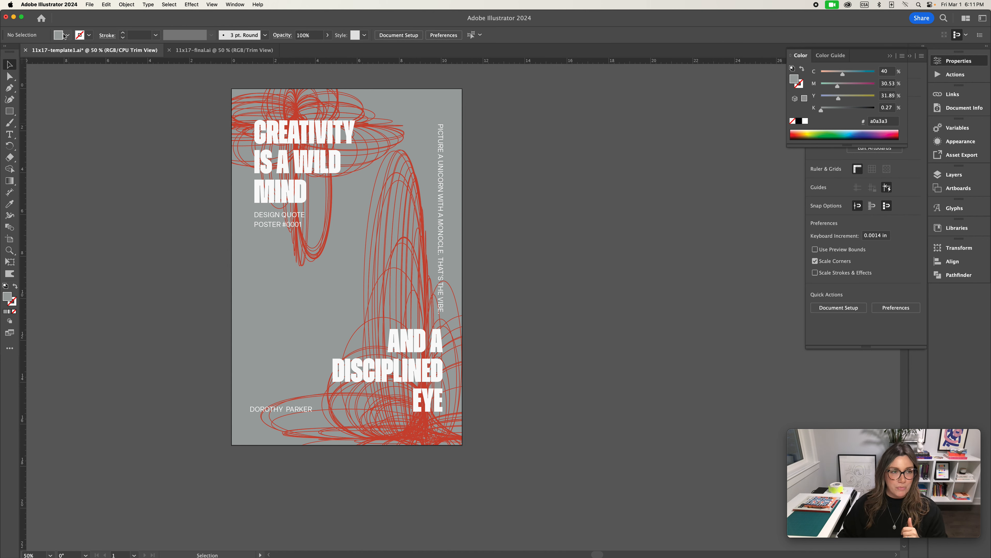
Place noise.jpg from the Desktop beside the artboard, accepting the colour profile conversion
click(90, 4)
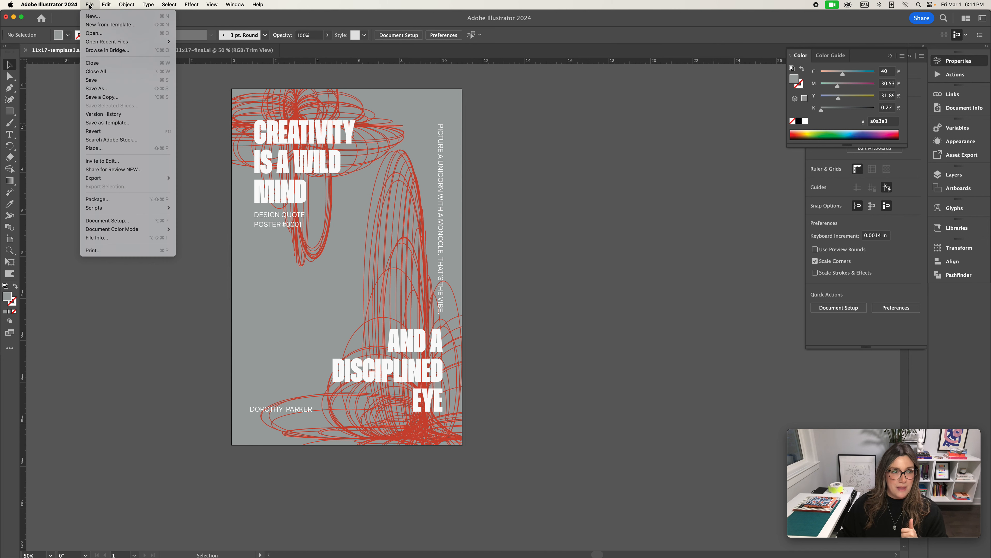
click(111, 152)
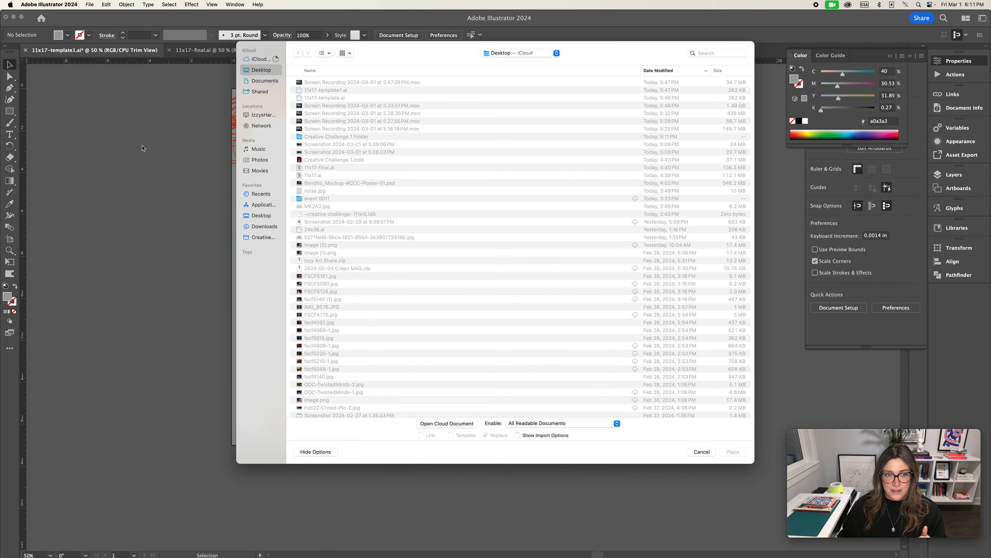
click(321, 191)
click(733, 452)
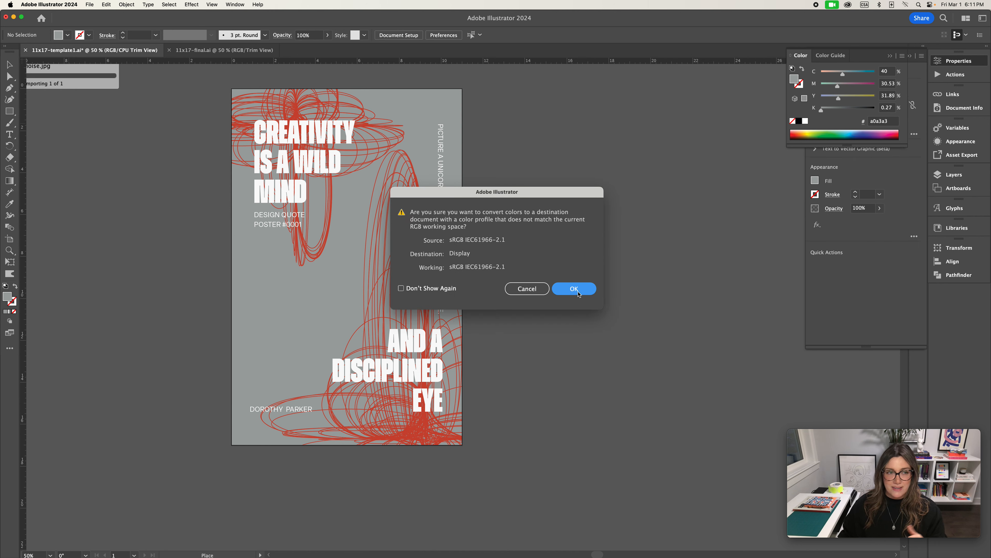
click(574, 289)
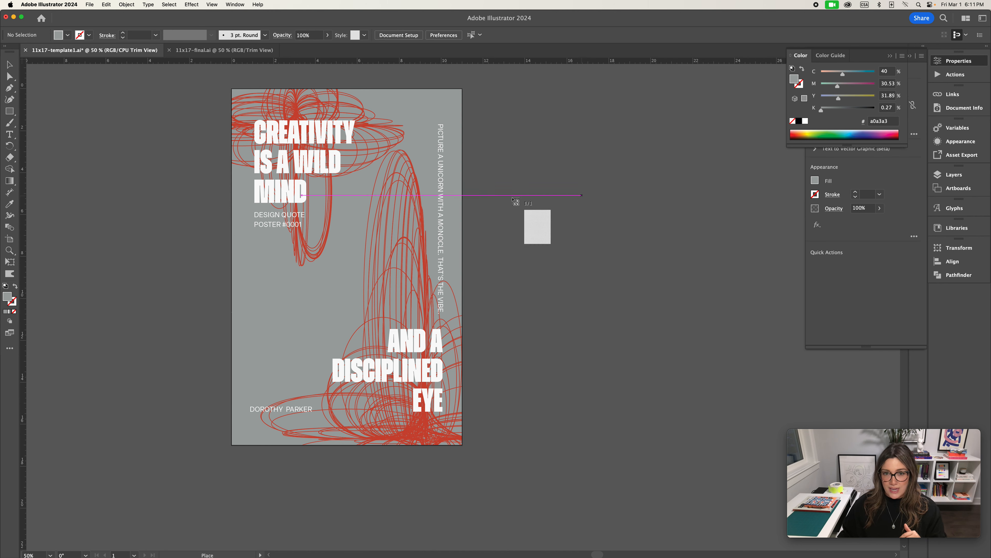
click(507, 165)
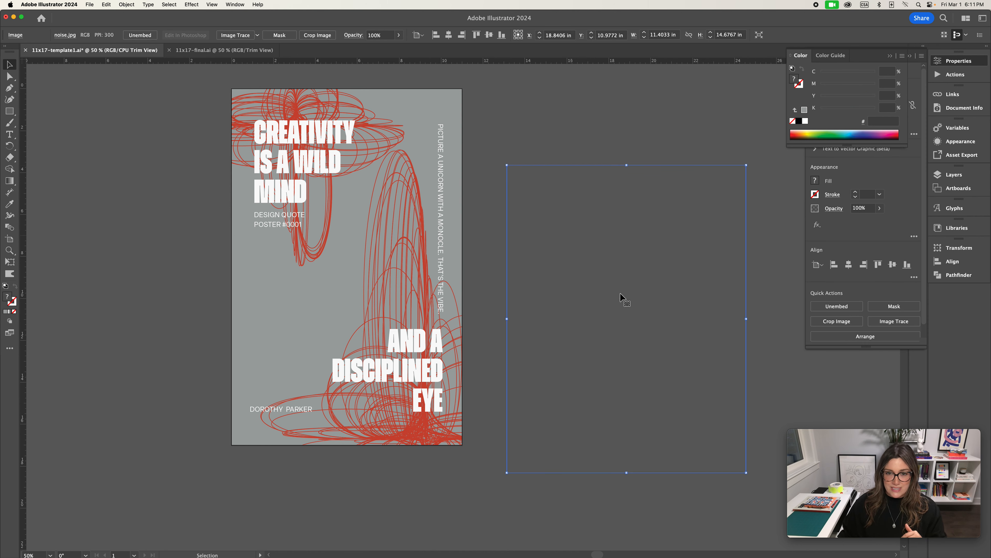
Move the noise image over the poster and stretch it to about 11.57 by 17.65 in so it covers the artboard
drag(637, 315, 372, 255)
drag(372, 252, 372, 252)
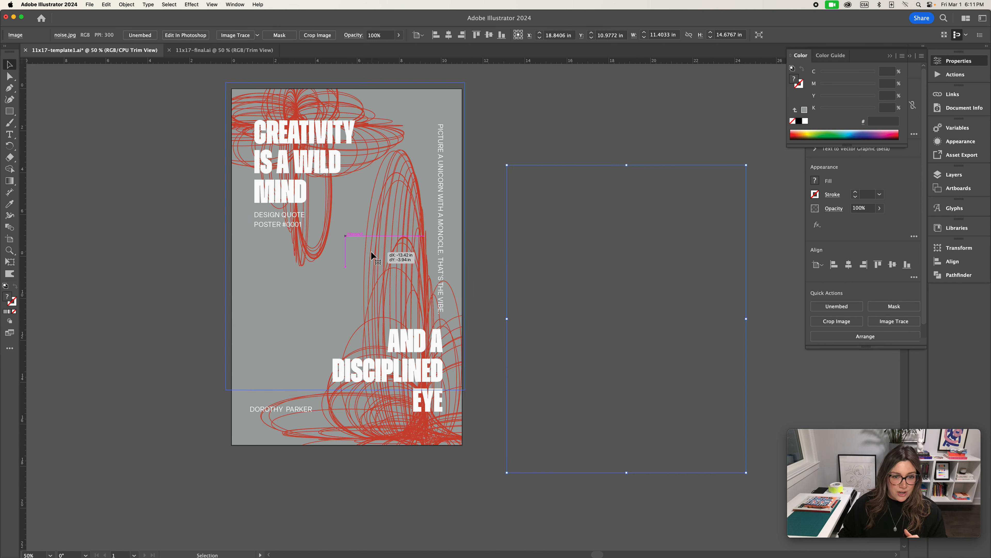
drag(466, 397, 468, 452)
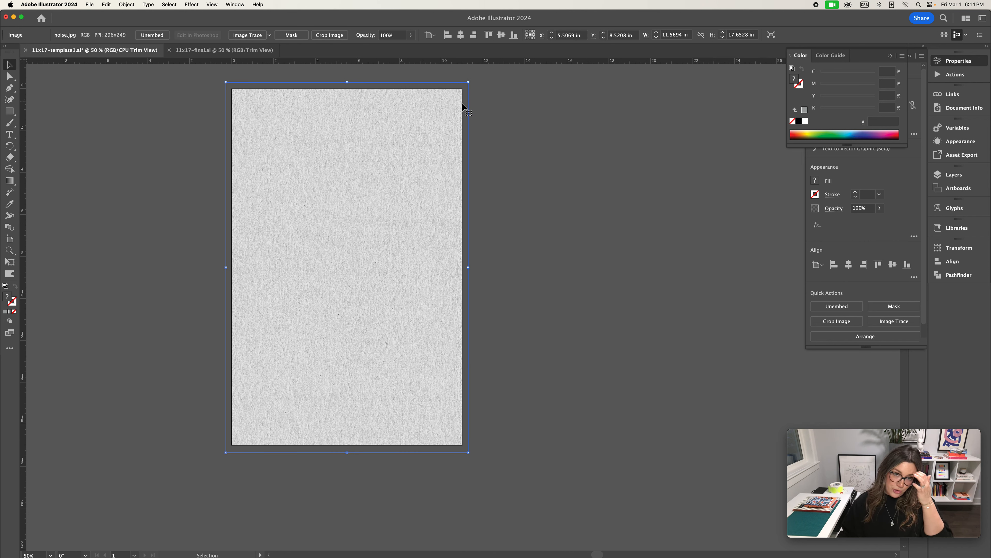
Turn off Trim View to work with the artwork beyond the artboard, and clear the selection
click(214, 5)
click(218, 54)
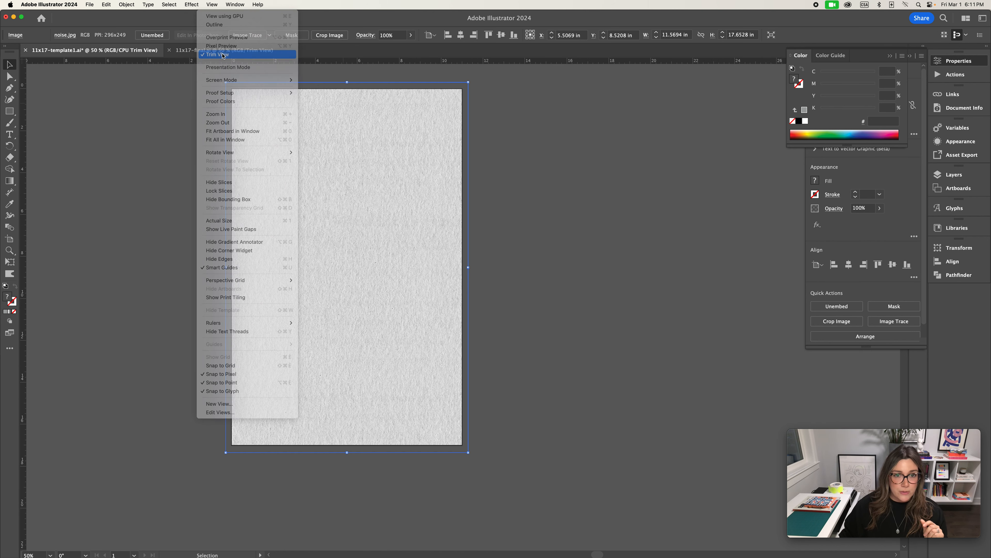
click(550, 160)
Set the noise image's blending mode to Multiply so its texture overlays the poster artwork
click(389, 153)
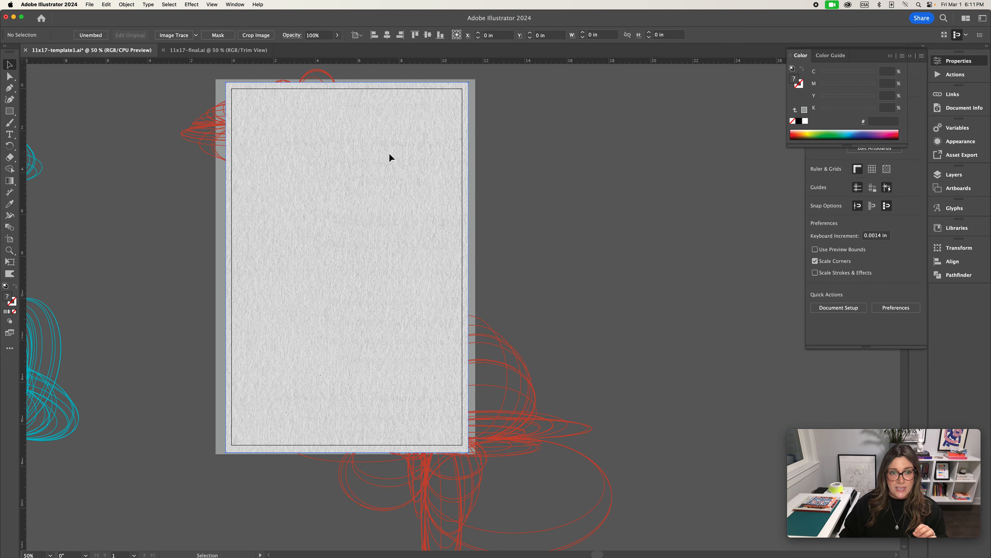
click(889, 56)
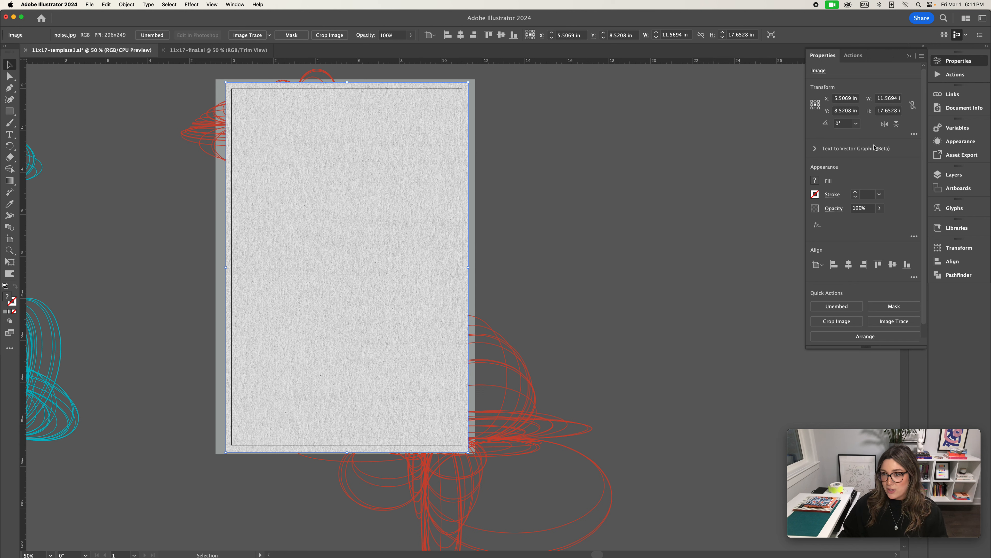
click(836, 212)
click(765, 228)
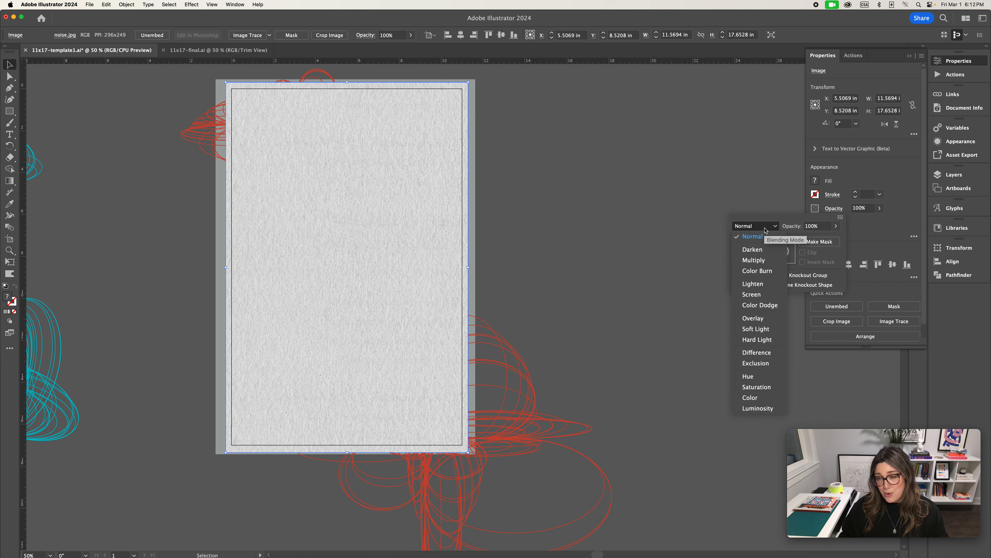
click(754, 260)
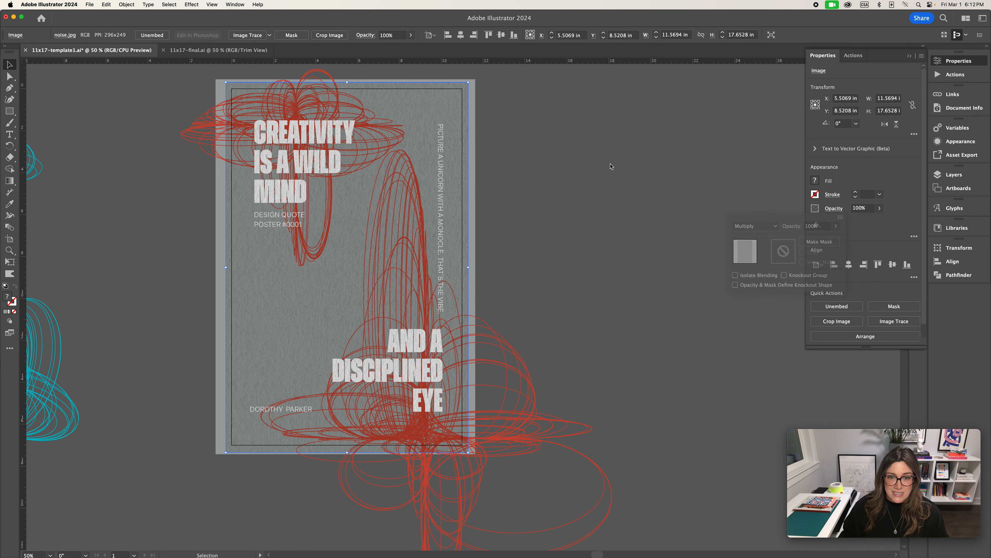
Turn on Trim View and clear the selection to preview the textured poster cropped to the artboard
click(215, 5)
click(228, 56)
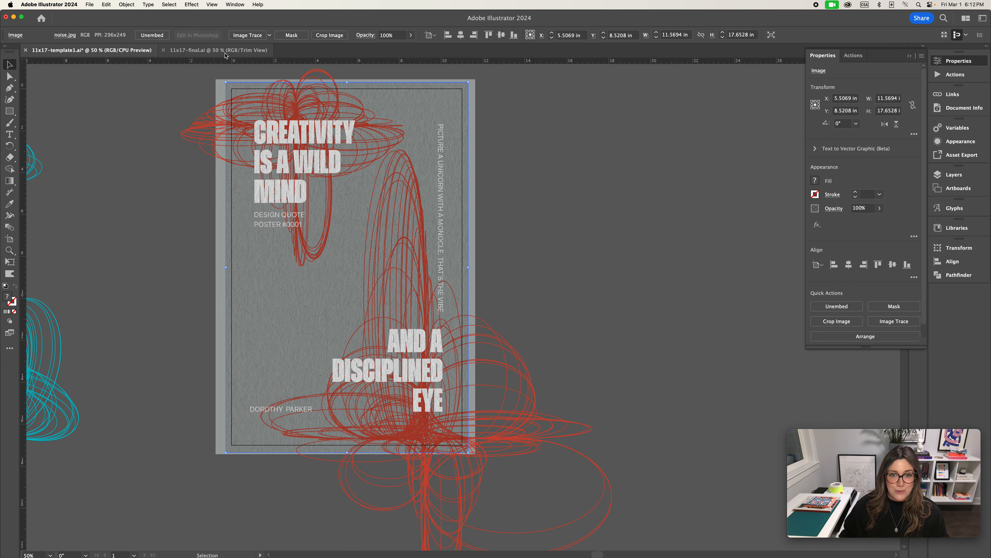
click(561, 187)
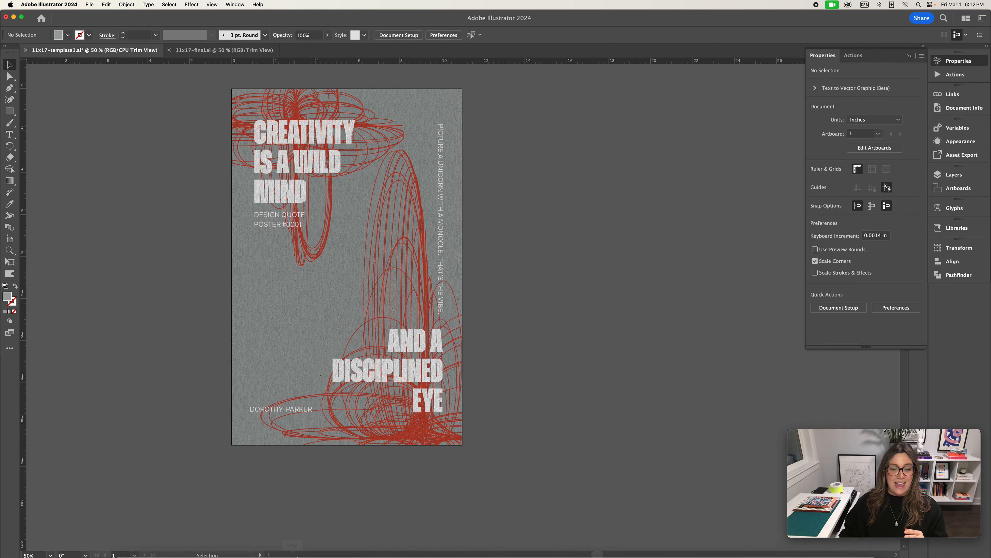
Switch to Google Chrome and view the creative challenge slides with the poster results and colour variations
mouse_move(148, 543)
click(199, 545)
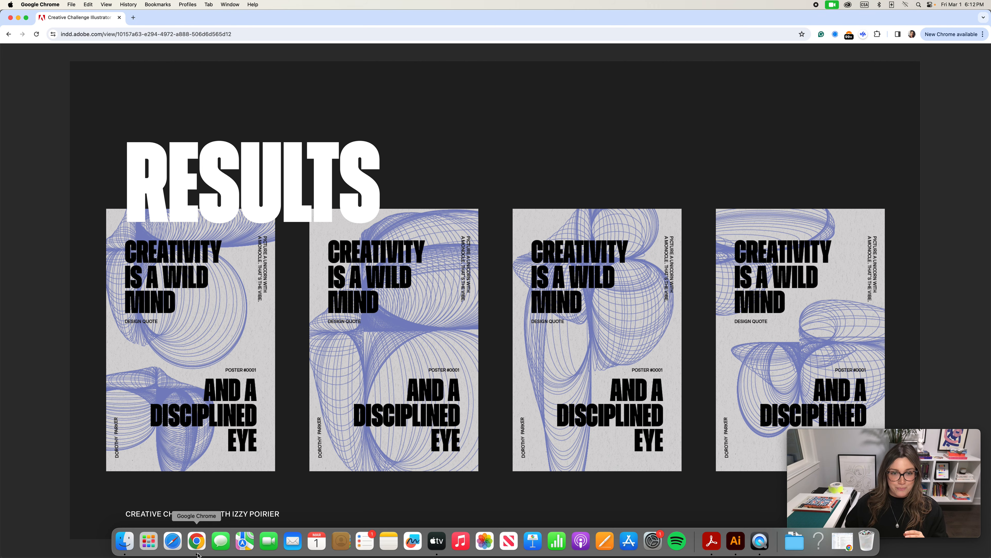
click(982, 303)
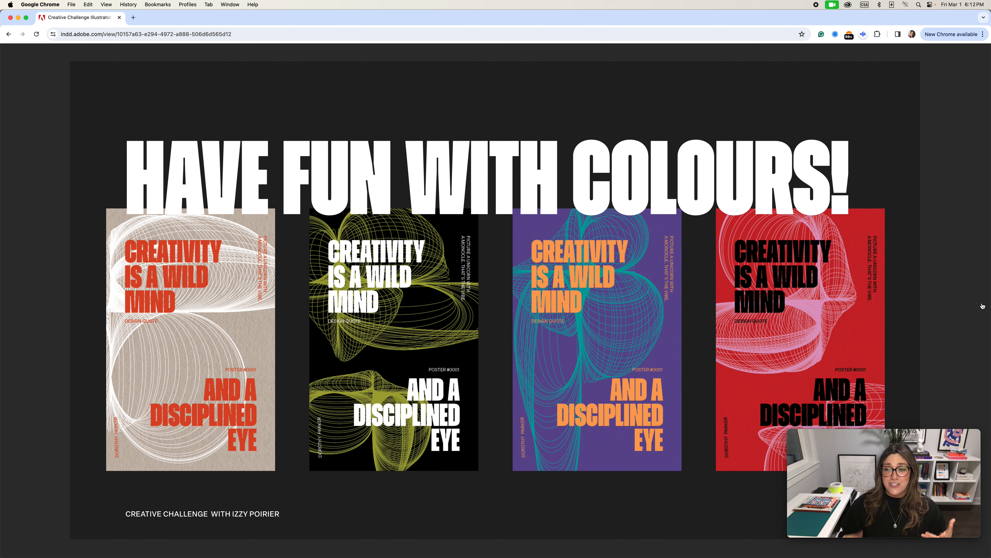
mouse_move(524, 557)
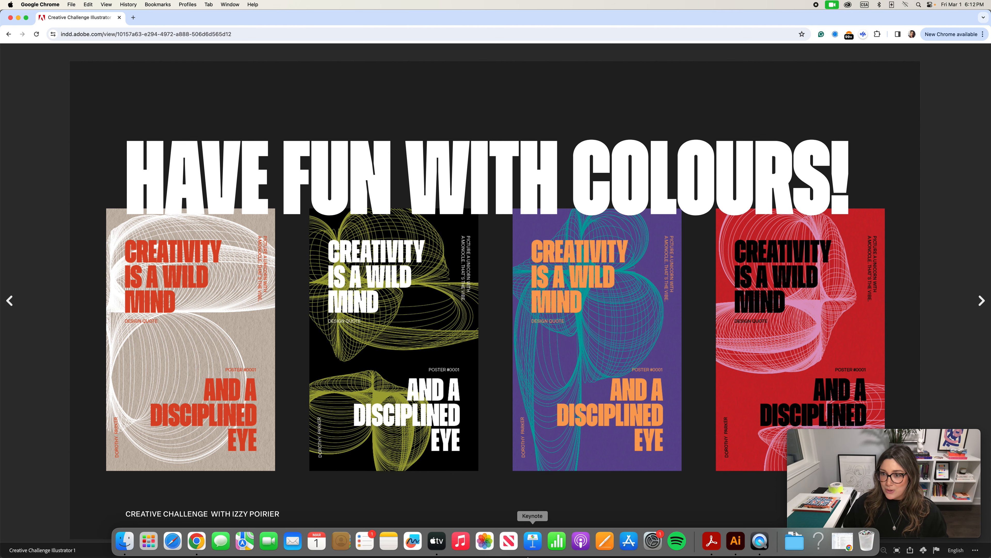
Switch back to Adobe Illustrator and turn off Trim View to work with the artwork beyond the artboard
click(736, 546)
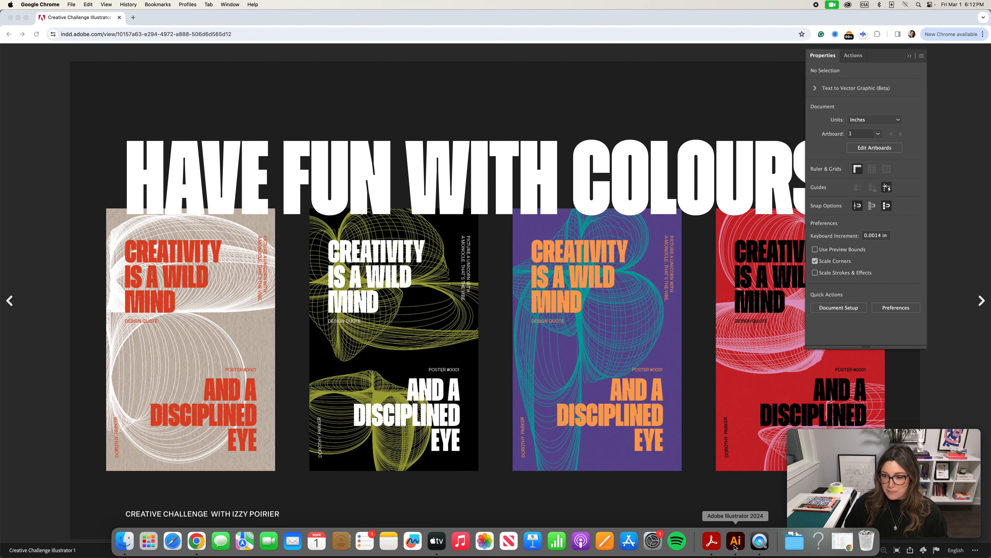
click(211, 5)
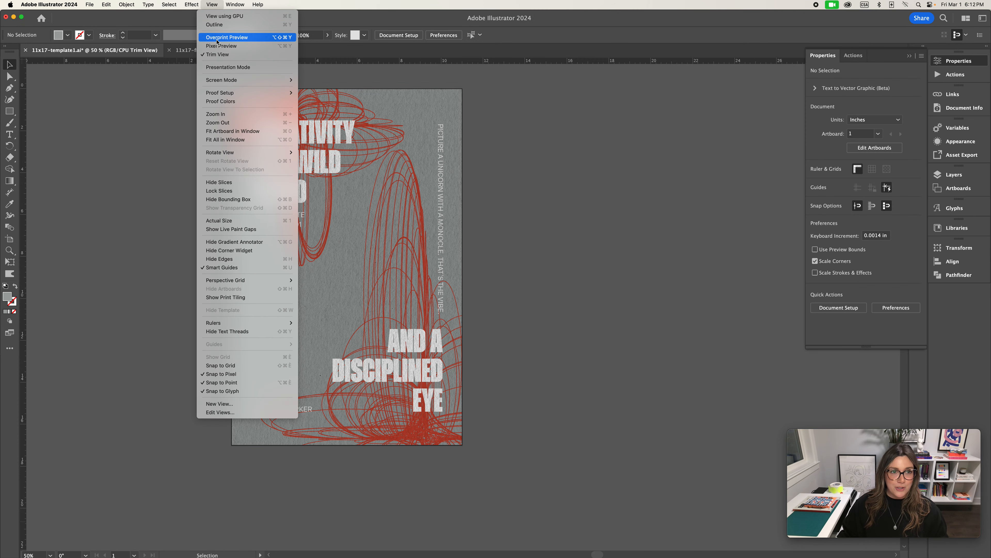
click(223, 56)
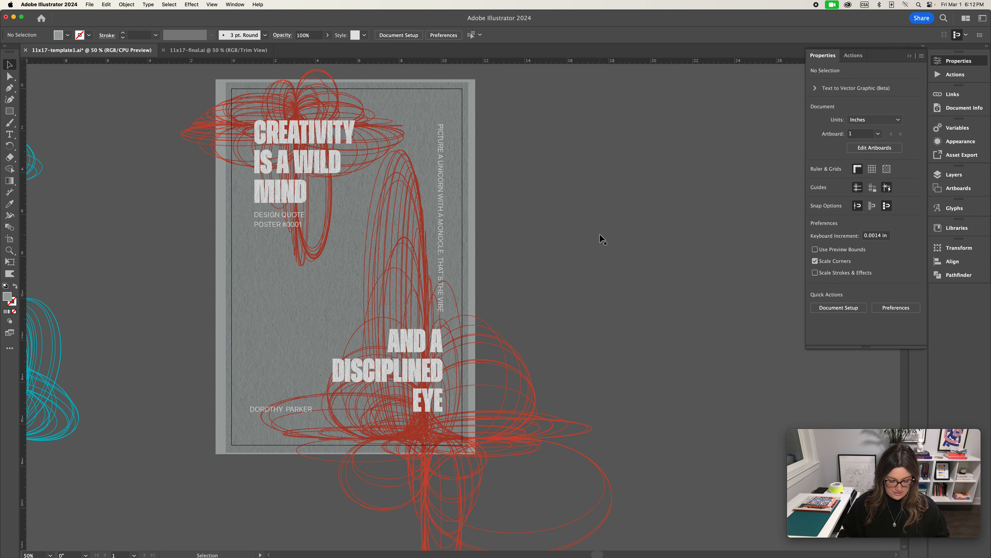
Move both red ellipse line shapes off the poster, the small one to its upper left and the large one to its right
key(super+minus)
key(super+minus)
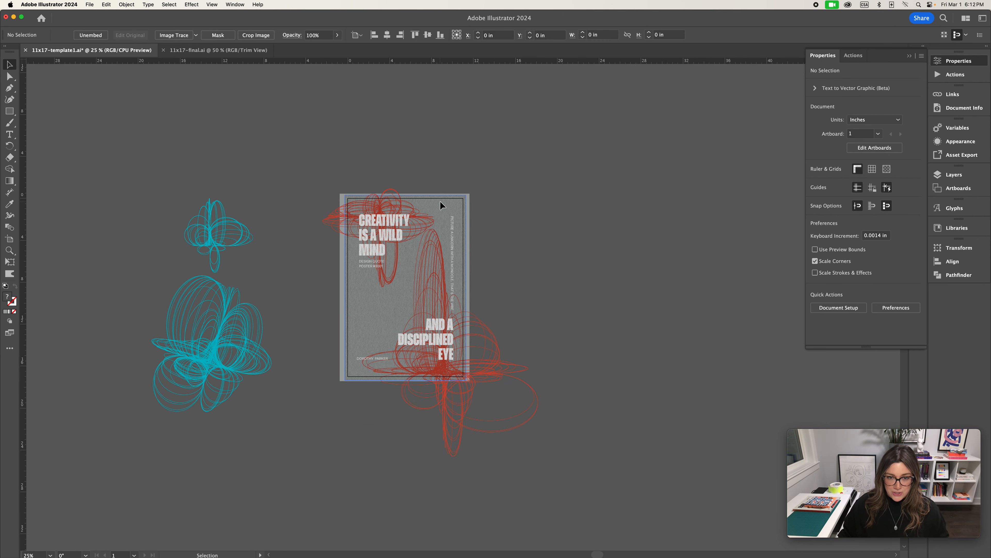
click(440, 202)
click(559, 197)
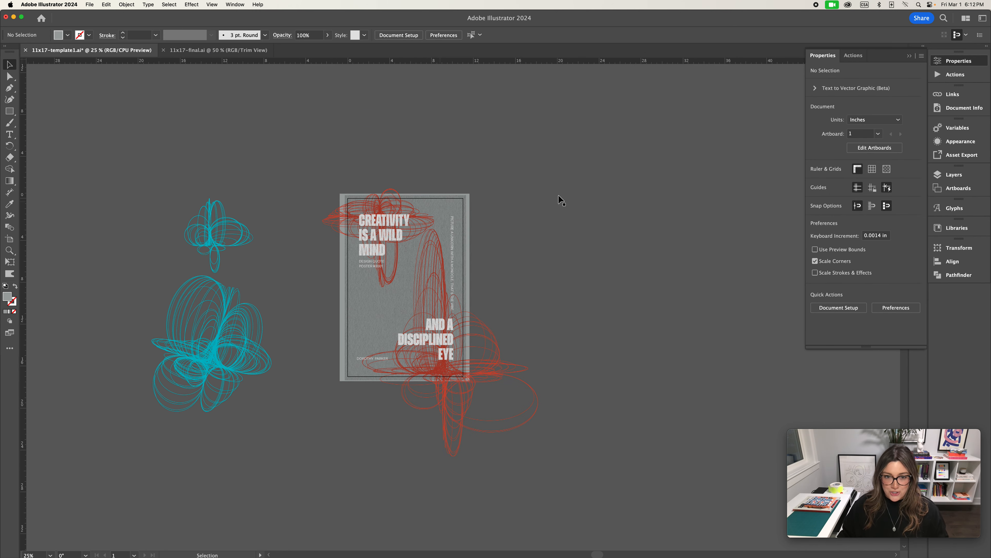
drag(425, 213, 255, 109)
drag(466, 316, 613, 285)
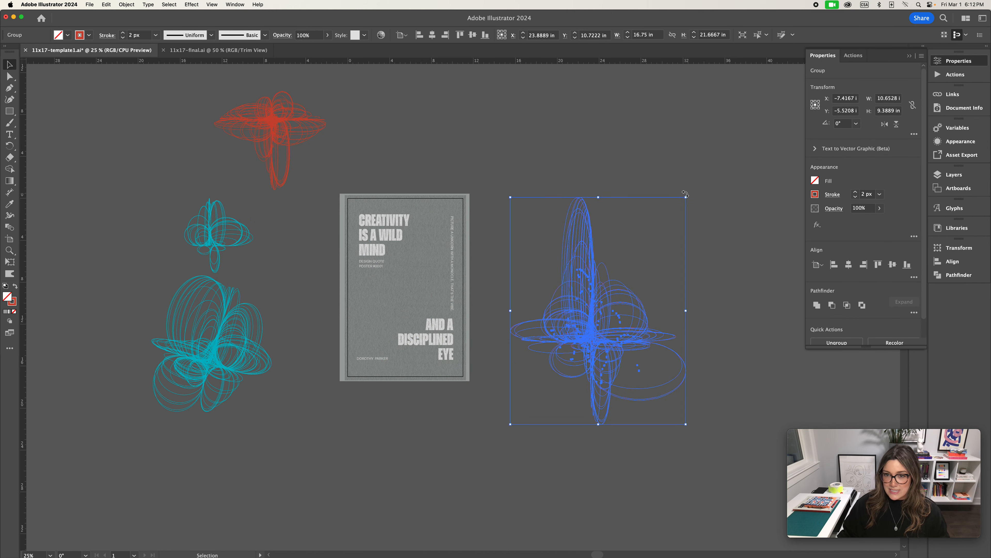
Move the turquoise rectangle line shape from the far right of the canvas onto the poster and clear the selection
scroll(686, 199, right, 6)
drag(755, 83, 293, 296)
click(372, 139)
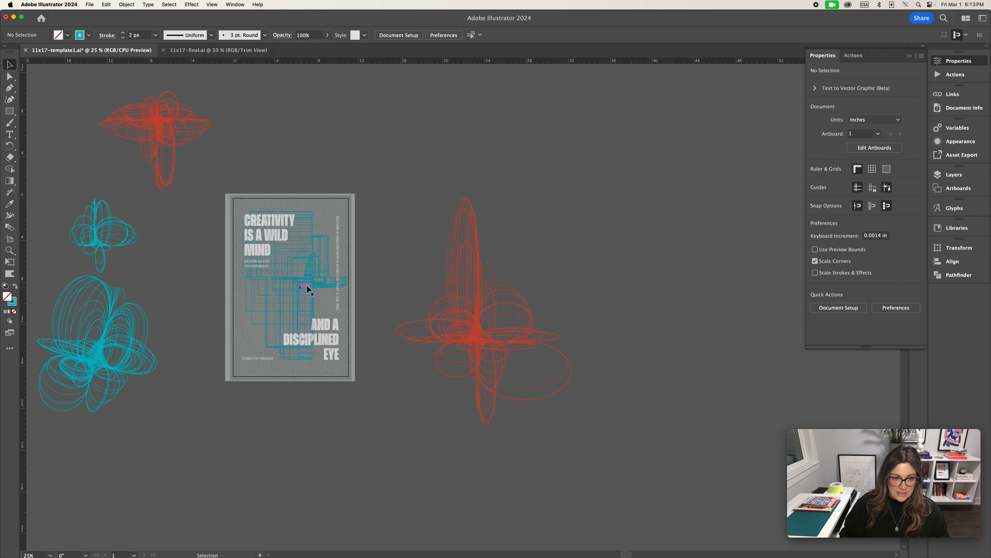
Enlarge the turquoise rectangle line shape to about 12.72 by 18.17 in so it spans the poster, and deselect it
key(super+equal)
drag(482, 141, 509, 122)
click(387, 239)
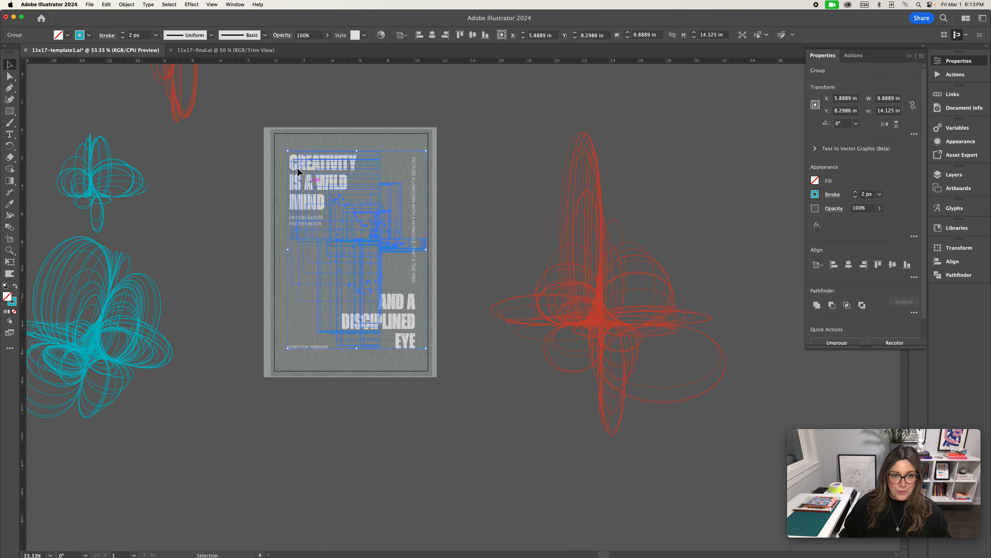
drag(288, 150, 272, 127)
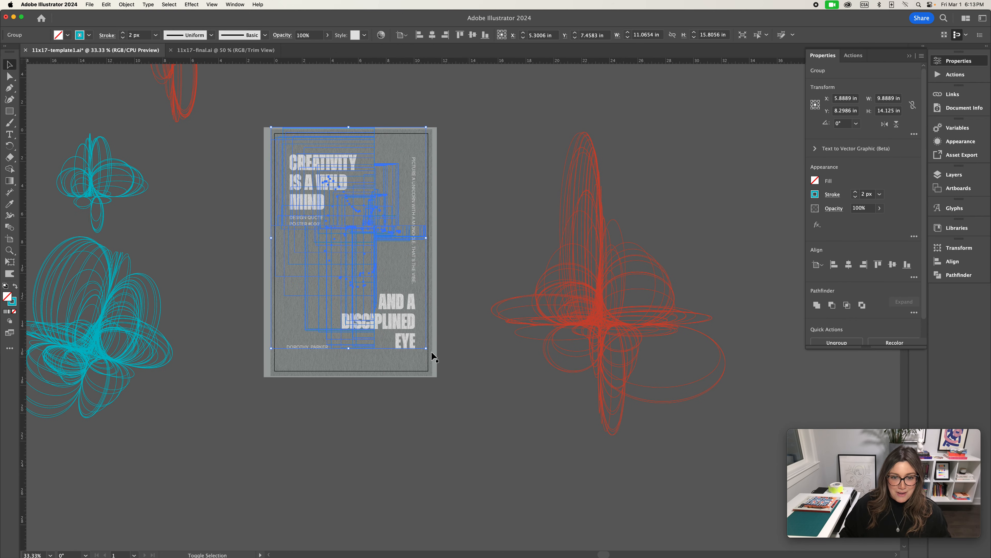
drag(426, 348, 449, 380)
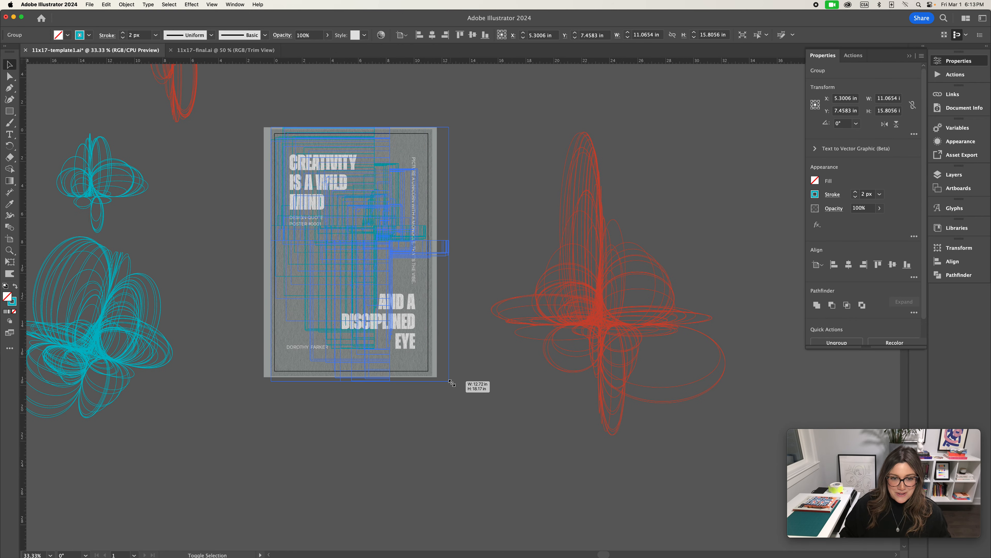
click(491, 390)
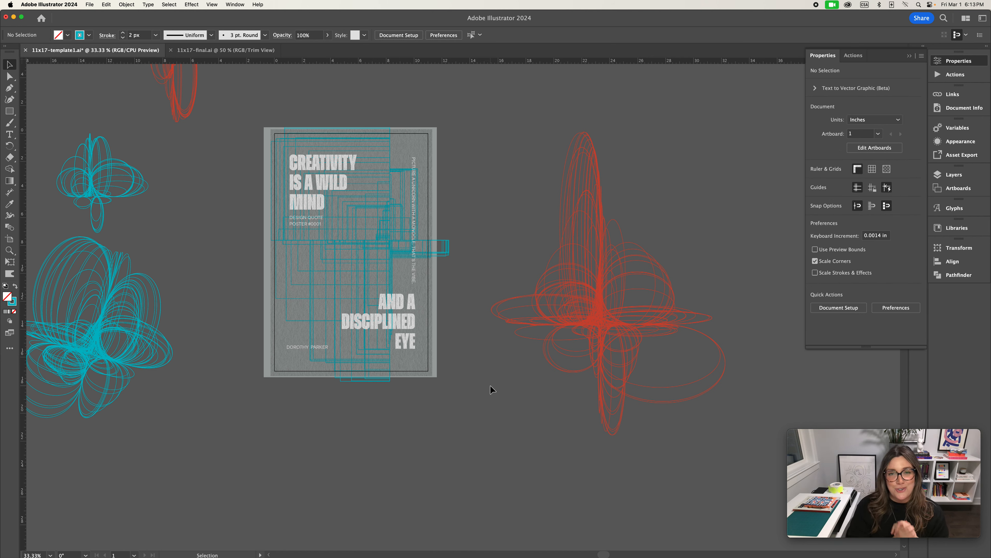